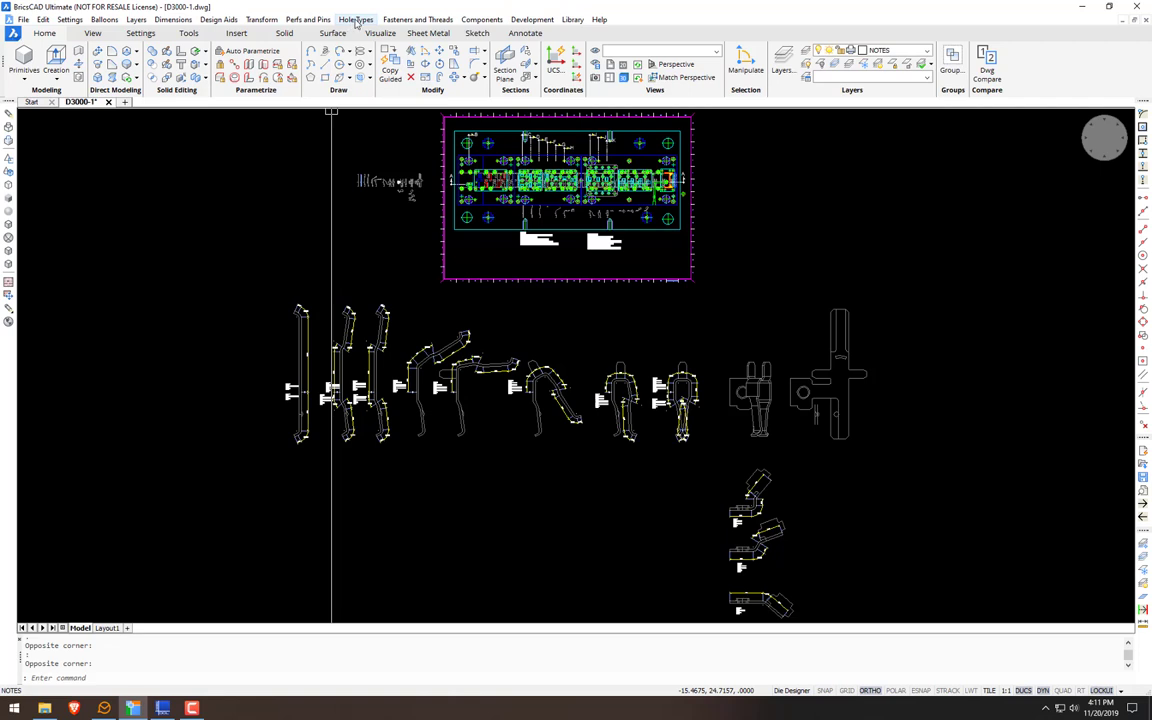
# Step: Open the Taper Relieved Holes dialog and review its hole data and transformation settings
pyautogui.click(356, 22)
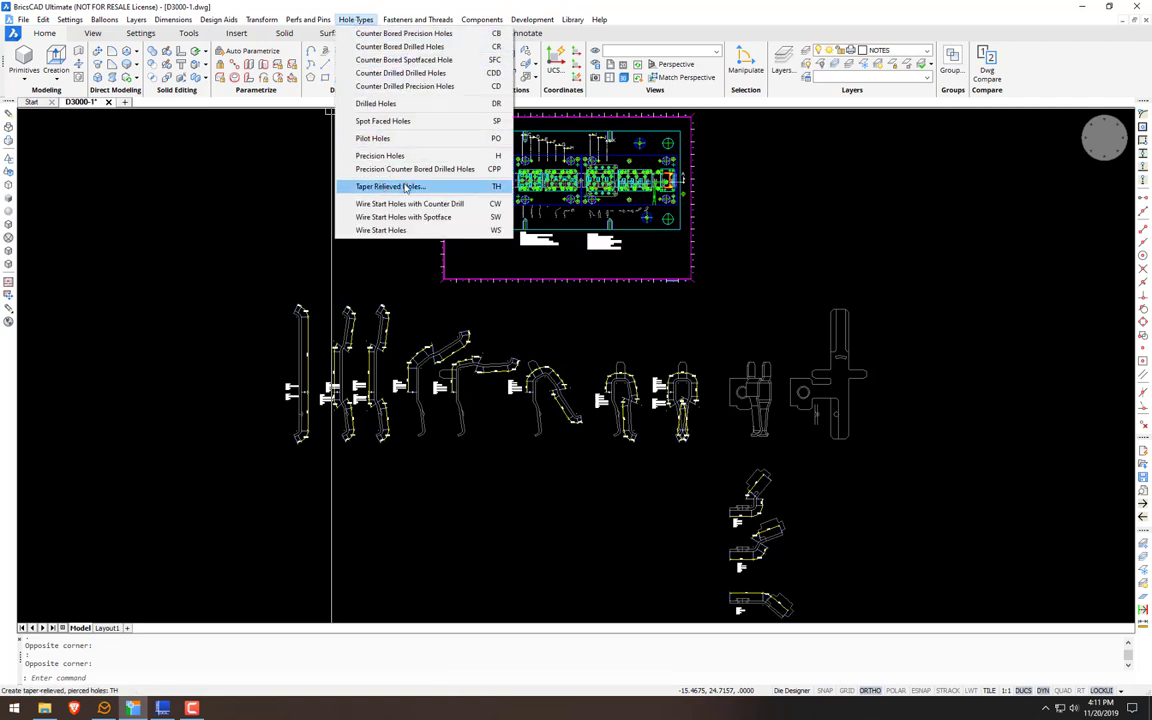
pyautogui.click(491, 189)
pyautogui.moveTo(566, 200); pyautogui.dragTo(506, 179)
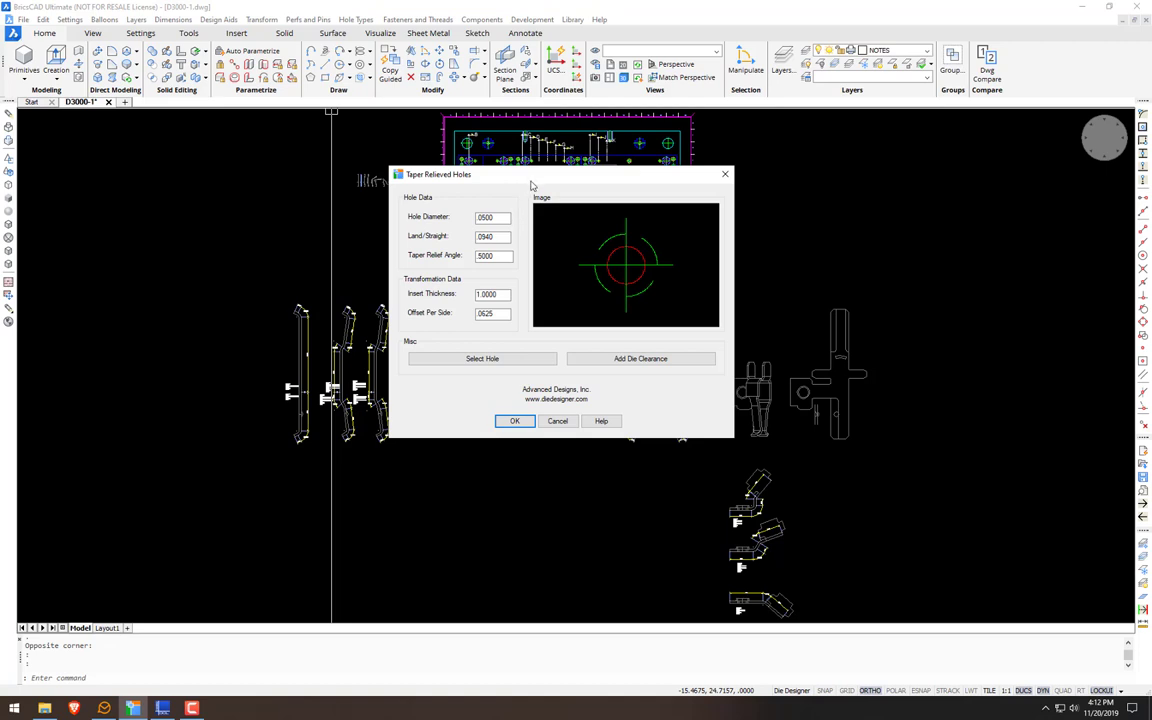
pyautogui.moveTo(530, 178); pyautogui.dragTo(514, 172)
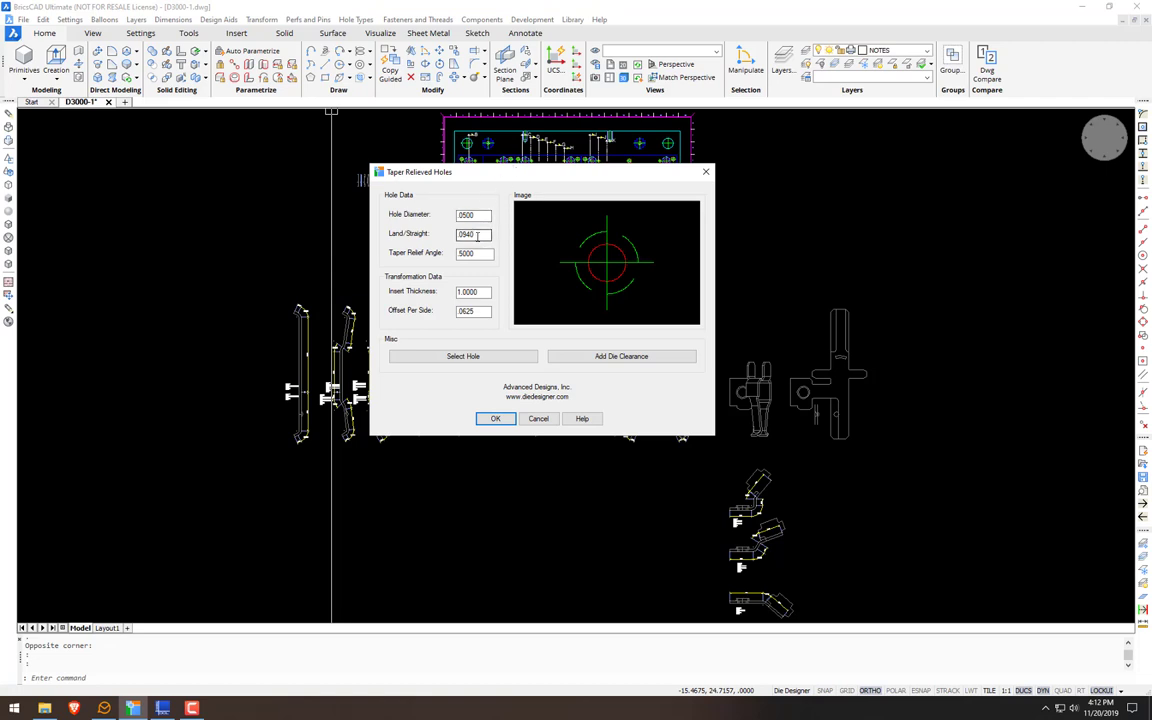
pyautogui.moveTo(538, 175); pyautogui.dragTo(560, 176)
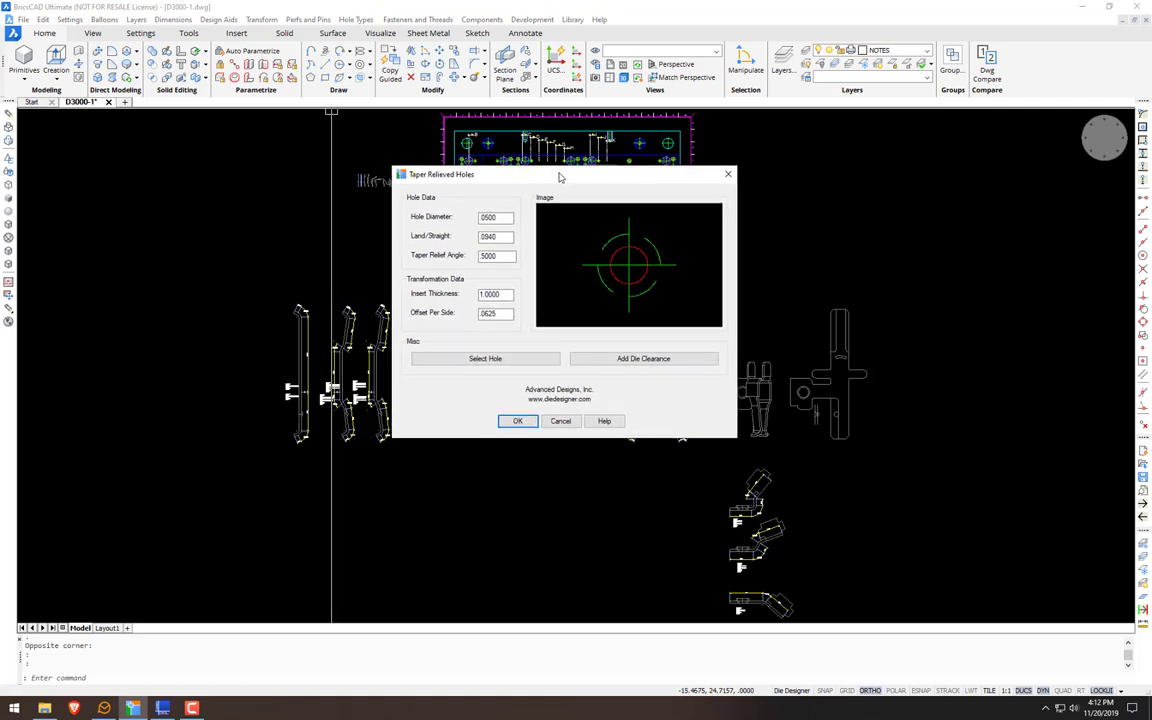
pyautogui.click(440, 220)
pyautogui.click(456, 239)
pyautogui.click(505, 238)
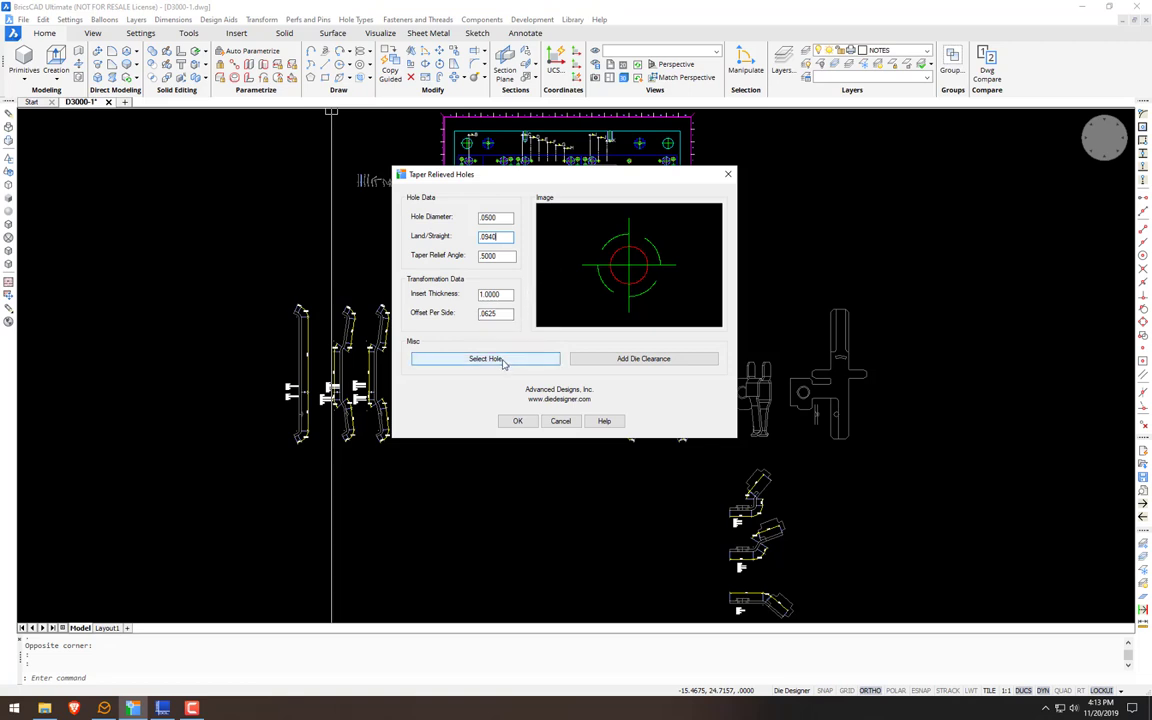
# Step: Read the help page on Taper Relieved Holes, covering its options and intelligence features, and cancel the dialog
pyautogui.click(604, 421)
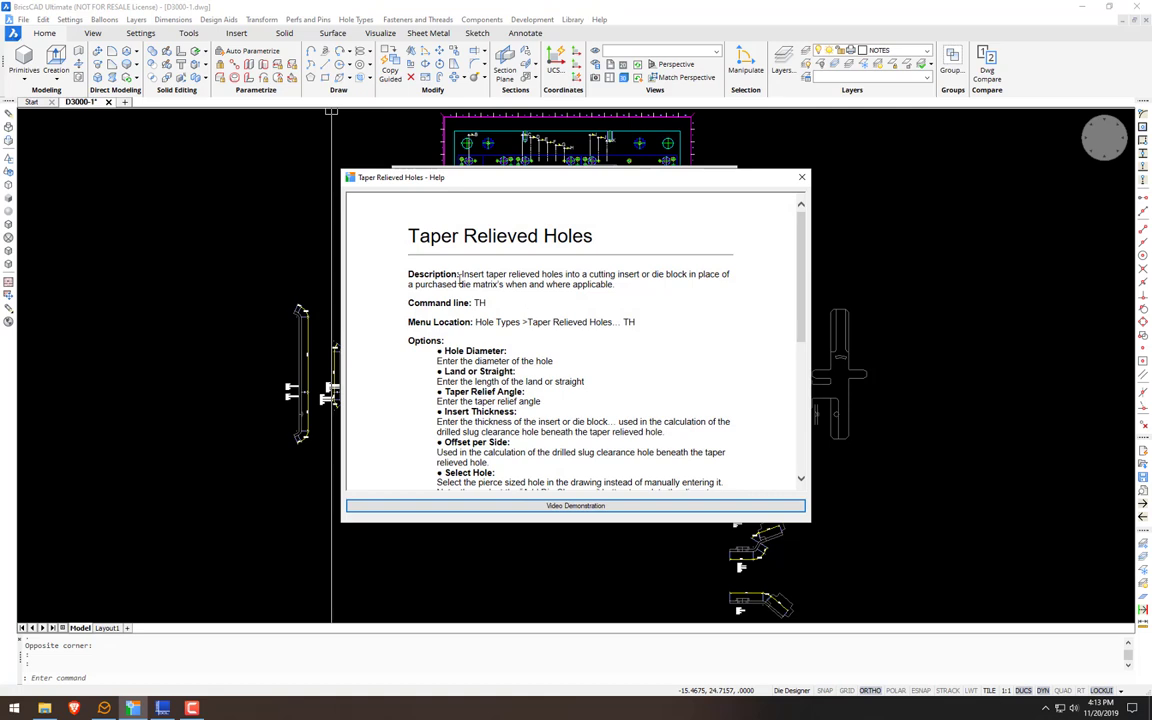
pyautogui.scroll(-1, 470, 280)
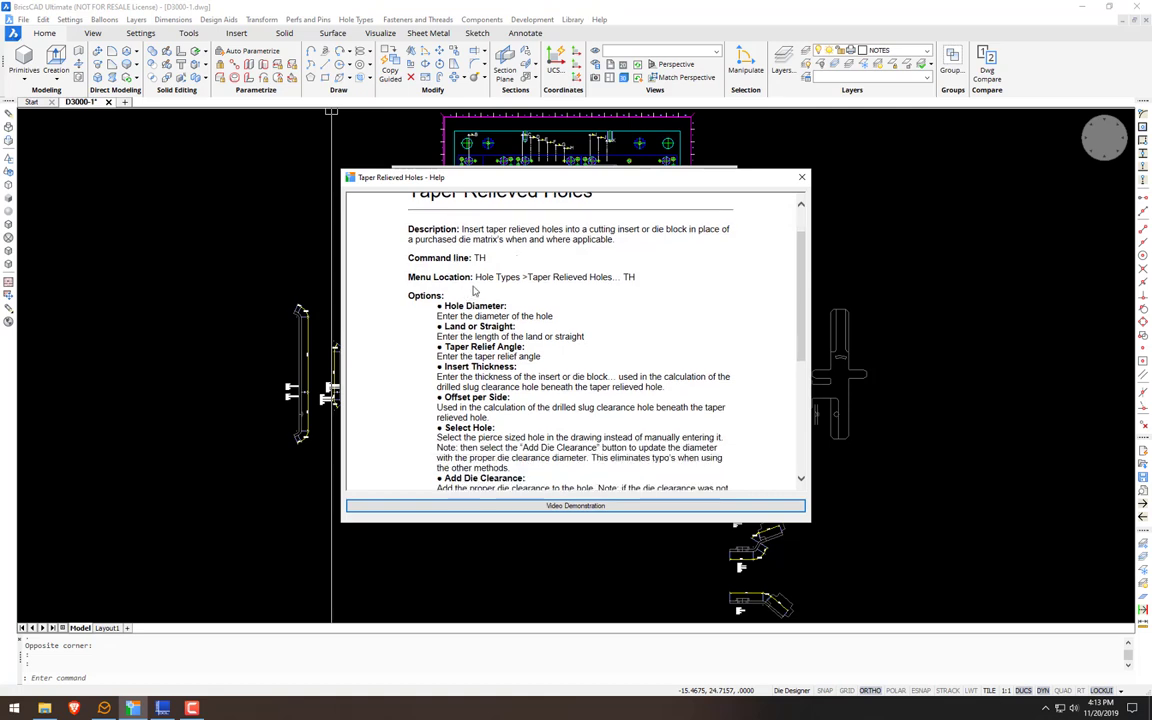
pyautogui.scroll(-1, 490, 275)
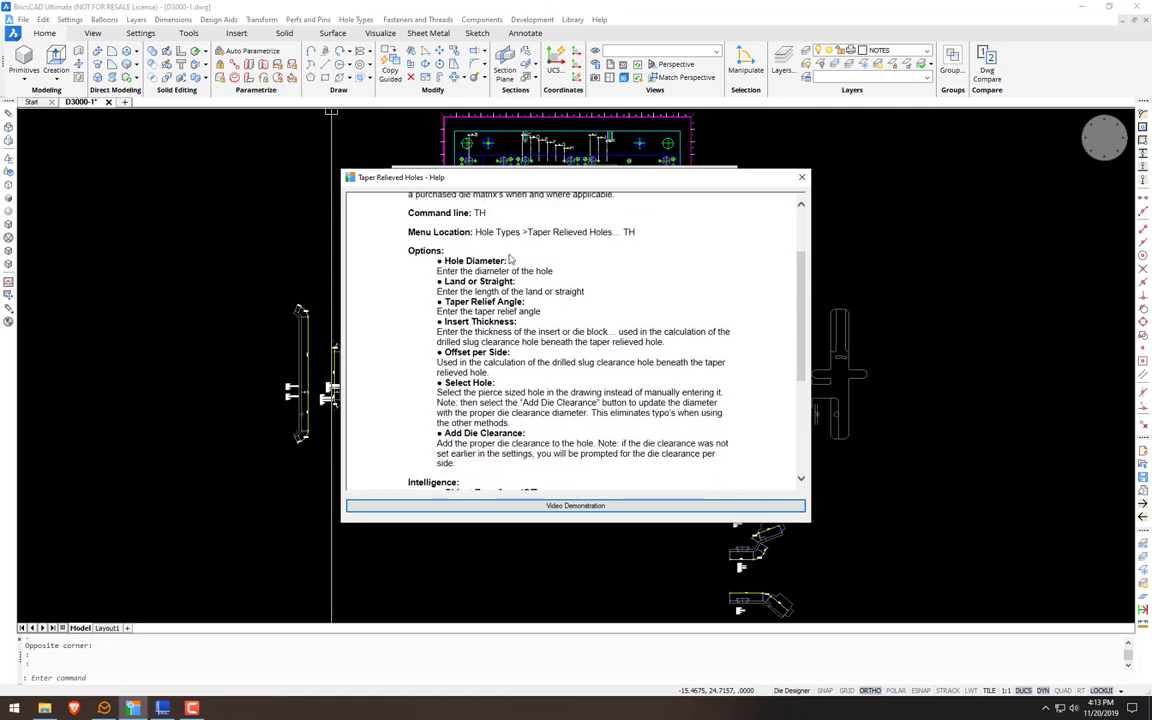
pyautogui.scroll(1, 509, 263)
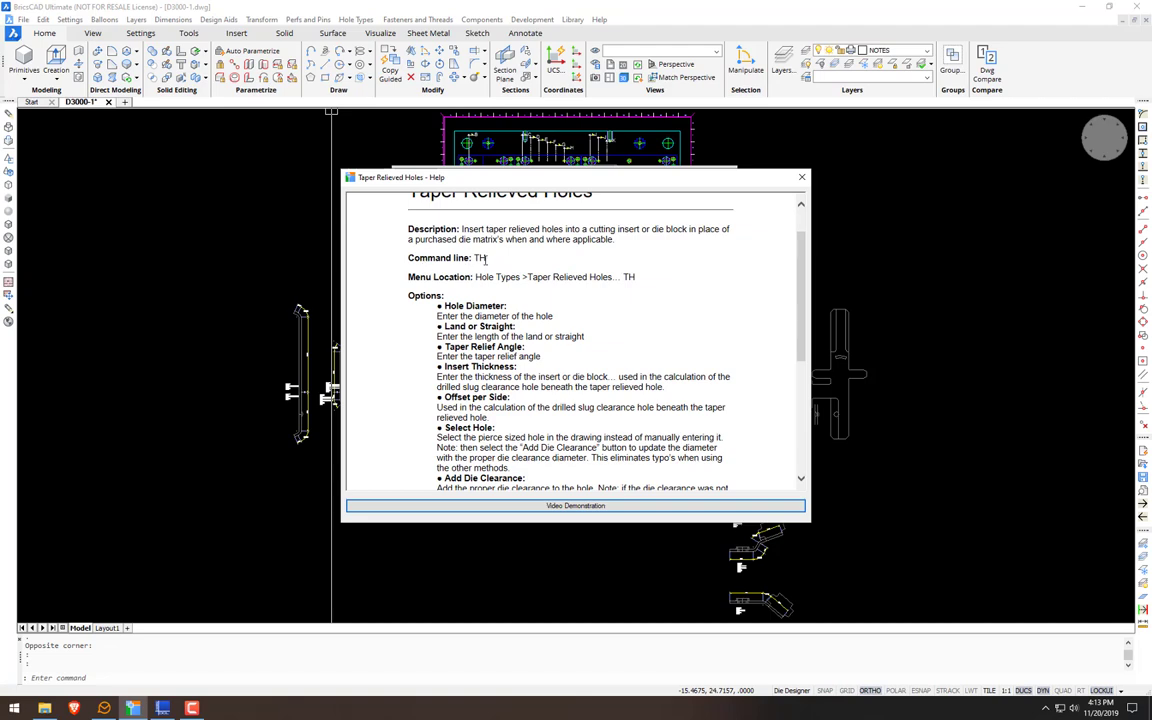
pyautogui.scroll(-3, 498, 275)
pyautogui.scroll(-2, 478, 318)
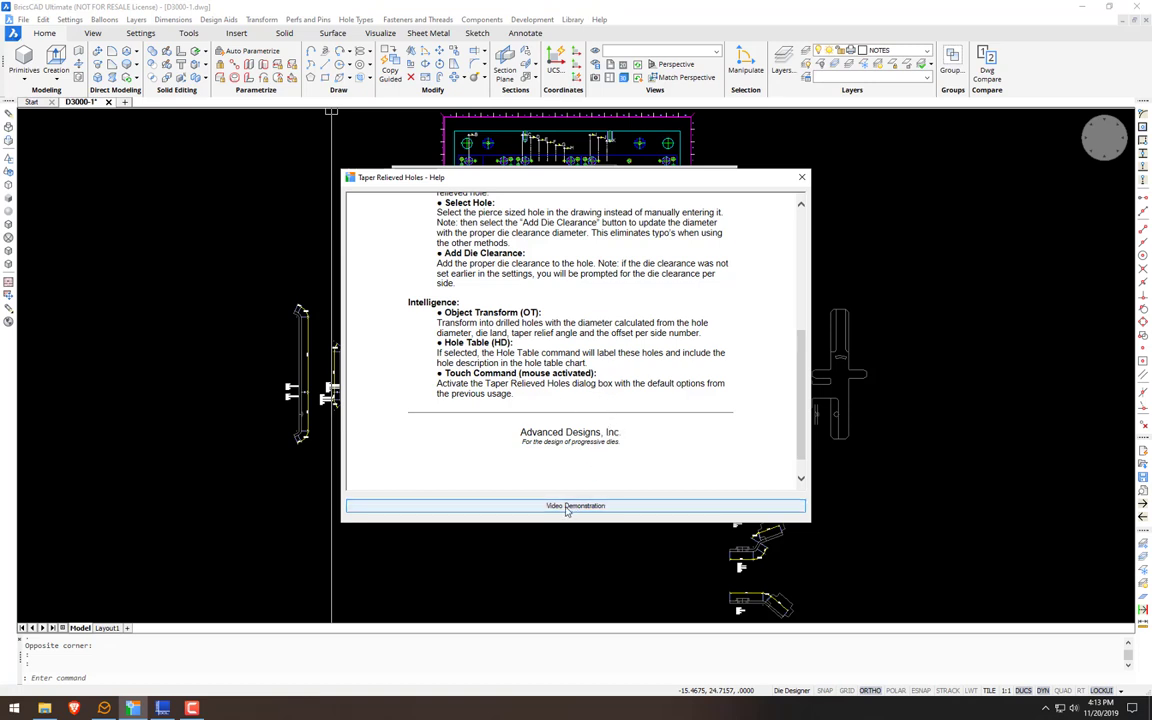
pyautogui.click(802, 179)
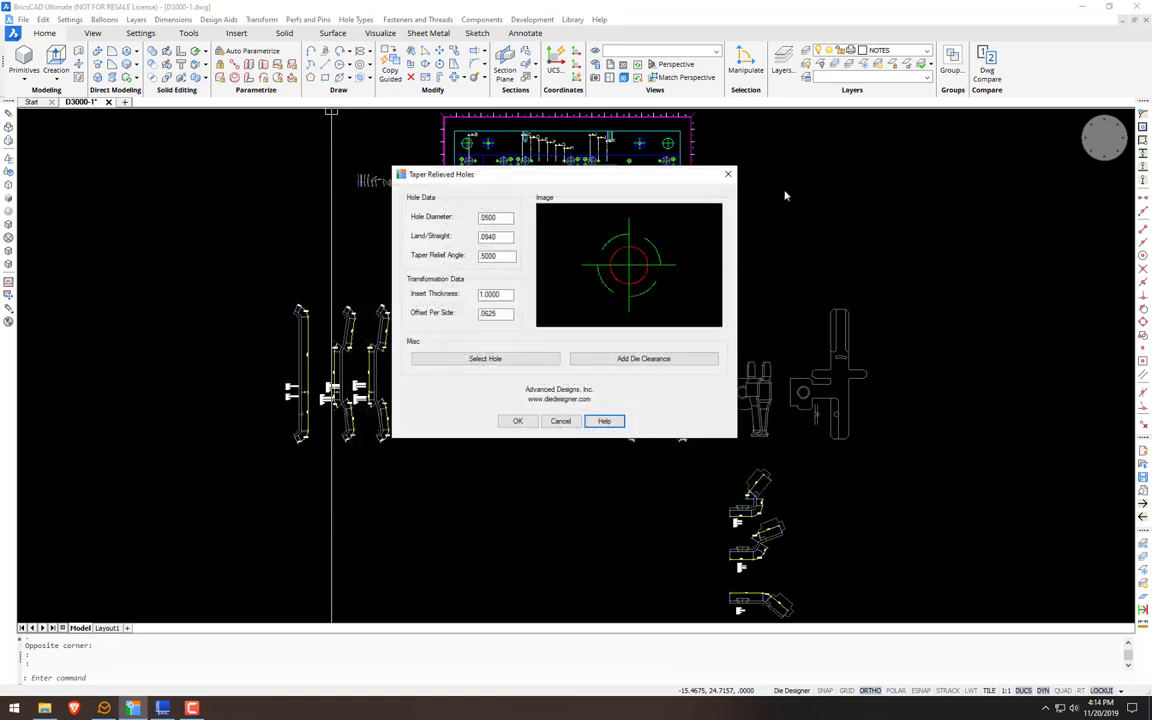
pyautogui.click(561, 421)
# Step: Examine the part forming stages and die plan view, and check the material thickness and punch-and-die clearance settings
pyautogui.scroll(2, 521, 309)
pyautogui.scroll(1, 521, 308)
pyautogui.scroll(-1, 521, 308)
pyautogui.moveTo(520, 282); pyautogui.dragTo(497, 328, button='middle')
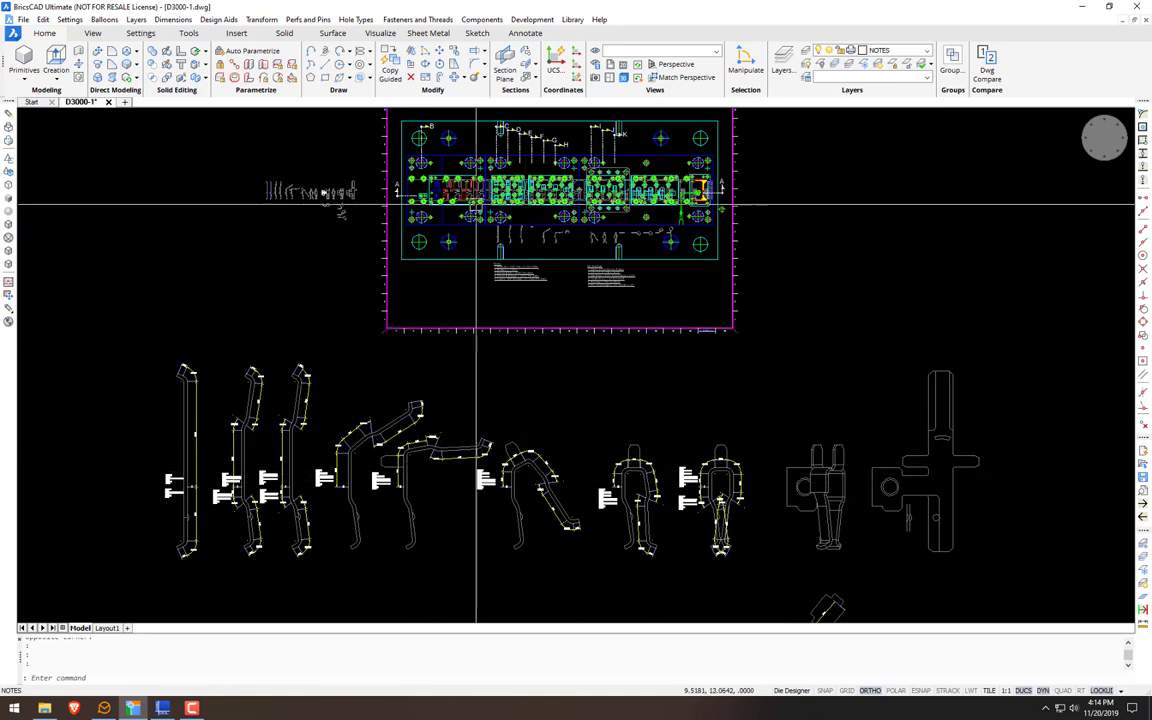
pyautogui.scroll(2, 470, 176)
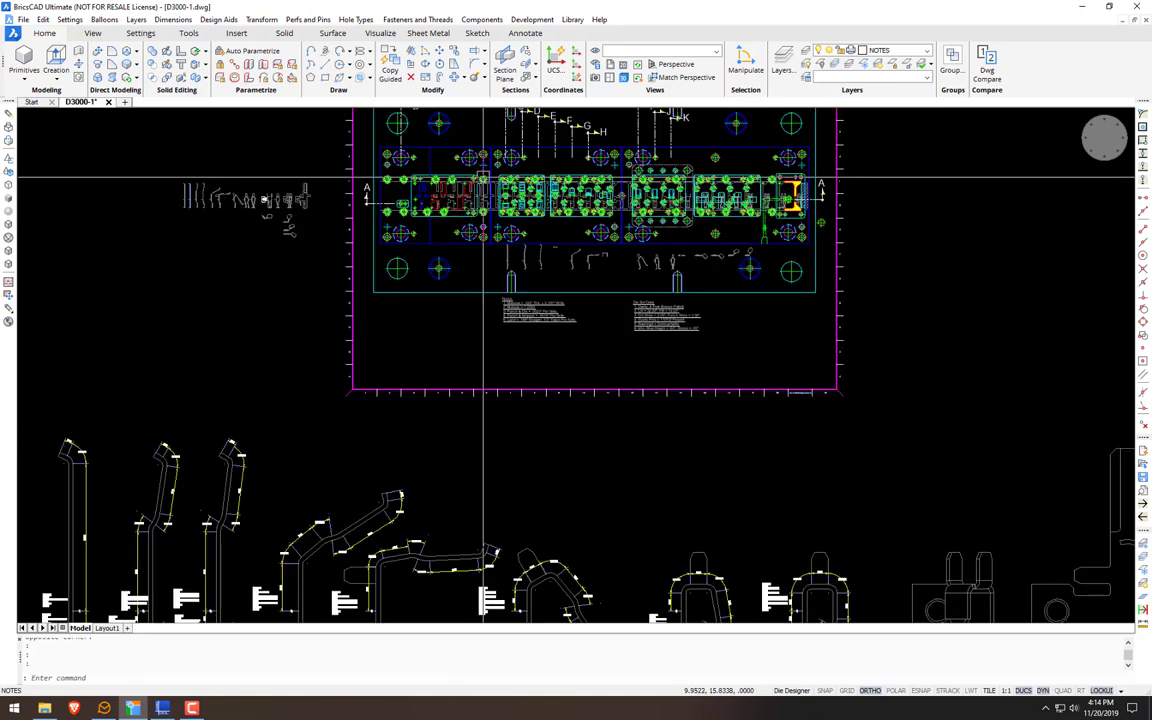
pyautogui.scroll(-4, 683, 351)
pyautogui.scroll(5, 694, 490)
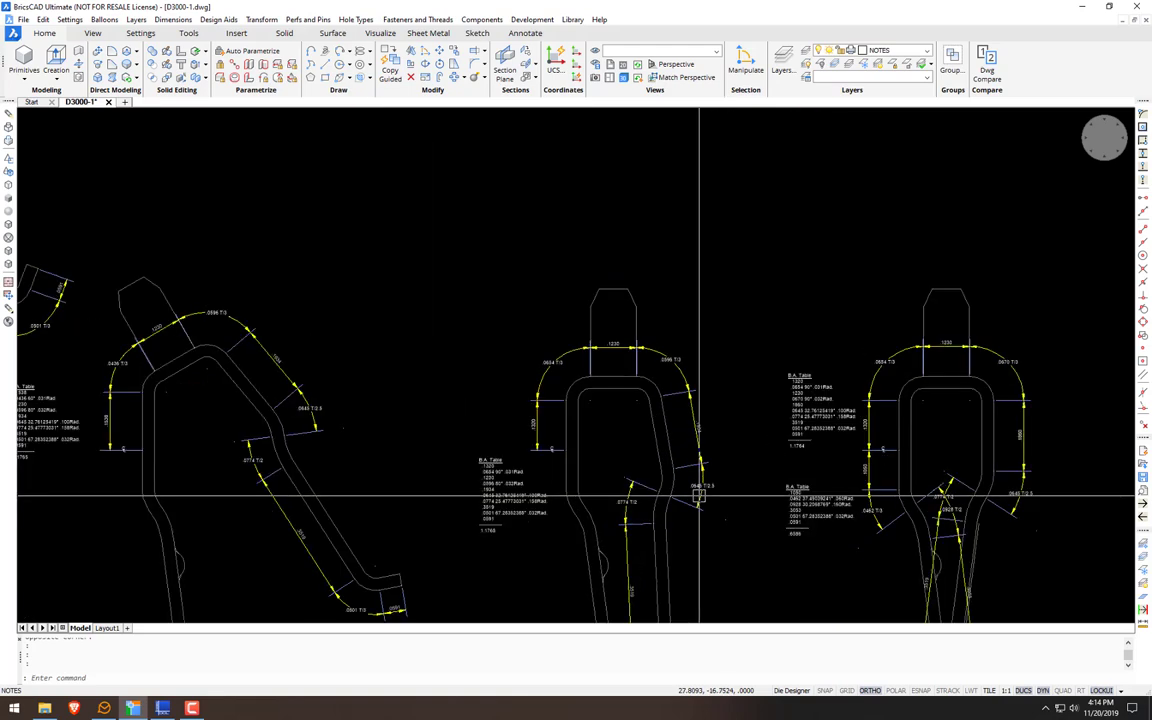
pyautogui.scroll(-5, 665, 358)
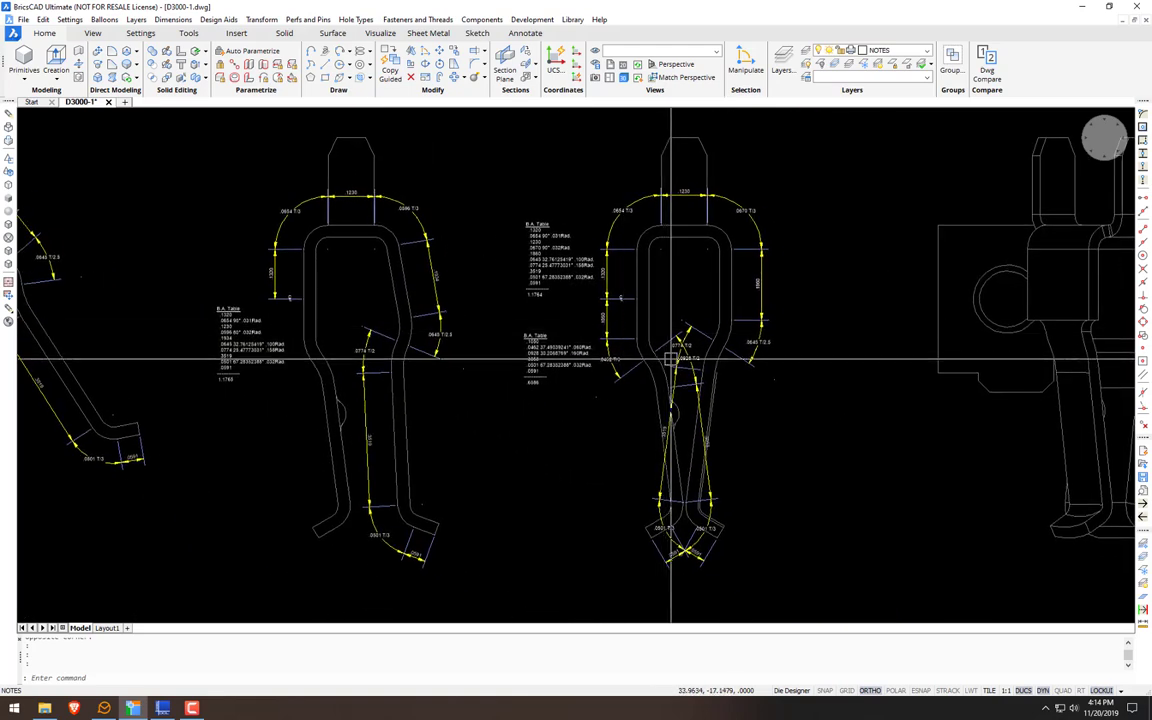
pyautogui.moveTo(877, 368); pyautogui.dragTo(549, 262, button='middle')
pyautogui.scroll(-1, 549, 262)
pyautogui.scroll(2, 542, 450)
pyautogui.scroll(-4, 543, 458)
pyautogui.moveTo(501, 409); pyautogui.dragTo(776, 550, button='middle')
pyautogui.scroll(4, 589, 314)
pyautogui.scroll(-2, 494, 370)
pyautogui.scroll(4, 490, 368)
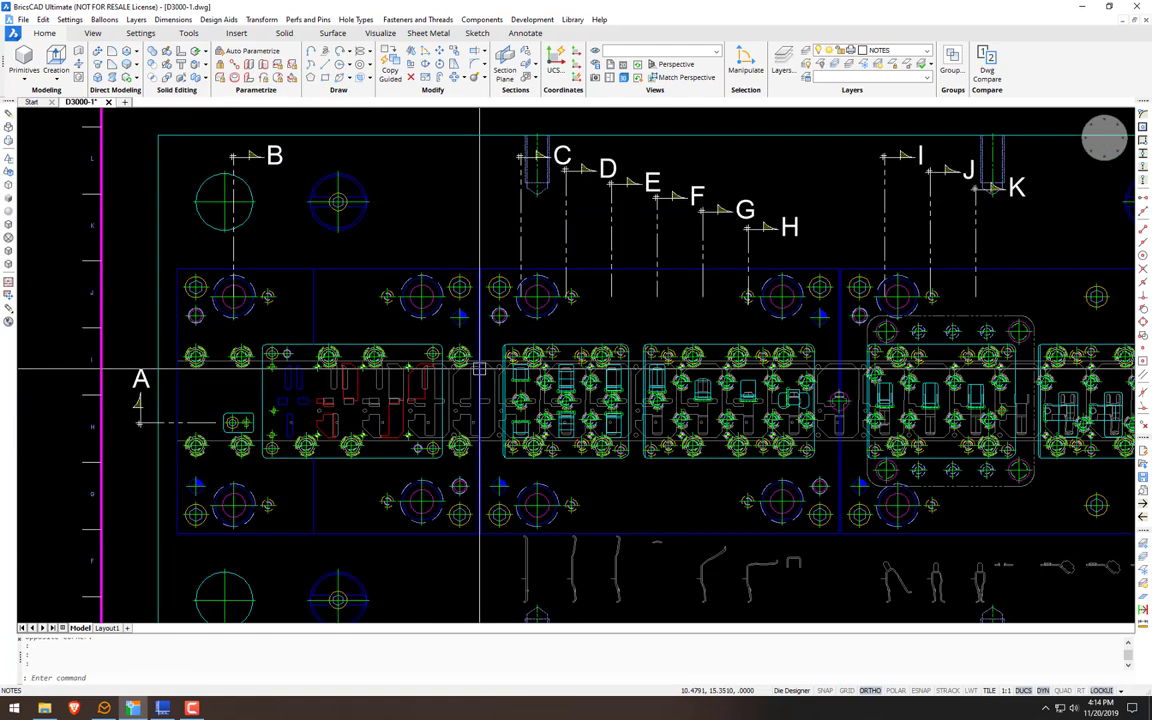
pyautogui.click(68, 20)
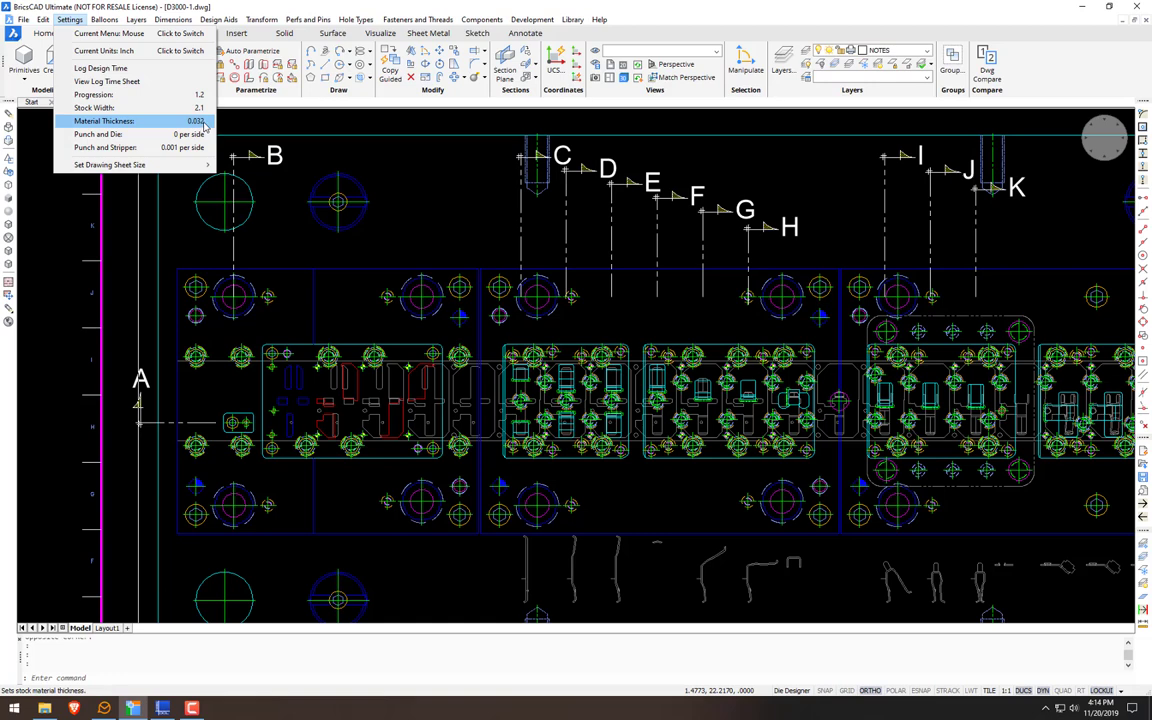
pyautogui.click(378, 162)
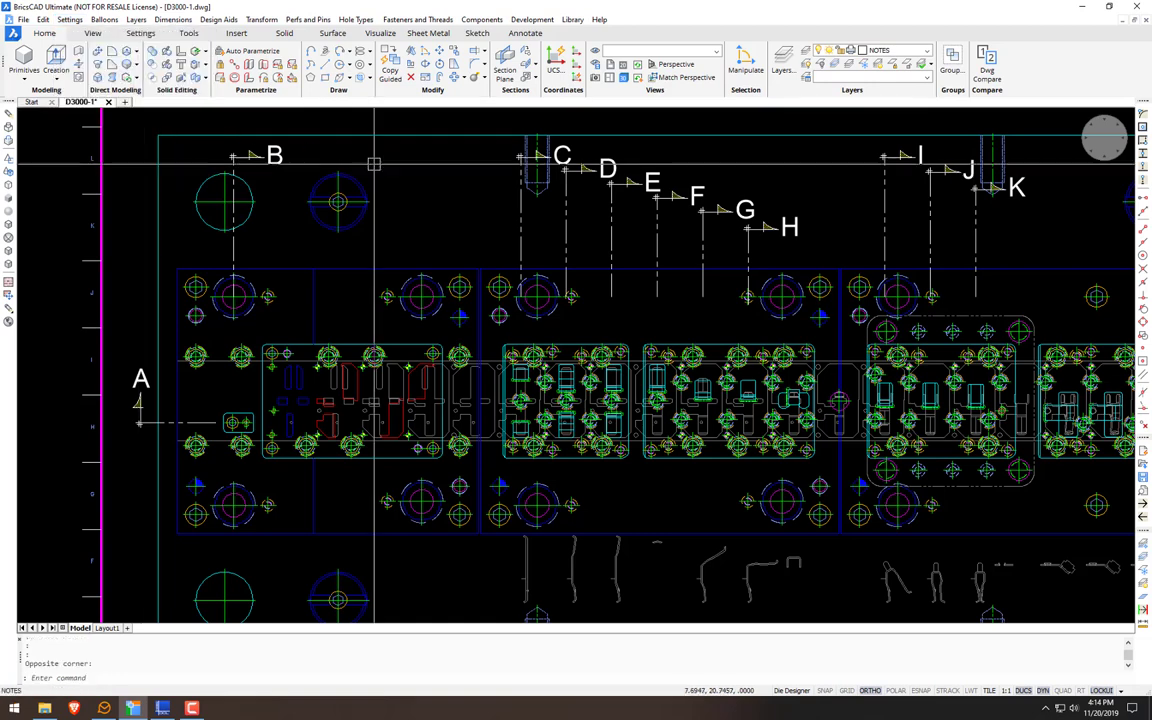
pyautogui.click(358, 20)
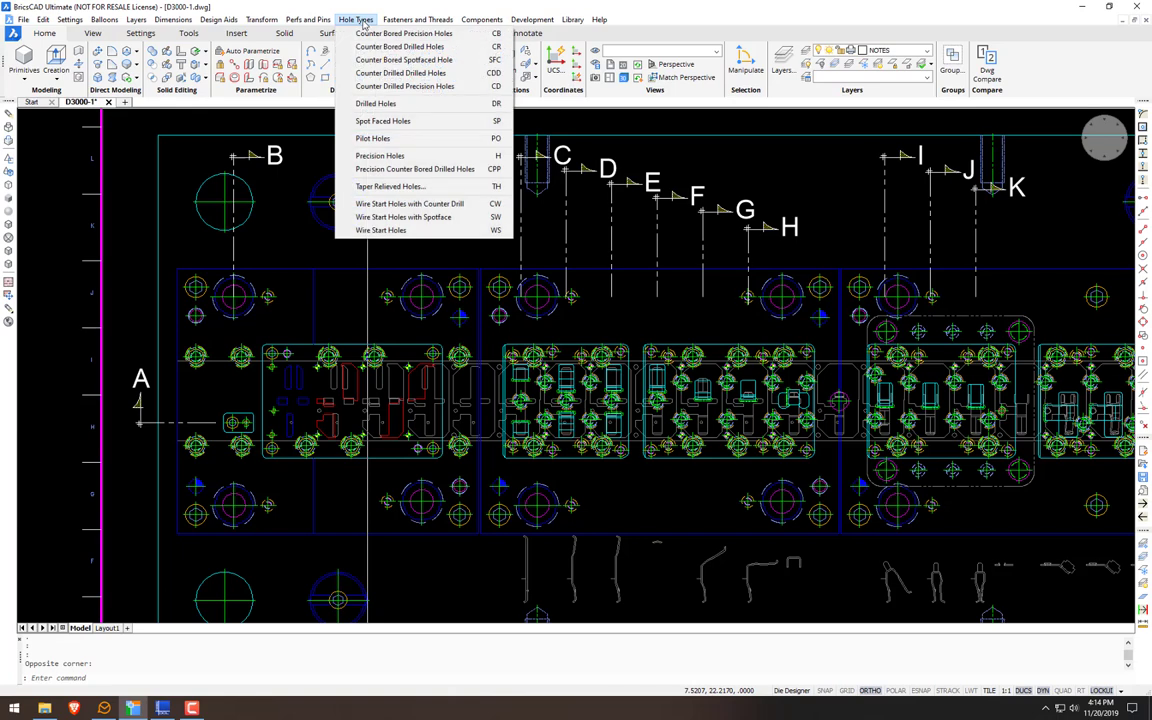
pyautogui.click(392, 187)
pyautogui.moveTo(548, 182); pyautogui.dragTo(533, 207)
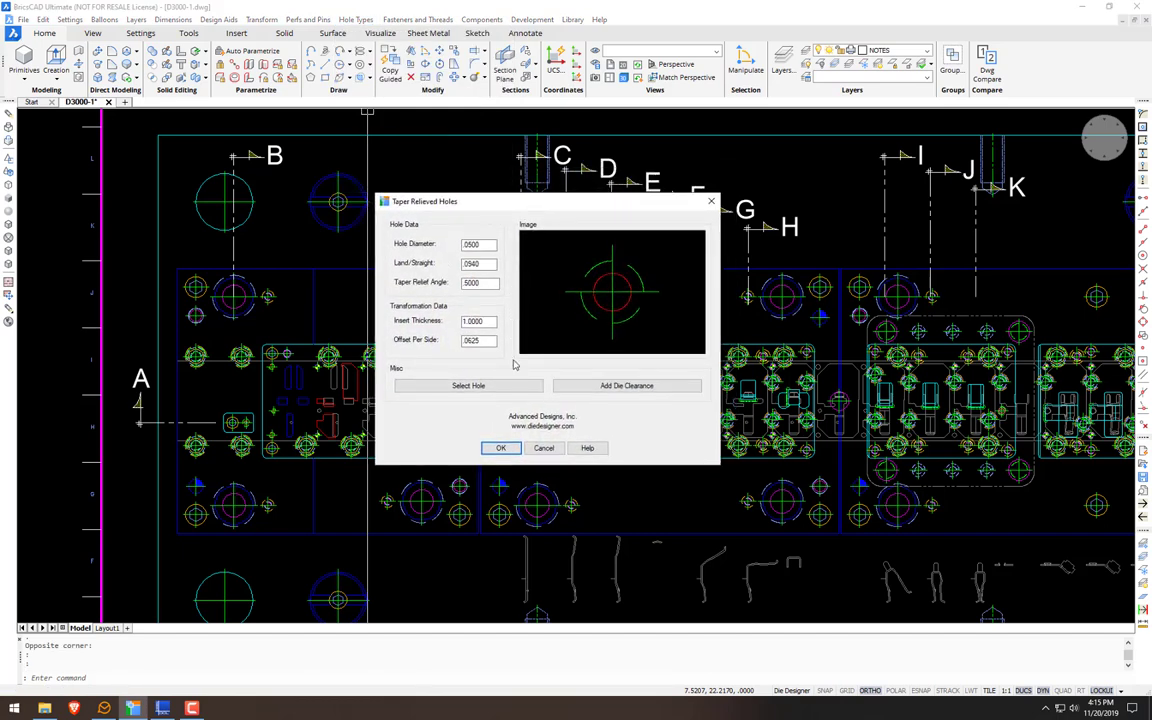
pyautogui.click(485, 246)
pyautogui.moveTo(479, 244); pyautogui.dragTo(446, 250)
pyautogui.write('.125')
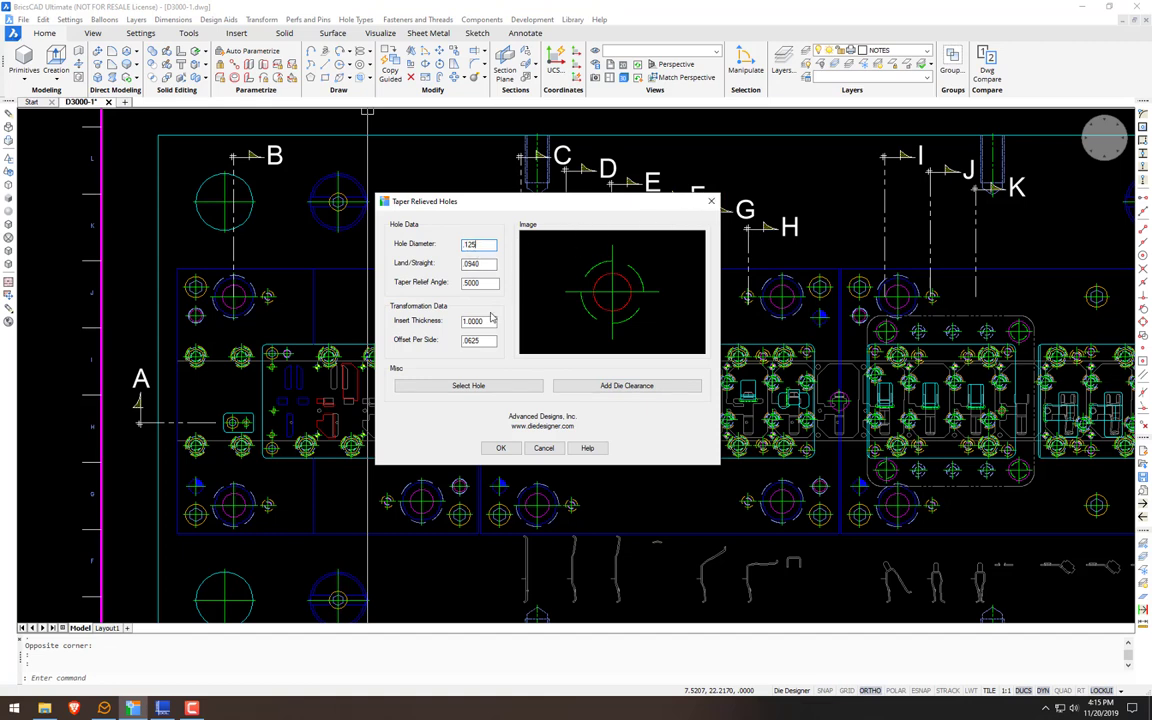
pyautogui.click(712, 204)
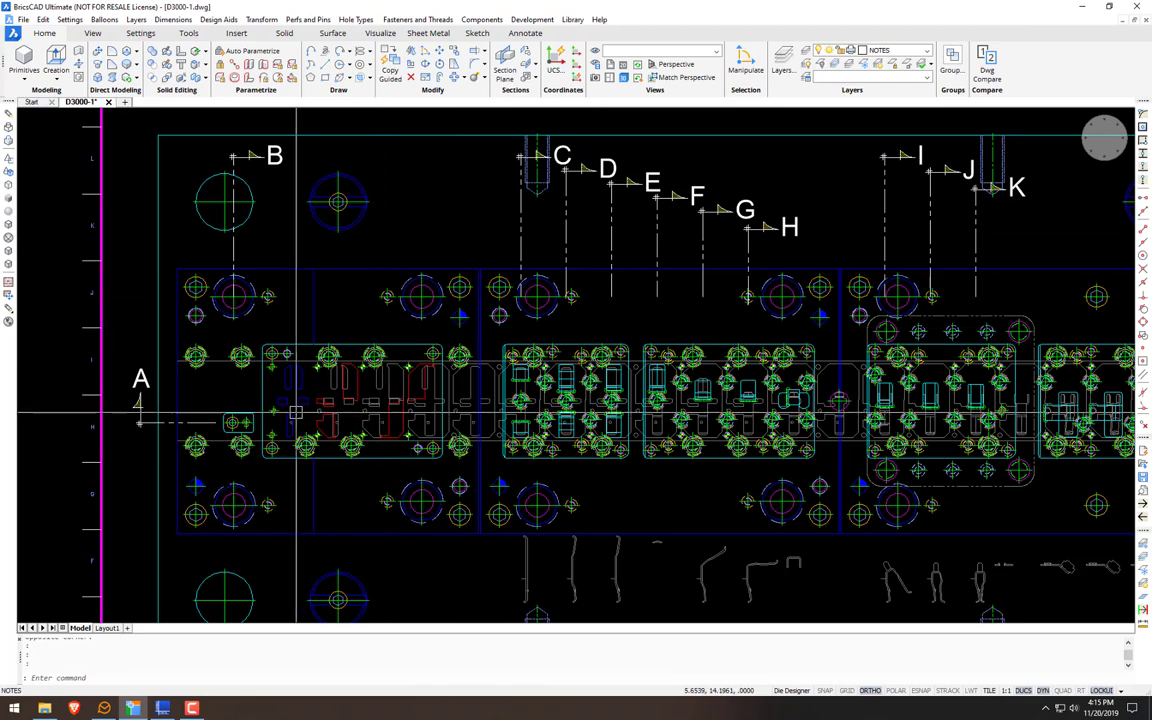
# Step: Erase the three existing hole symbols over the round pierce holes at the first station of the leftmost die insert
pyautogui.scroll(5, 292, 412)
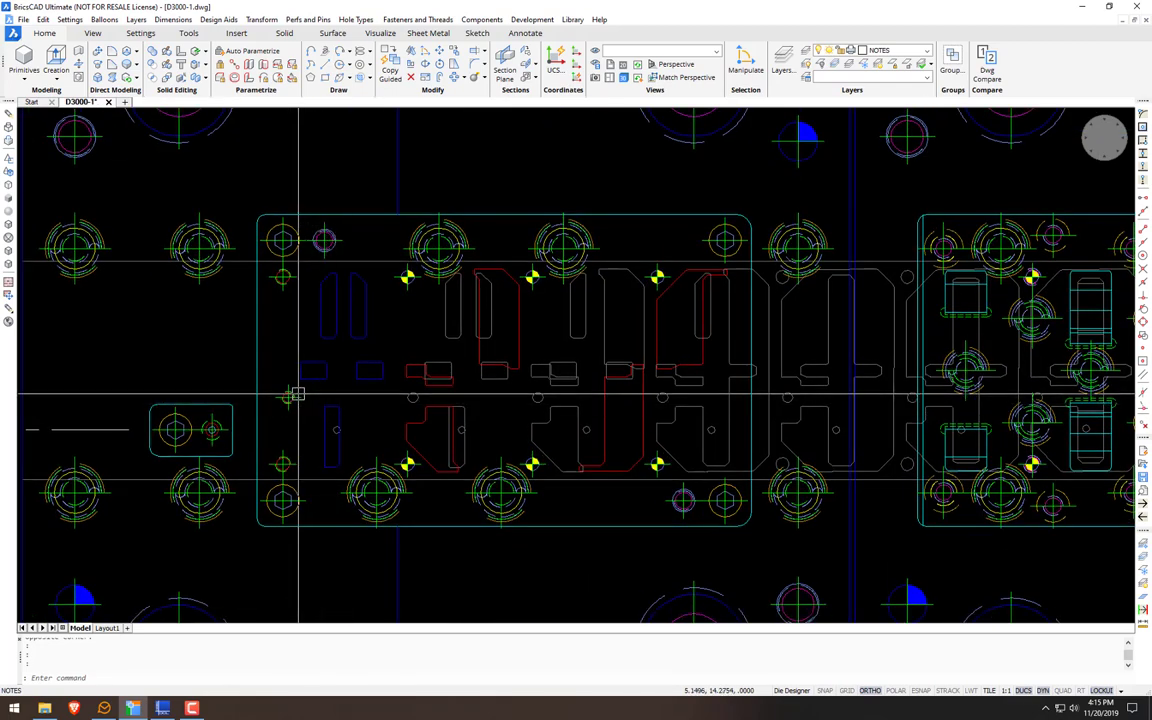
pyautogui.write('e')
pyautogui.press('Return')
pyautogui.click(298, 398)
pyautogui.press('Return')
pyautogui.press('Return')
pyautogui.click(296, 461)
pyautogui.press('Return')
pyautogui.press('Return')
pyautogui.click(283, 278)
pyautogui.press('Return')
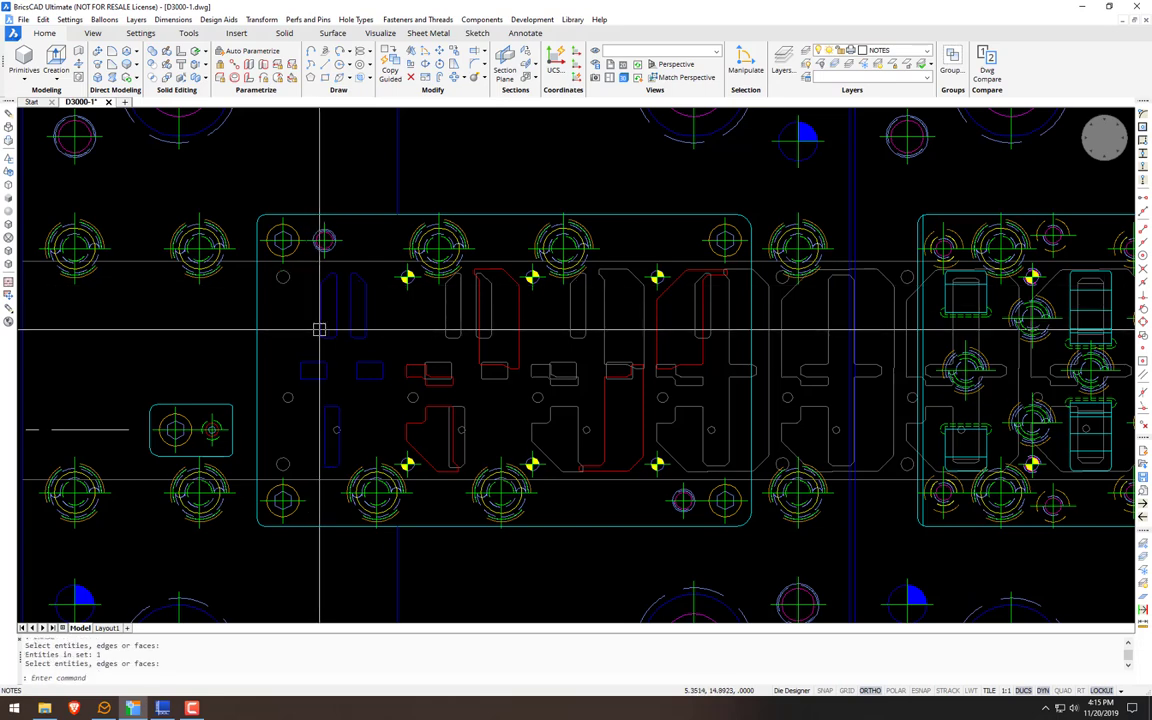
pyautogui.write('dd')
pyautogui.press('Return')
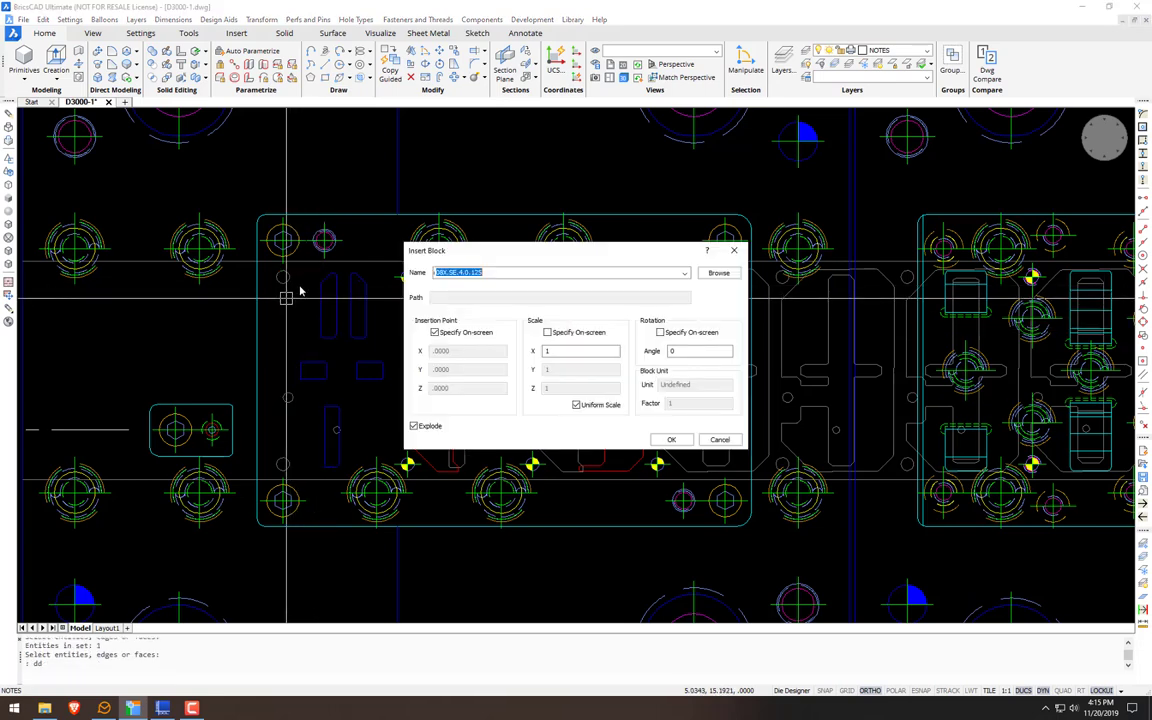
pyautogui.press('Escape')
# Step: Measure the diameters of the upper, middle and lower pierce holes at the first station of the leftmost die insert
pyautogui.write('d')
pyautogui.press('Return')
pyautogui.press('Return')
pyautogui.click(286, 284)
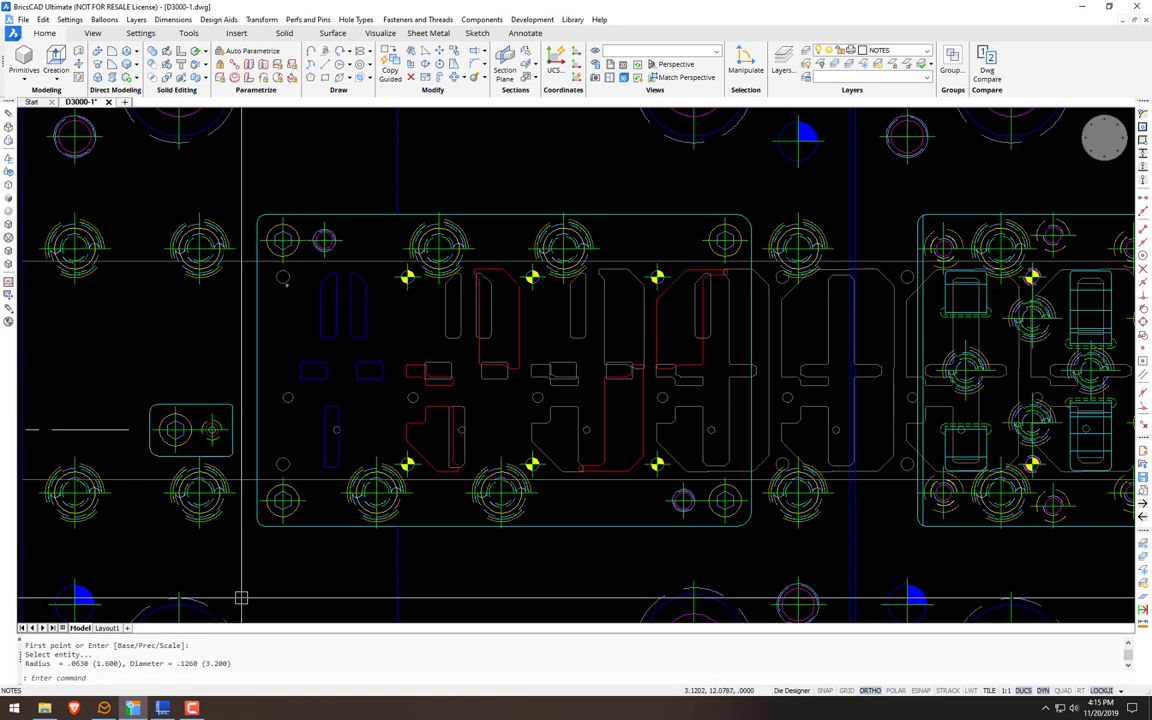
pyautogui.write('d')
pyautogui.press('Return')
pyautogui.click(285, 403)
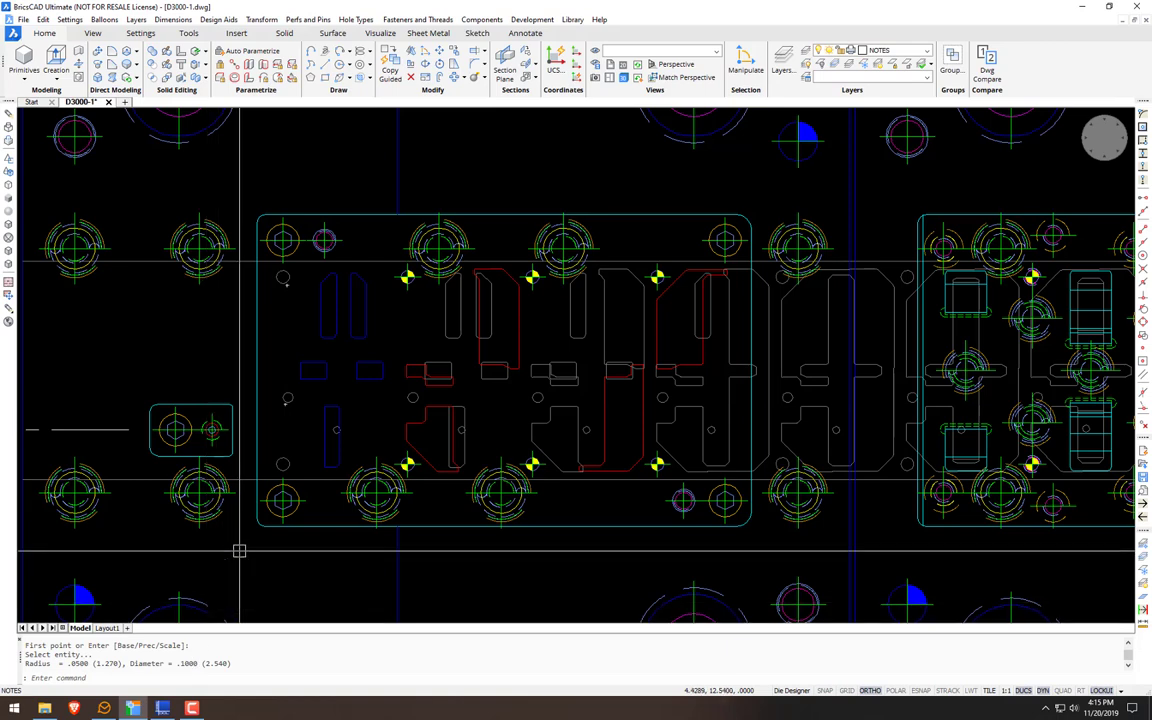
pyautogui.press('Return')
pyautogui.click(285, 459)
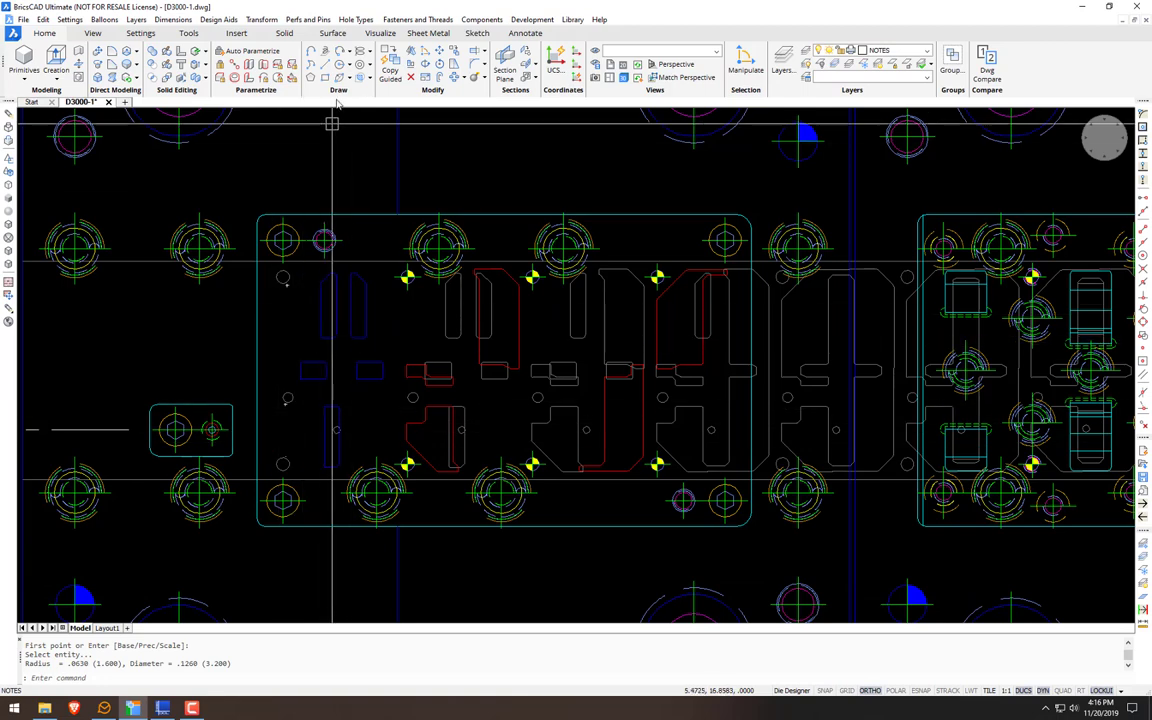
# Step: Start a taper relieved hole and take its diameter from the upper pierce hole at the first station
pyautogui.click(356, 19)
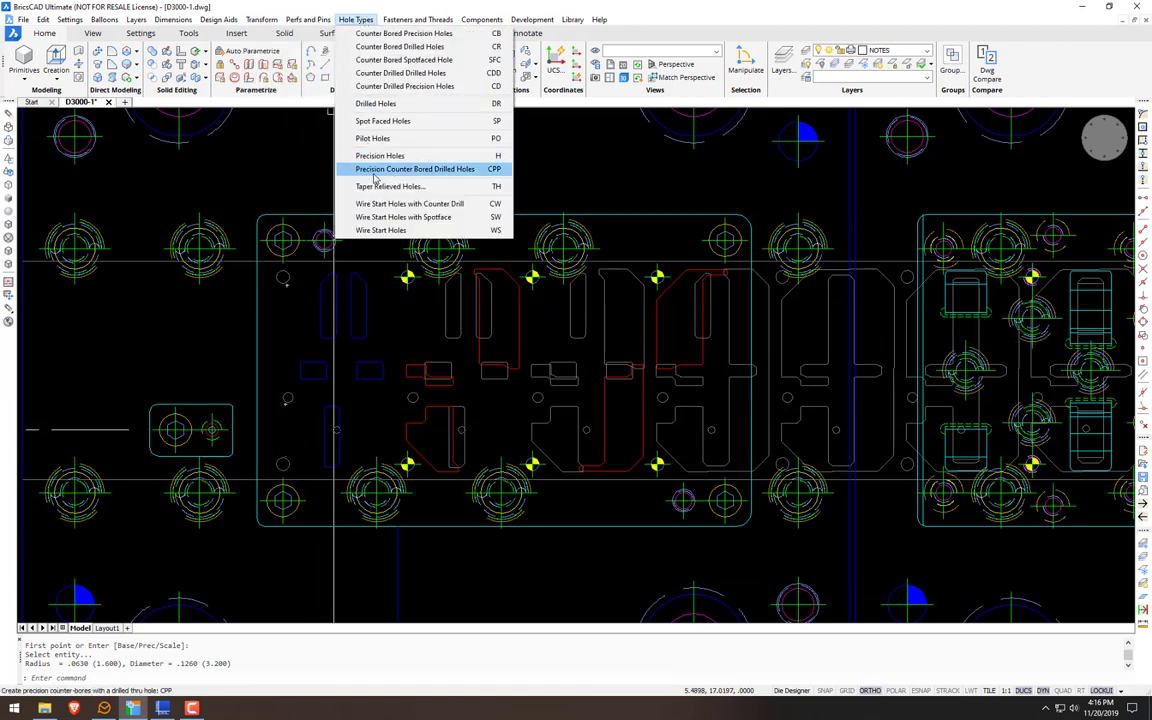
pyautogui.click(388, 187)
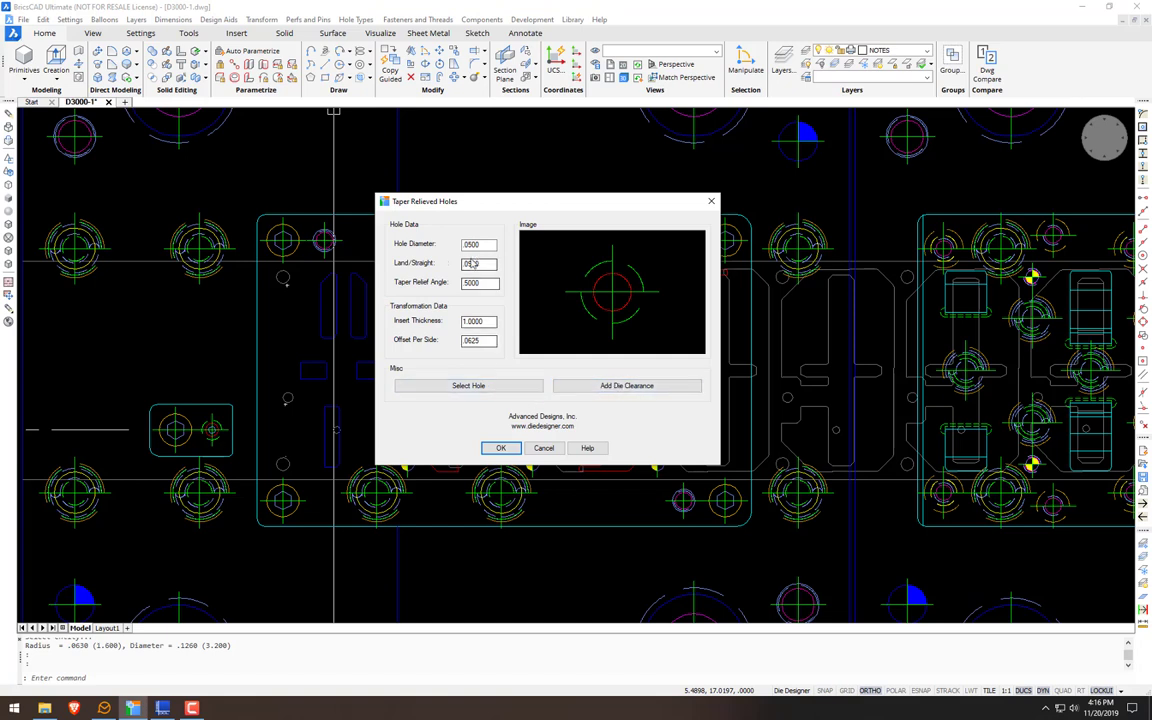
pyautogui.click(470, 386)
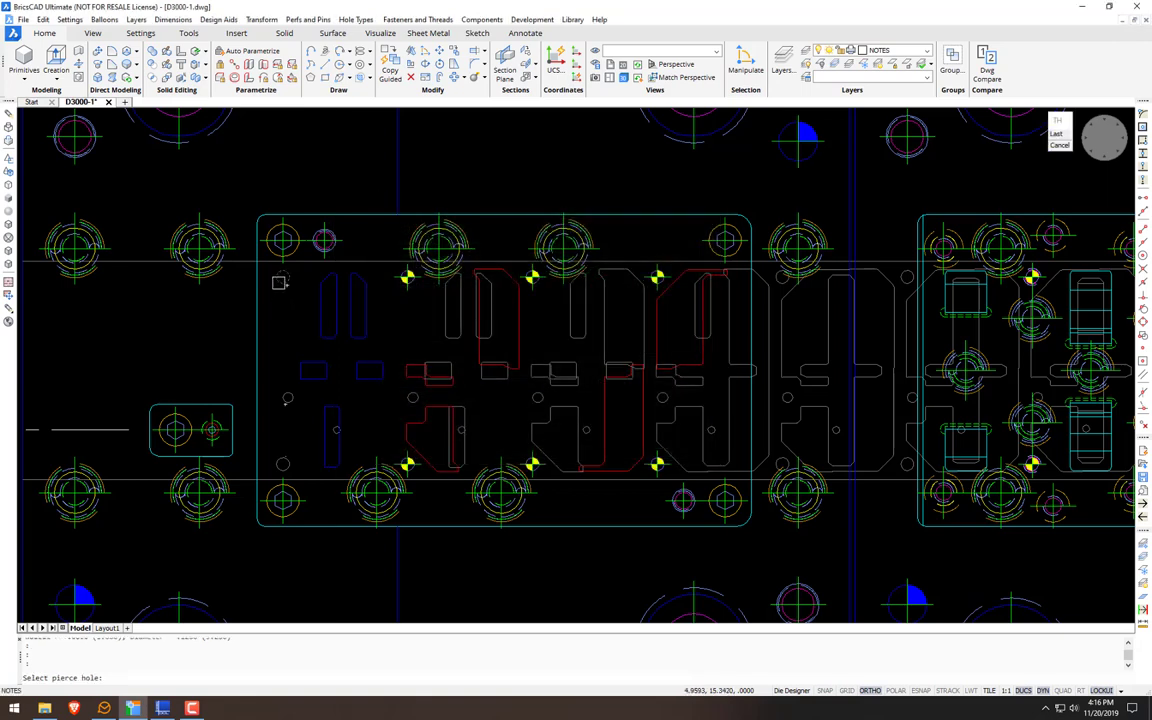
pyautogui.click(280, 284)
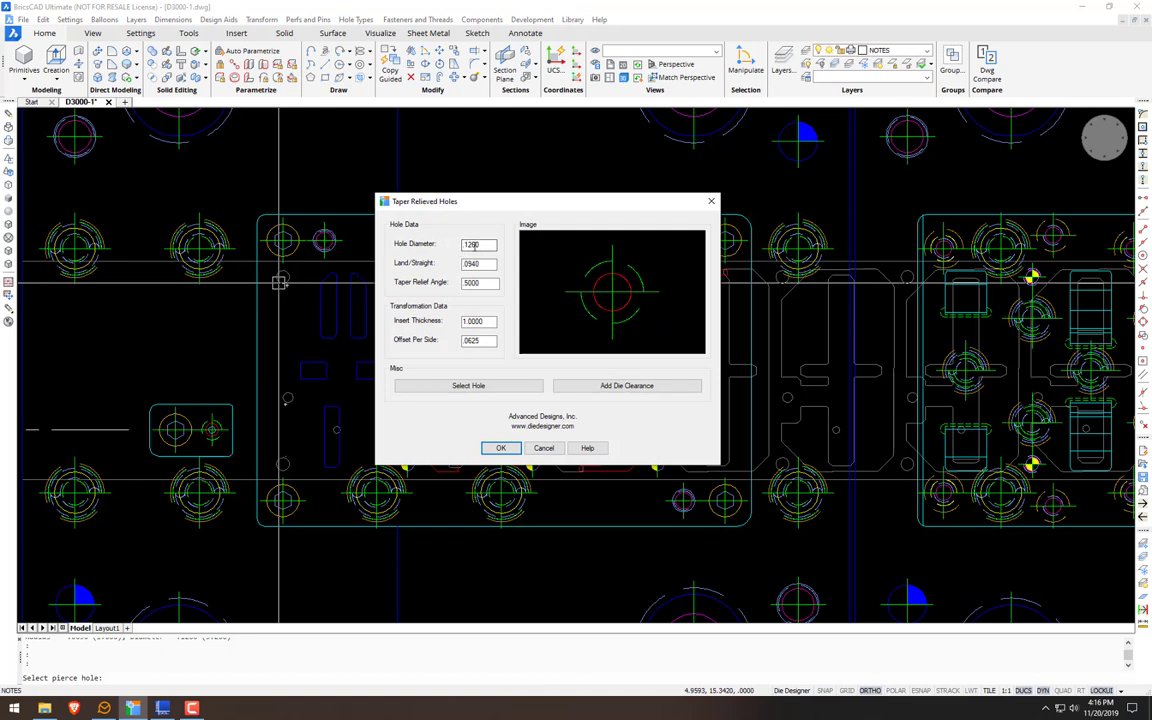
# Step: Add punch-and-die clearance to bring the taper relieved hole's diameter to .1292, and accept the hole settings for placement
pyautogui.click(462, 245)
pyautogui.click(605, 388)
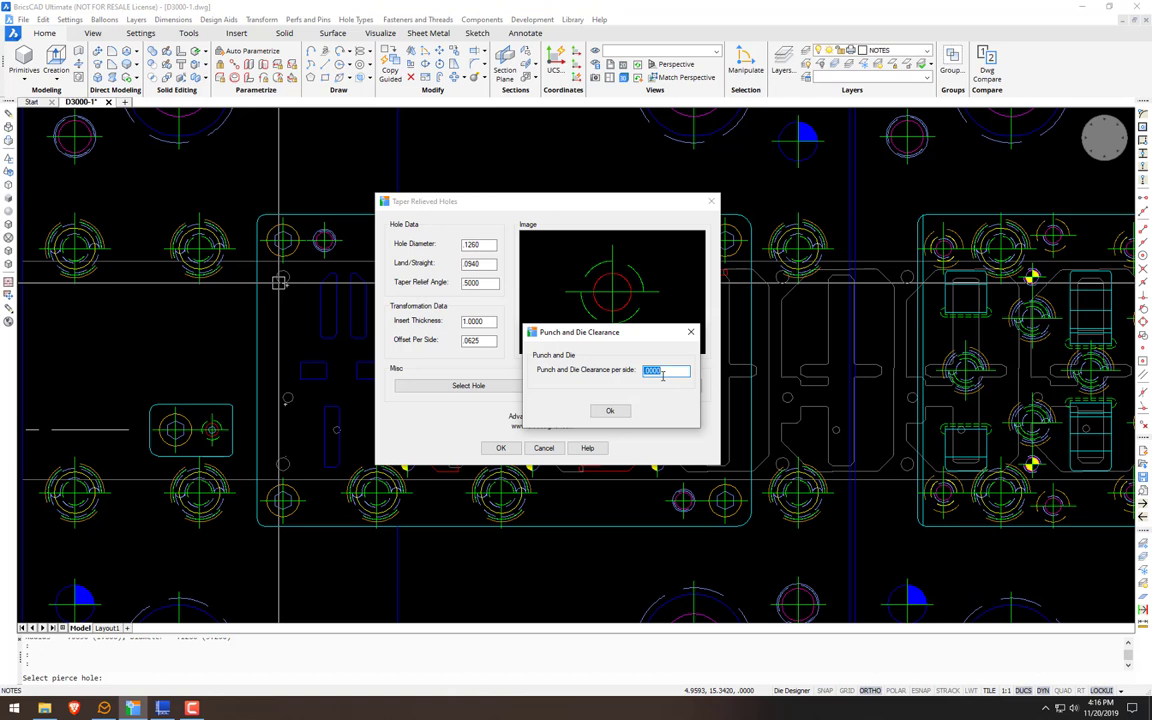
pyautogui.press('BackSpace')
pyautogui.click(609, 412)
pyautogui.click(611, 413)
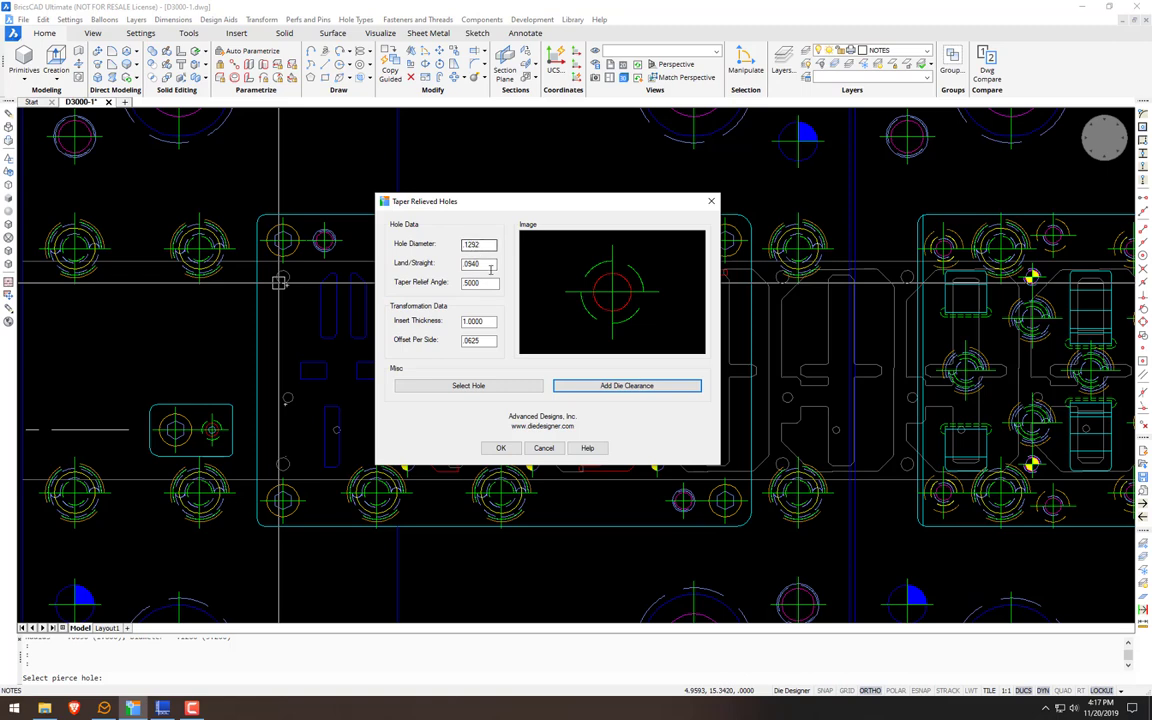
pyautogui.click(501, 448)
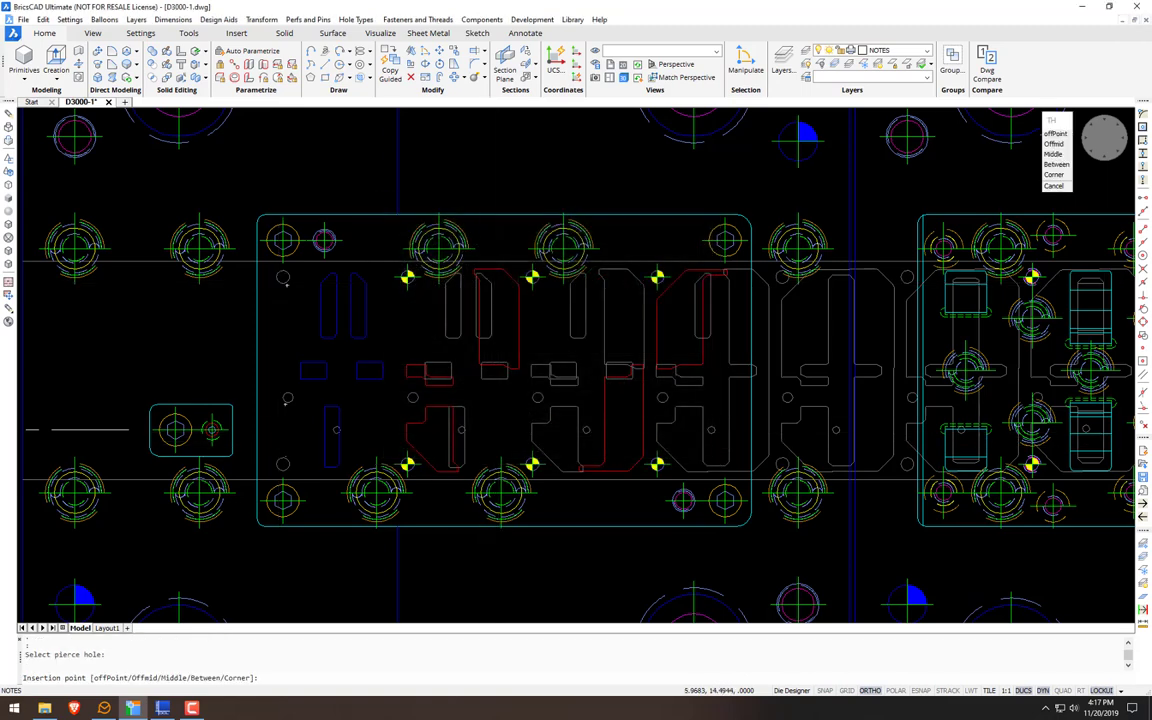
# Step: Place the taper relieved hole at the center of the upper pierce hole and measure the gap between the two circles
pyautogui.scroll(2, 284, 285)
pyautogui.click(279, 283)
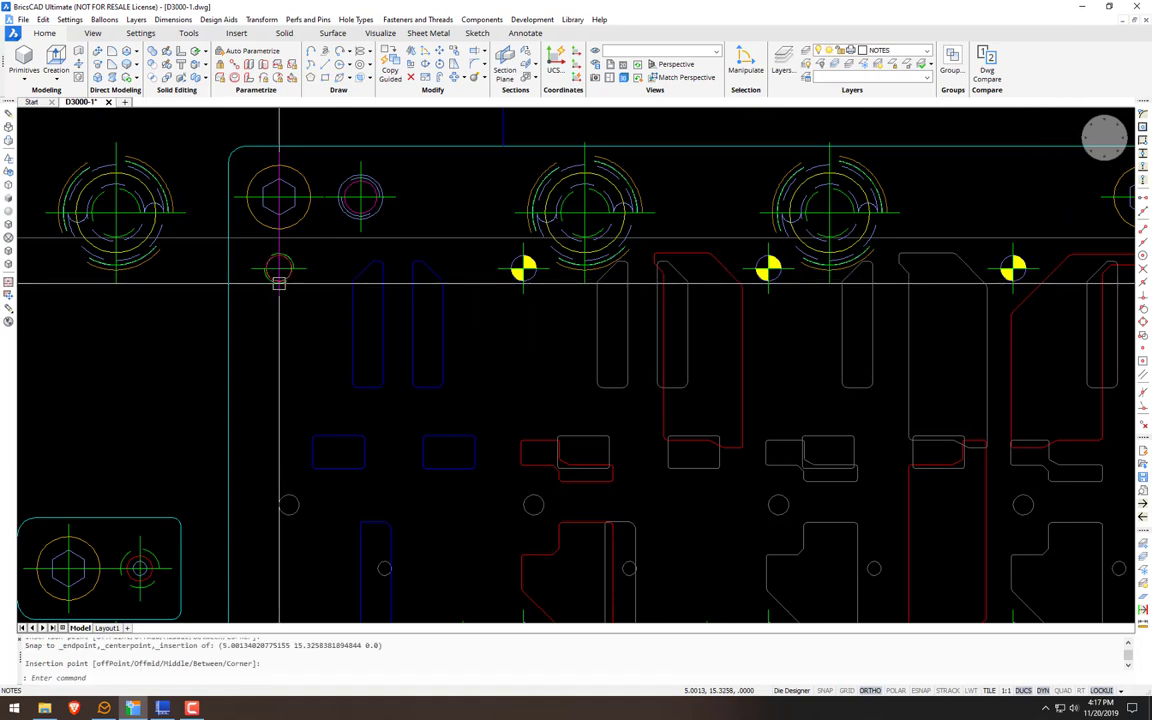
pyautogui.scroll(6, 286, 263)
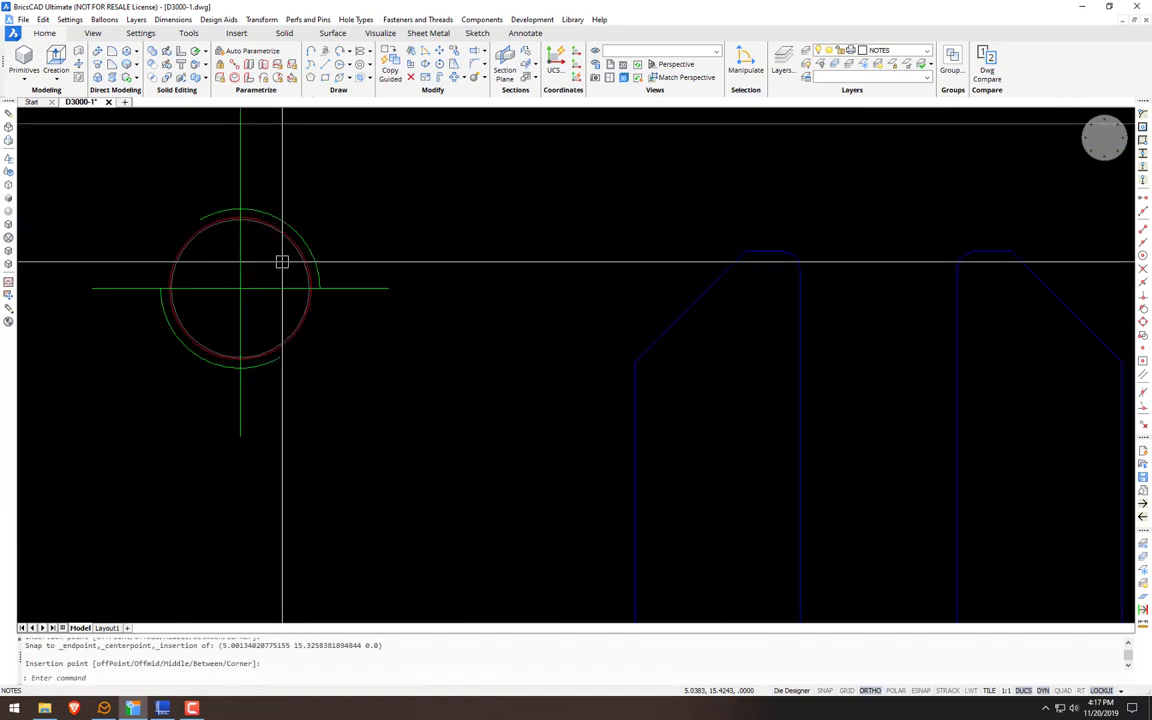
pyautogui.press('space')
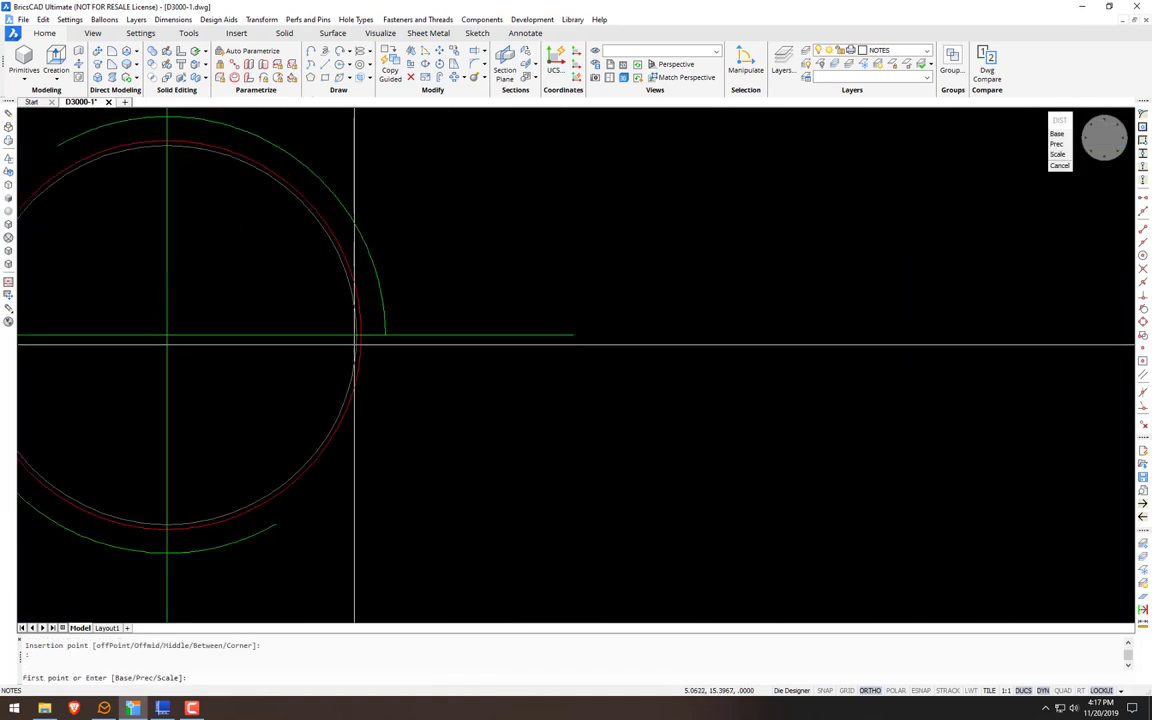
pyautogui.click(360, 337)
pyautogui.click(366, 345)
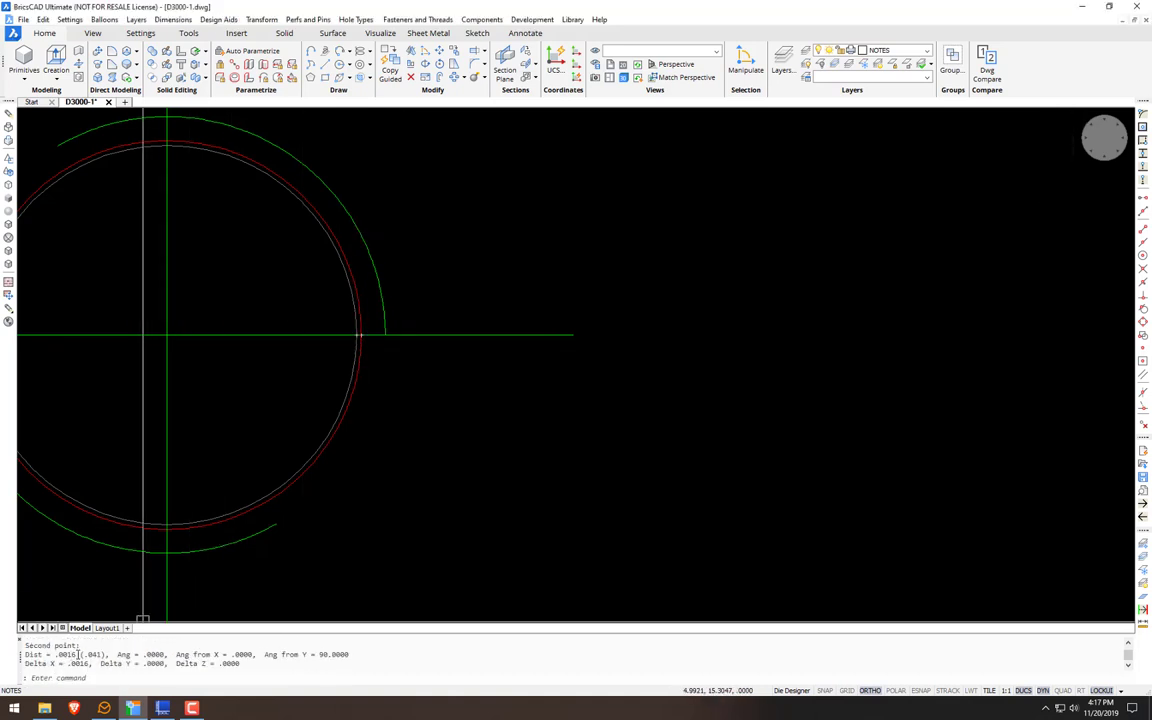
pyautogui.scroll(-10, 375, 404)
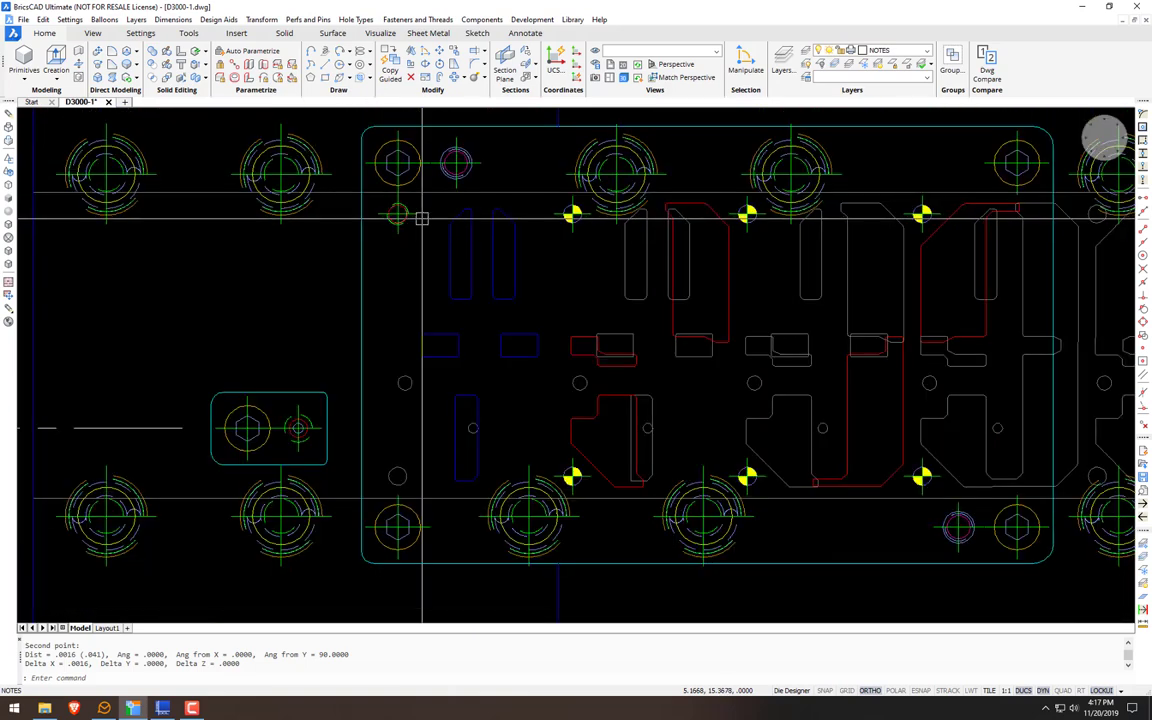
# Step: Place another .1292 diameter taper relieved hole at the center of the first station's lower pierce hole
pyautogui.scroll(-2, 422, 219)
pyautogui.scroll(2, 416, 233)
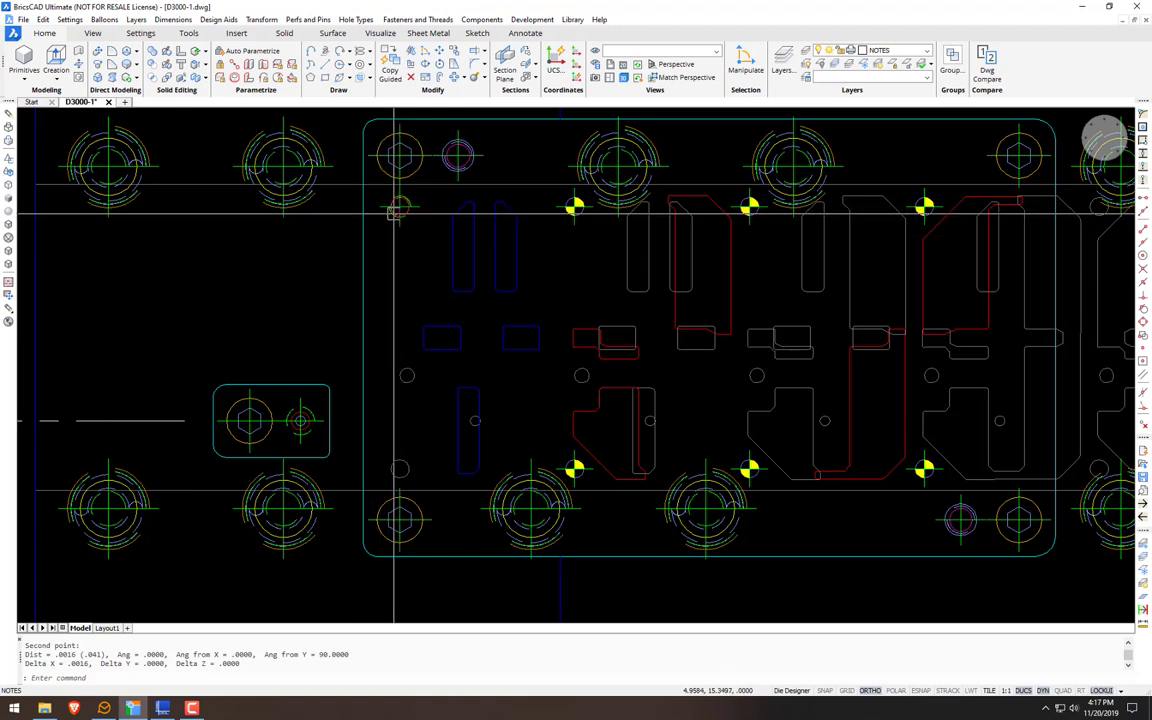
pyautogui.doubleClick(394, 213)
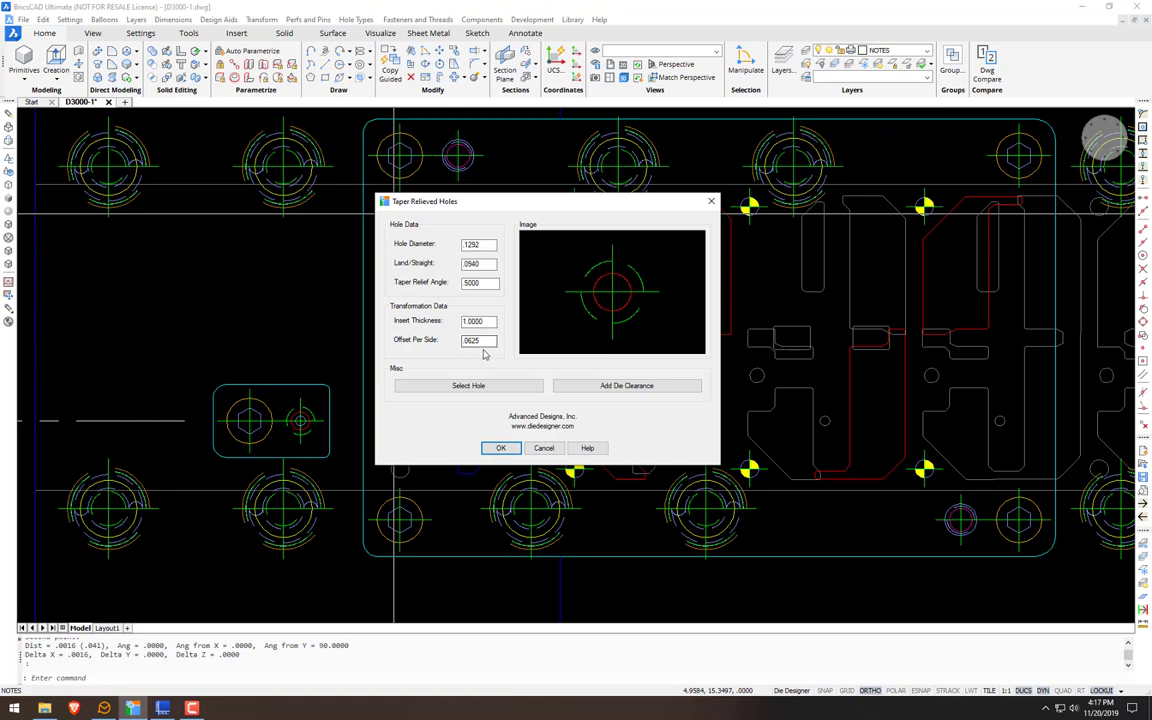
pyautogui.click(504, 451)
pyautogui.scroll(6, 375, 468)
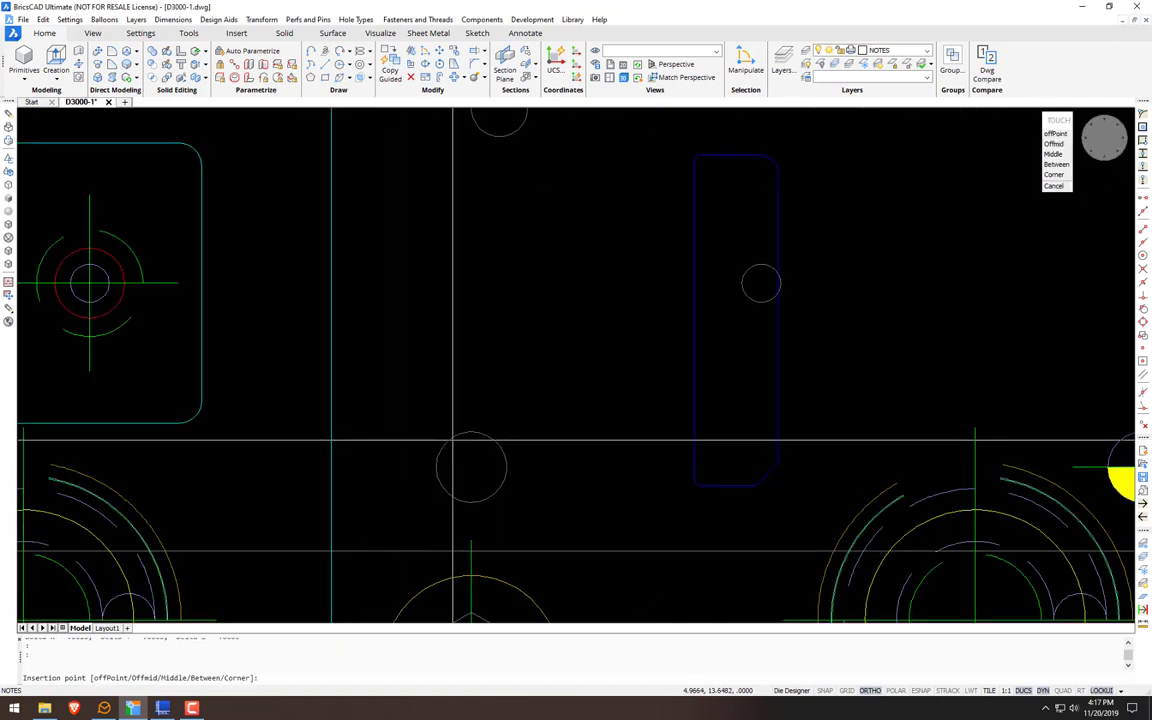
pyautogui.click(467, 433)
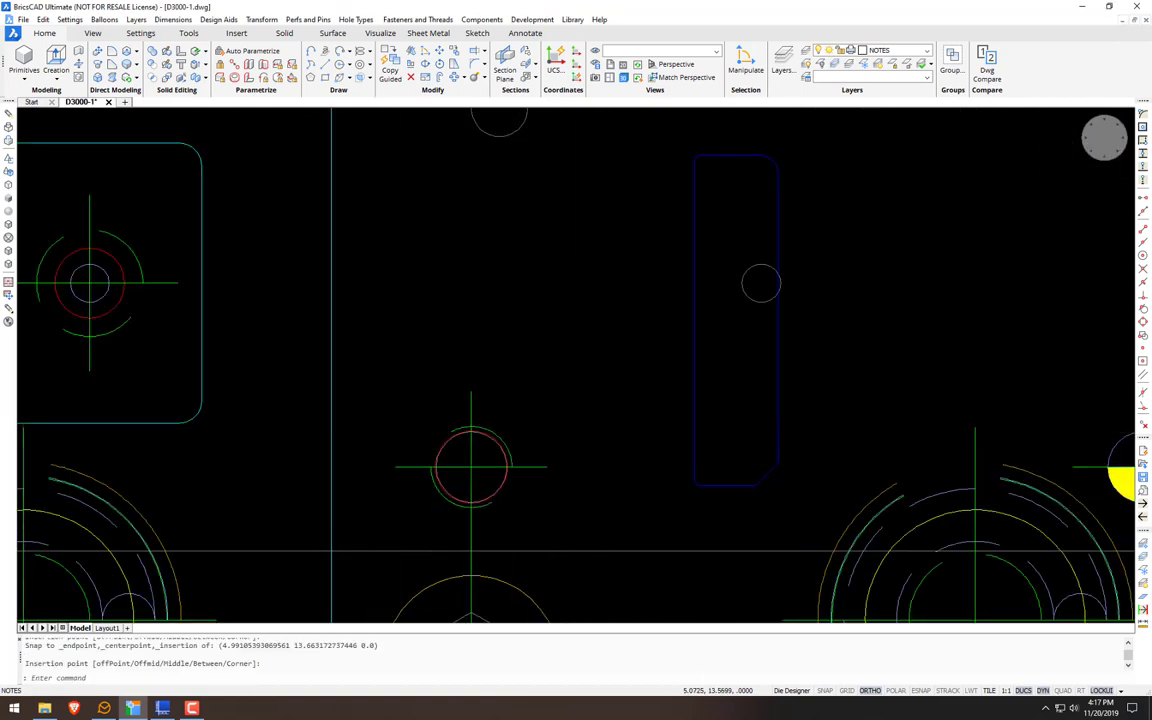
pyautogui.scroll(5, 509, 478)
pyautogui.scroll(-3, 515, 467)
pyautogui.scroll(-6, 520, 461)
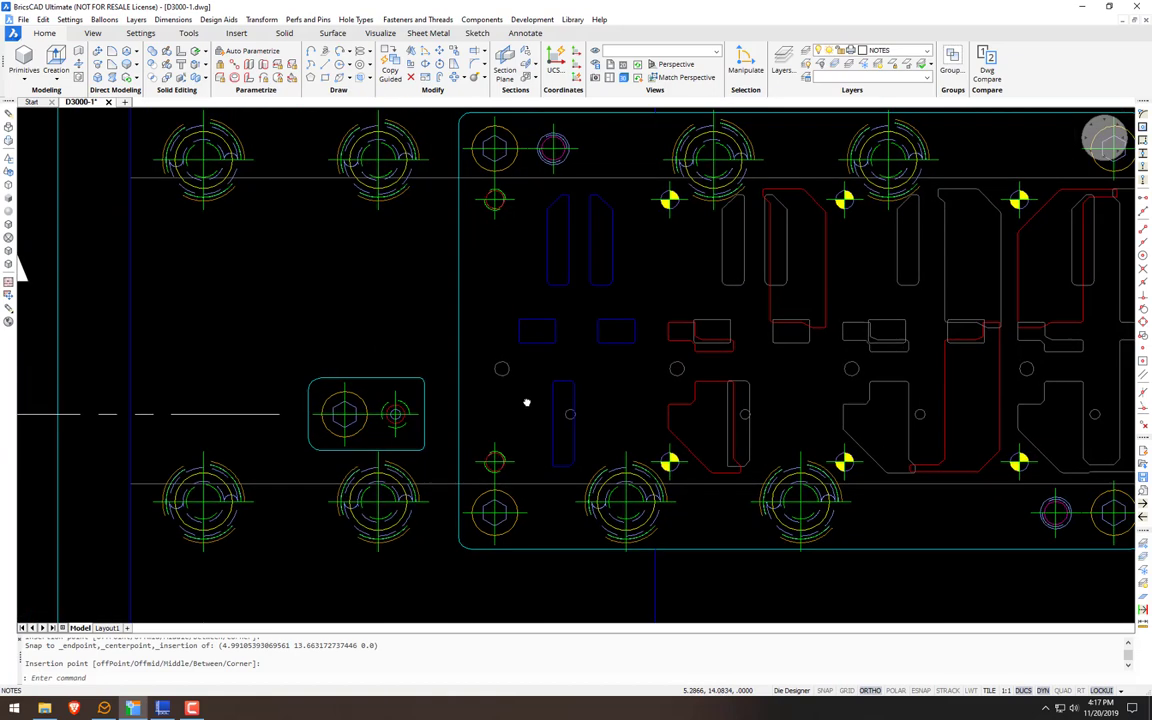
# Step: Start another taper relieved hole, take its diameter from the middle pierce hole, and add die clearance to bring it to .1032
pyautogui.press('Return')
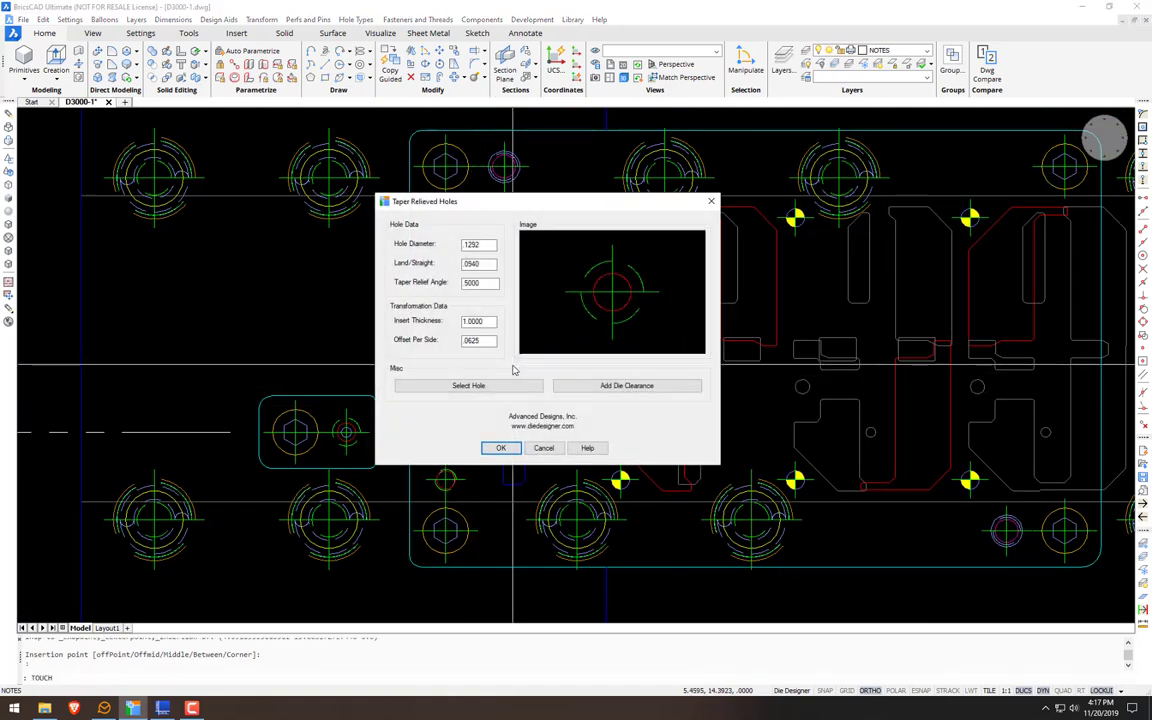
pyautogui.click(503, 445)
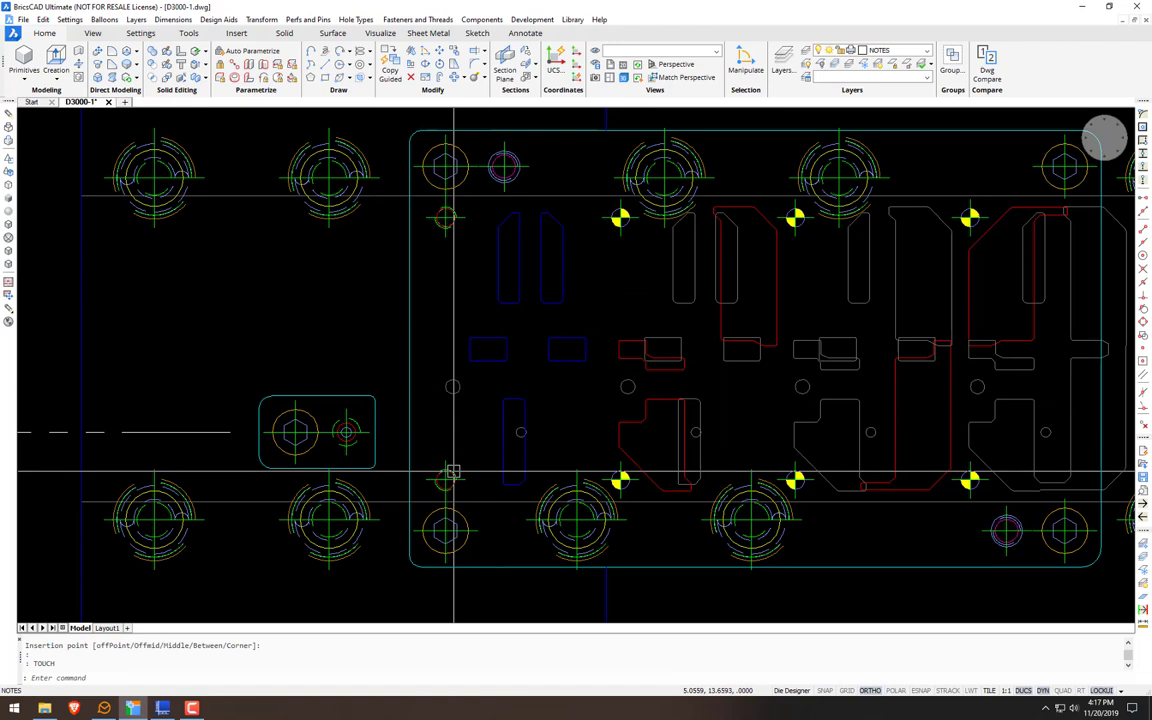
pyautogui.click(453, 471)
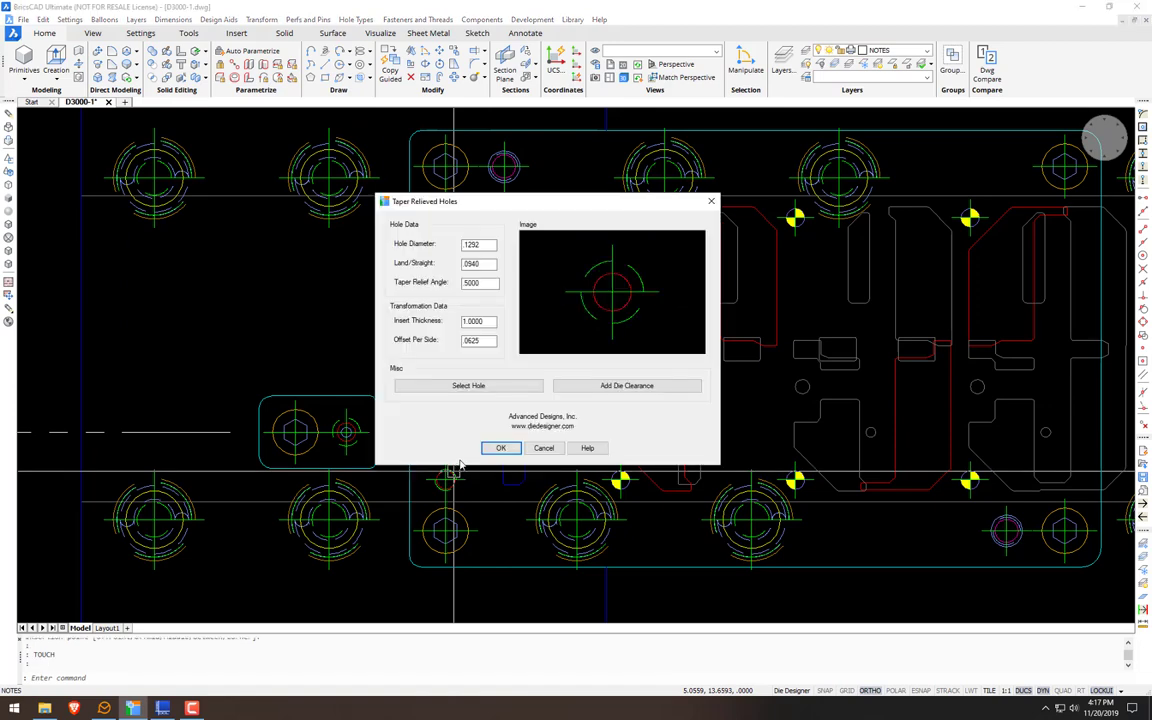
pyautogui.click(481, 389)
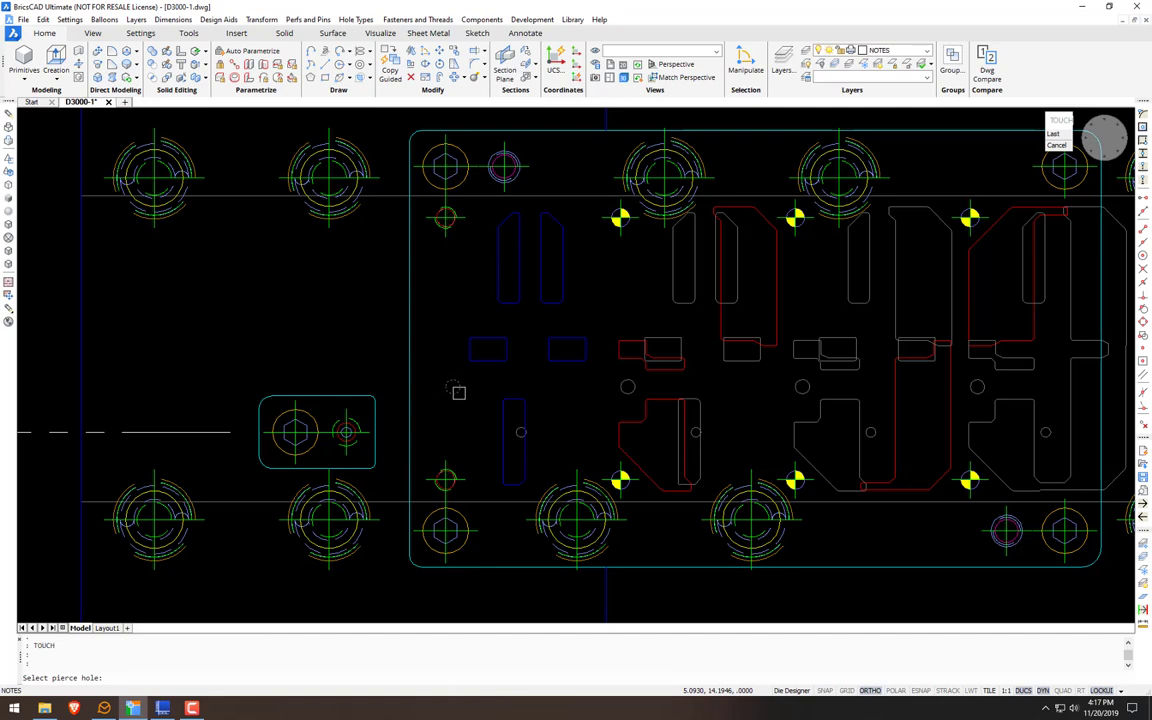
pyautogui.click(458, 392)
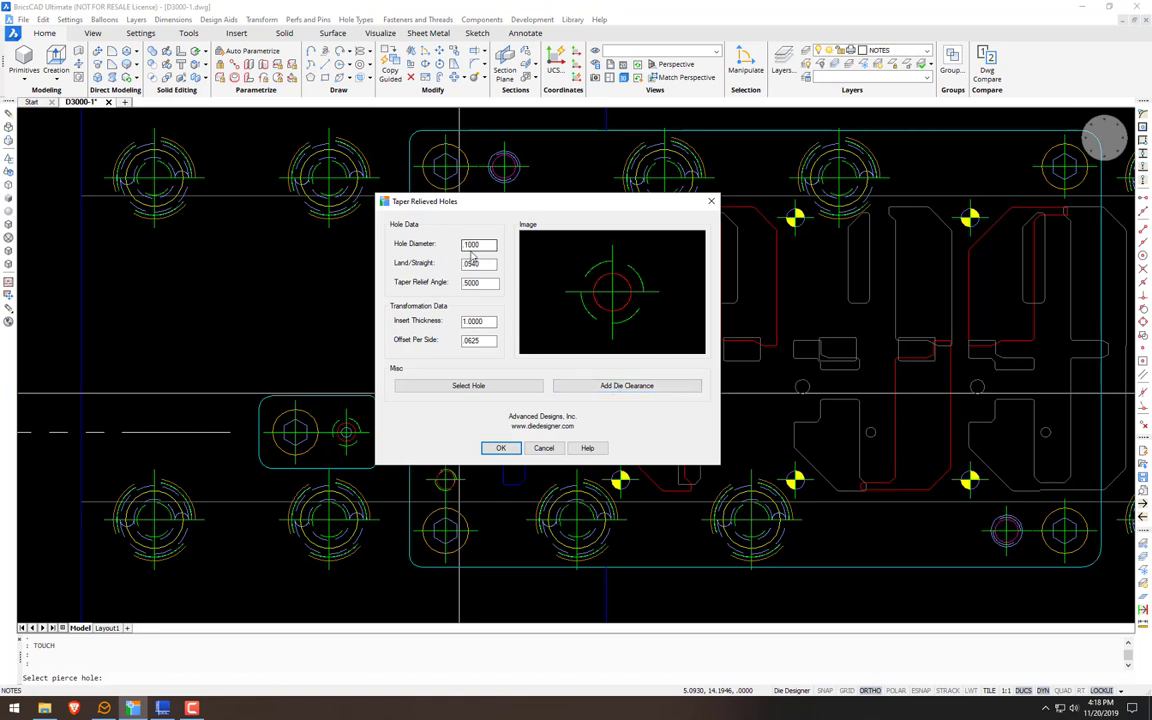
pyautogui.click(606, 385)
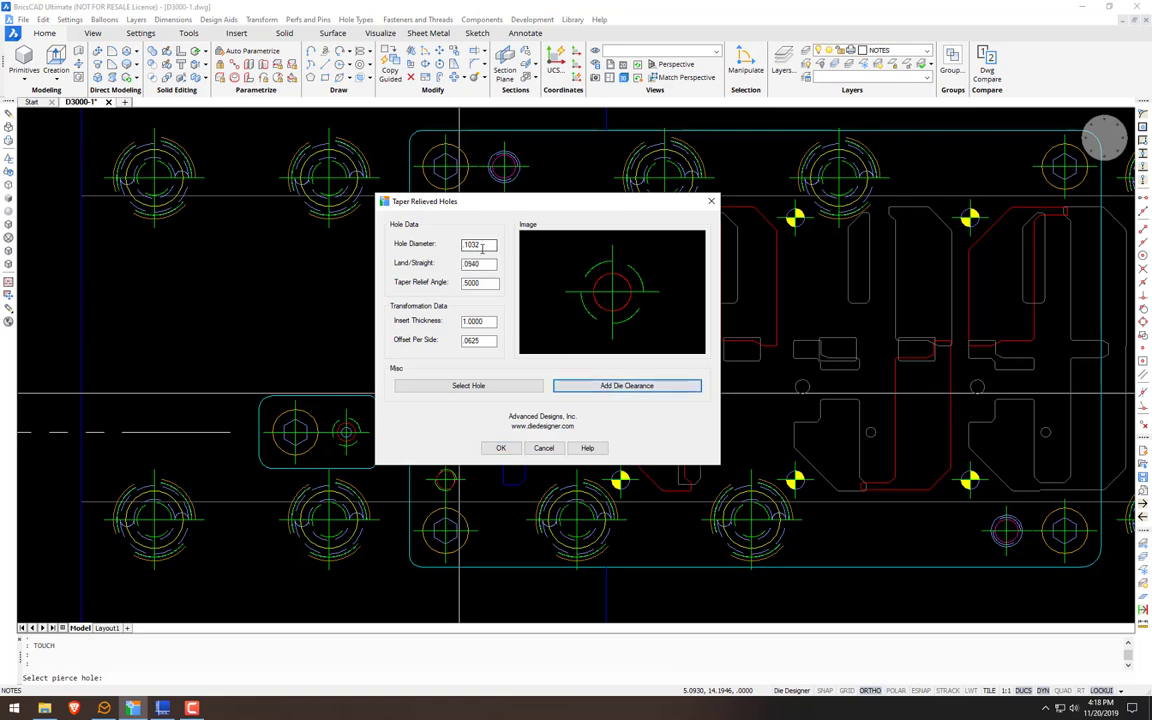
# Step: Accept the .1032 hole settings and place the taper relieved hole at the center of the middle pierce hole
pyautogui.click(503, 448)
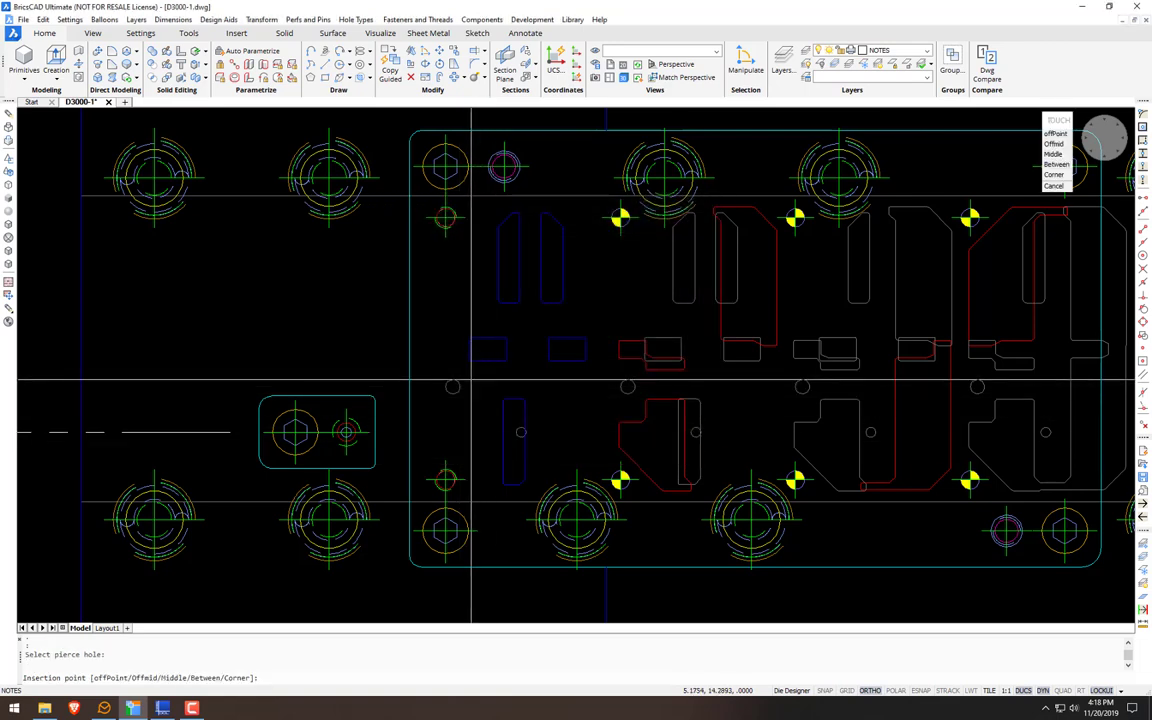
pyautogui.scroll(3, 466, 380)
pyautogui.click(434, 400)
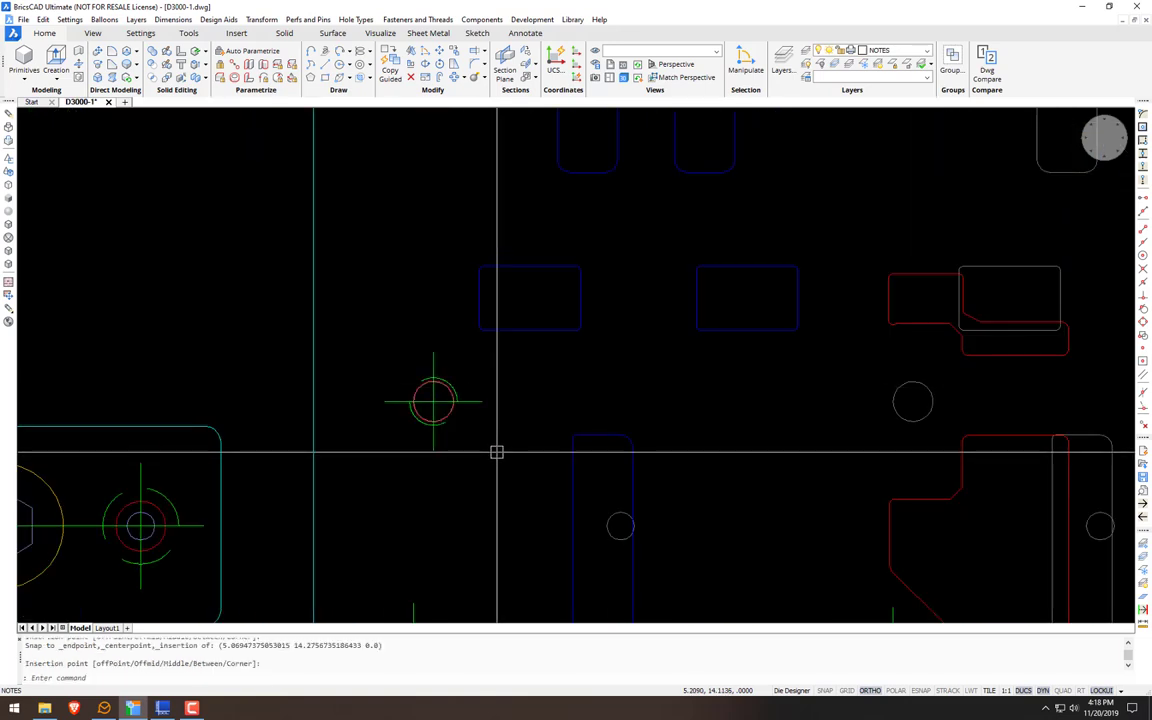
# Step: Save the D3000-1 drawing
pyautogui.scroll(-5, 420, 442)
pyautogui.moveTo(229, 437); pyautogui.dragTo(103, 406, button='middle')
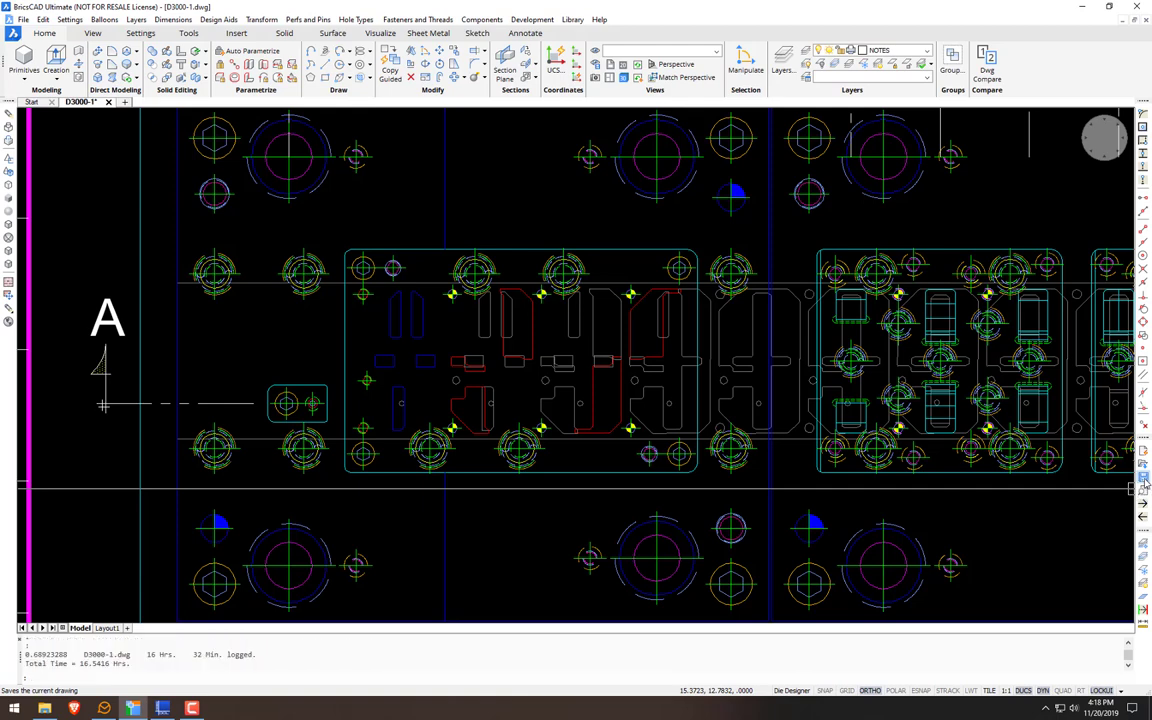
pyautogui.click(1143, 479)
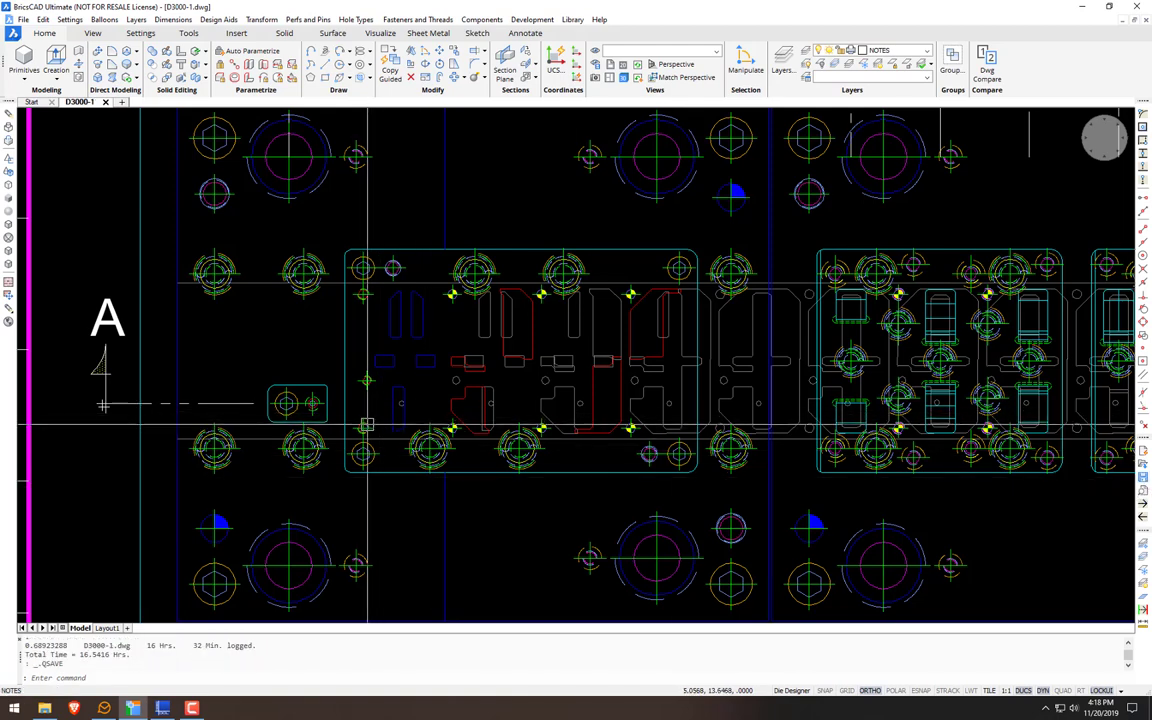
# Step: Freeze the layer of the gray strip layout outlines running through the die inserts
pyautogui.scroll(-1, 367, 423)
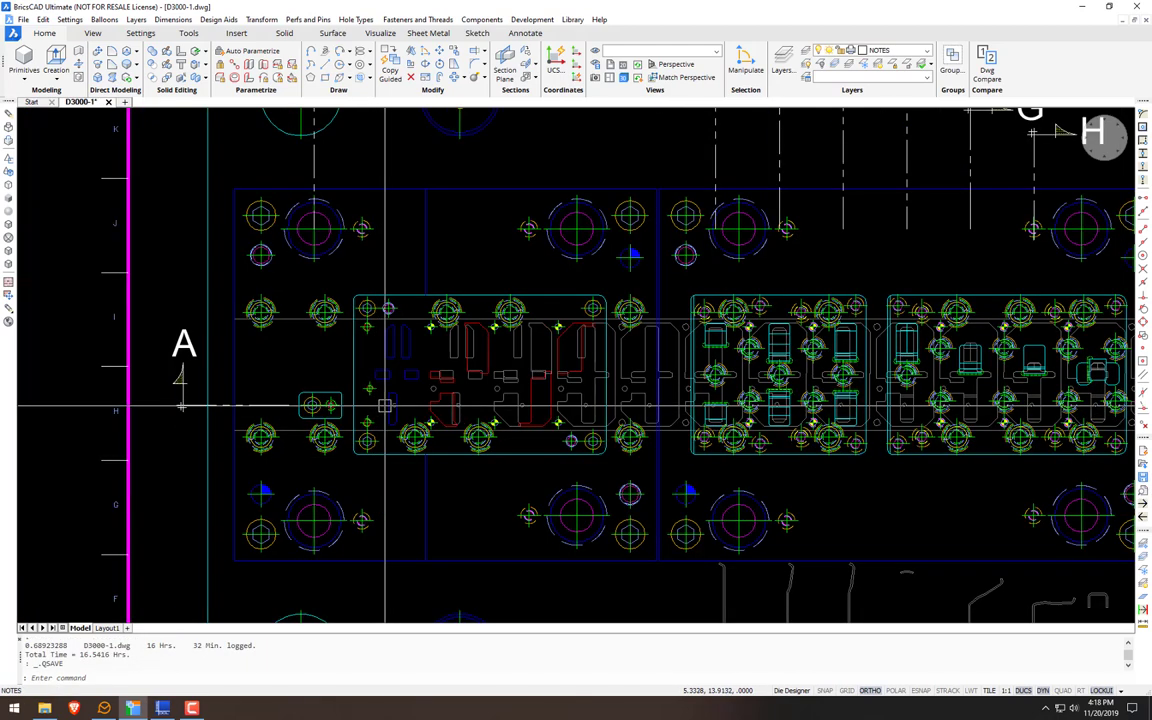
pyautogui.scroll(1, 440, 380)
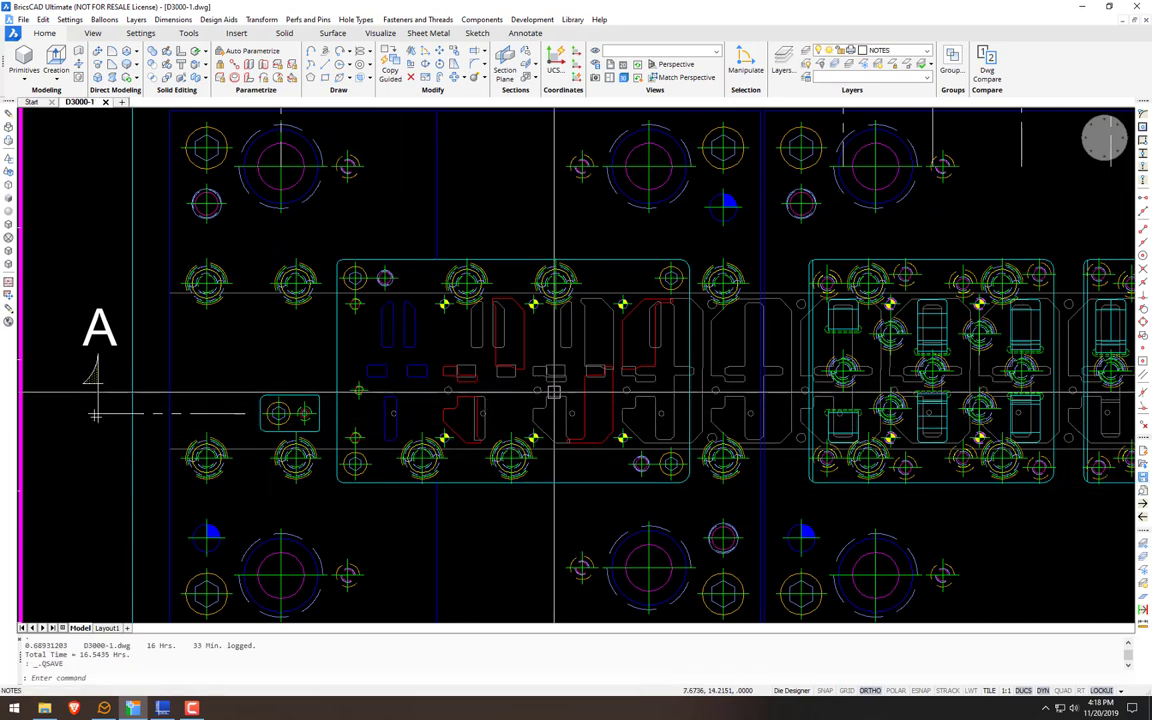
pyautogui.press('f')
pyautogui.press('Return')
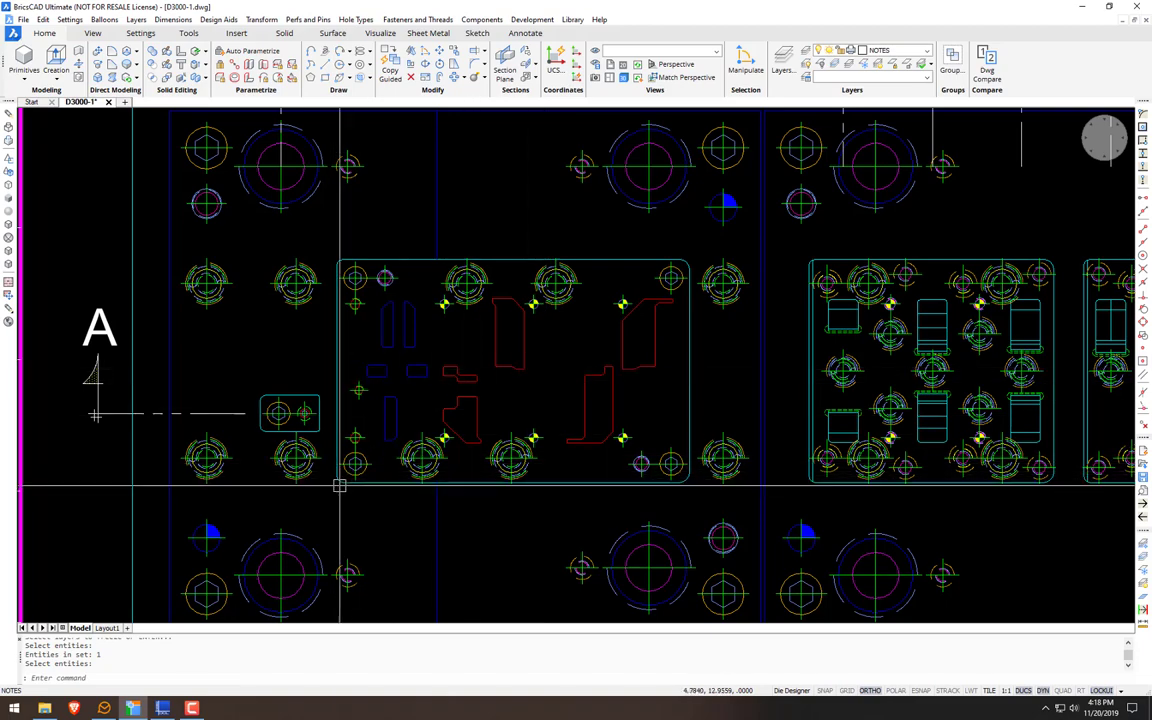
# Step: Copy the complete leftmost die block, including its insert and hardware, horizontally to the empty area beyond the drawing border
pyautogui.scroll(-2, 340, 475)
pyautogui.write('v')
pyautogui.press('Return')
pyautogui.scroll(1, 529, 188)
pyautogui.moveTo(529, 188); pyautogui.dragTo(446, 357, button='middle')
pyautogui.scroll(3, 446, 357)
pyautogui.scroll(4, 350, 315)
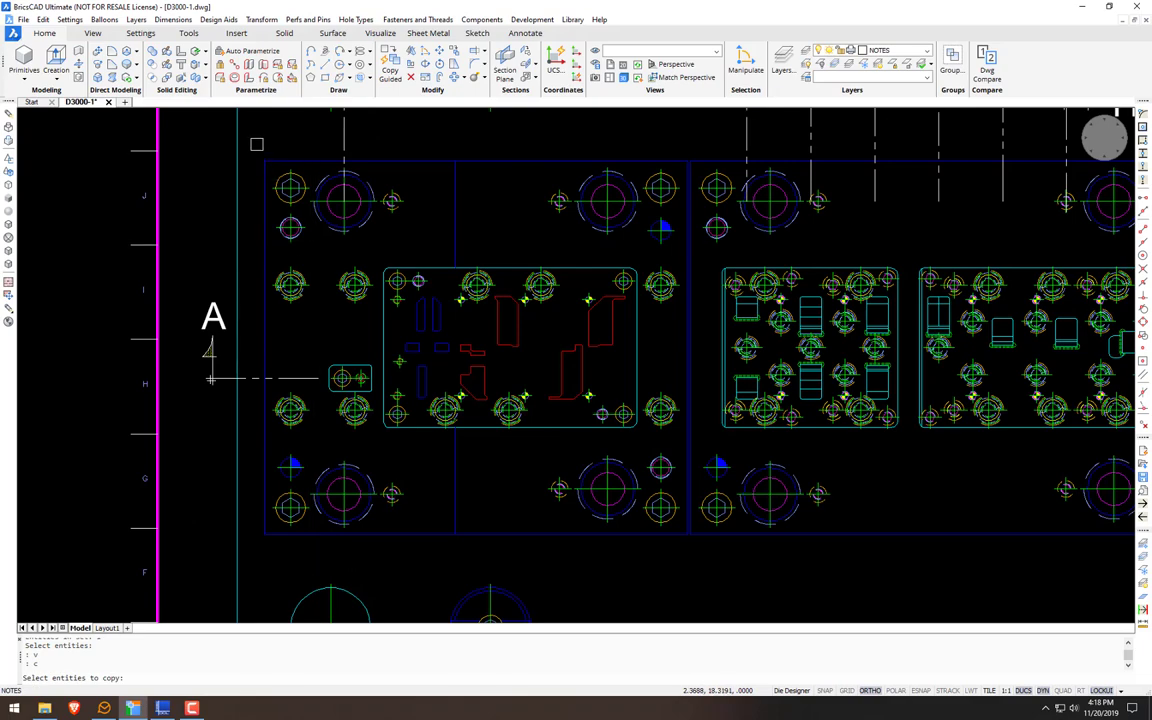
pyautogui.click(690, 560)
pyautogui.press('Return')
pyautogui.click(528, 426)
pyautogui.scroll(-4, 687, 414)
pyautogui.moveTo(820, 414); pyautogui.dragTo(539, 420, button='middle')
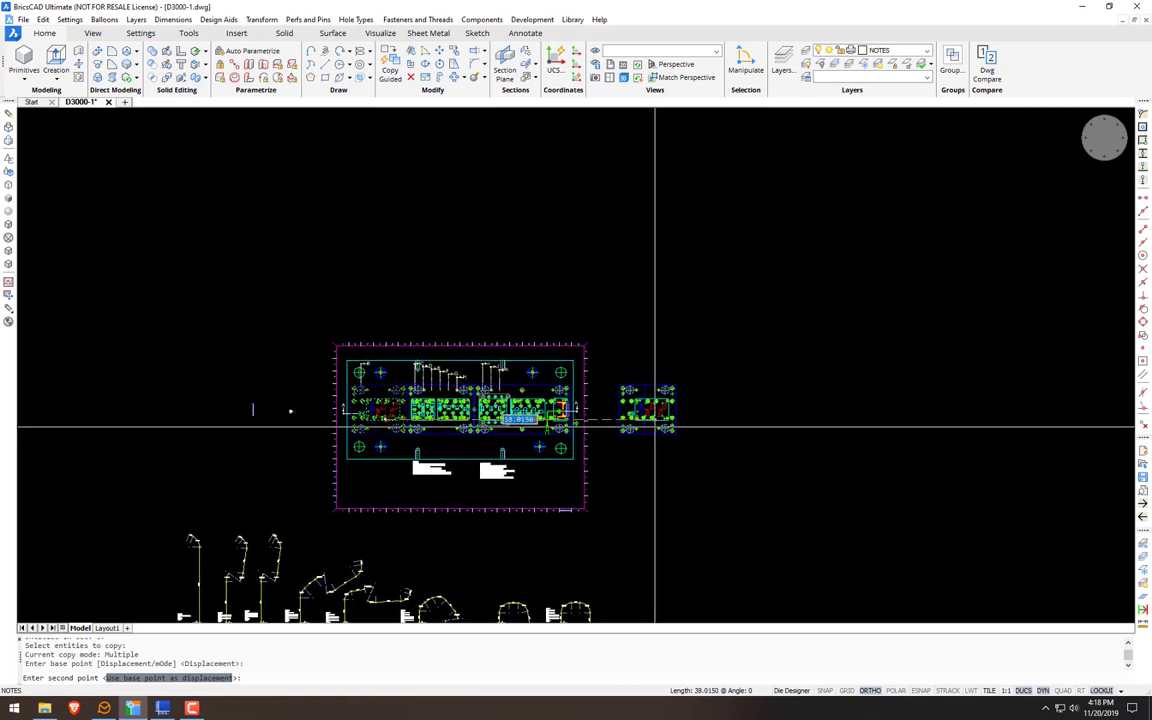
pyautogui.press('Return')
# Step: Thaw all layers of the drawing
pyautogui.scroll(6, 650, 422)
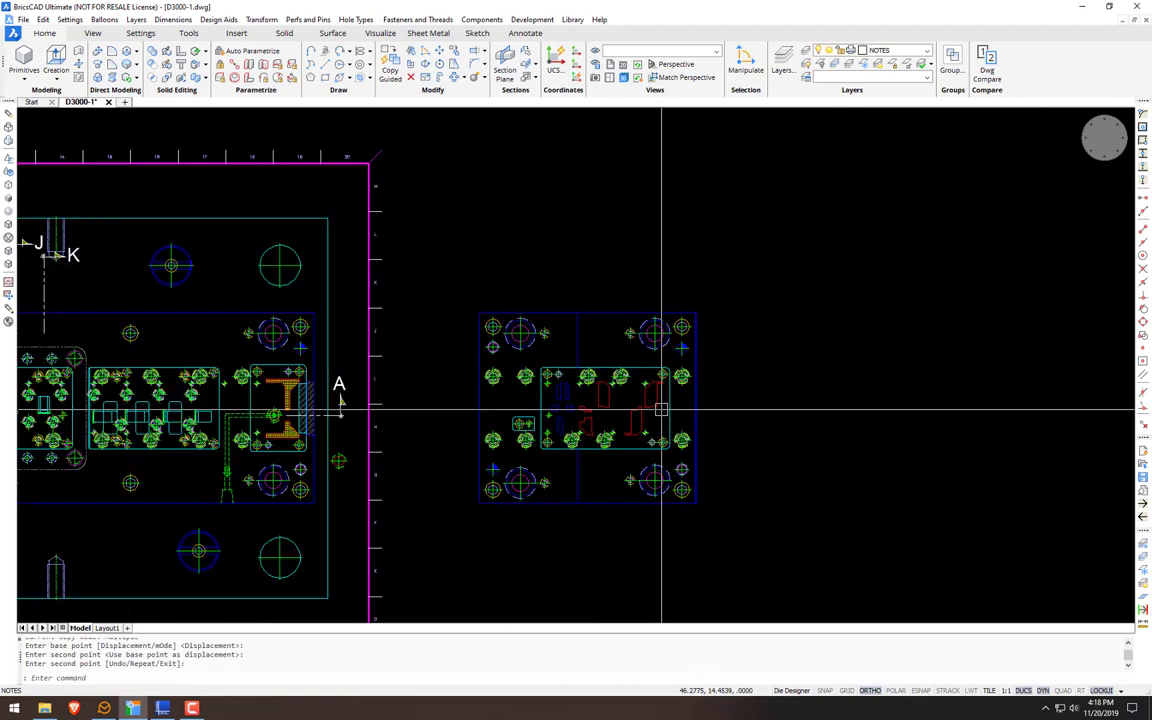
pyautogui.press('Escape')
pyautogui.press('Escape')
pyautogui.scroll(-4, 672, 420)
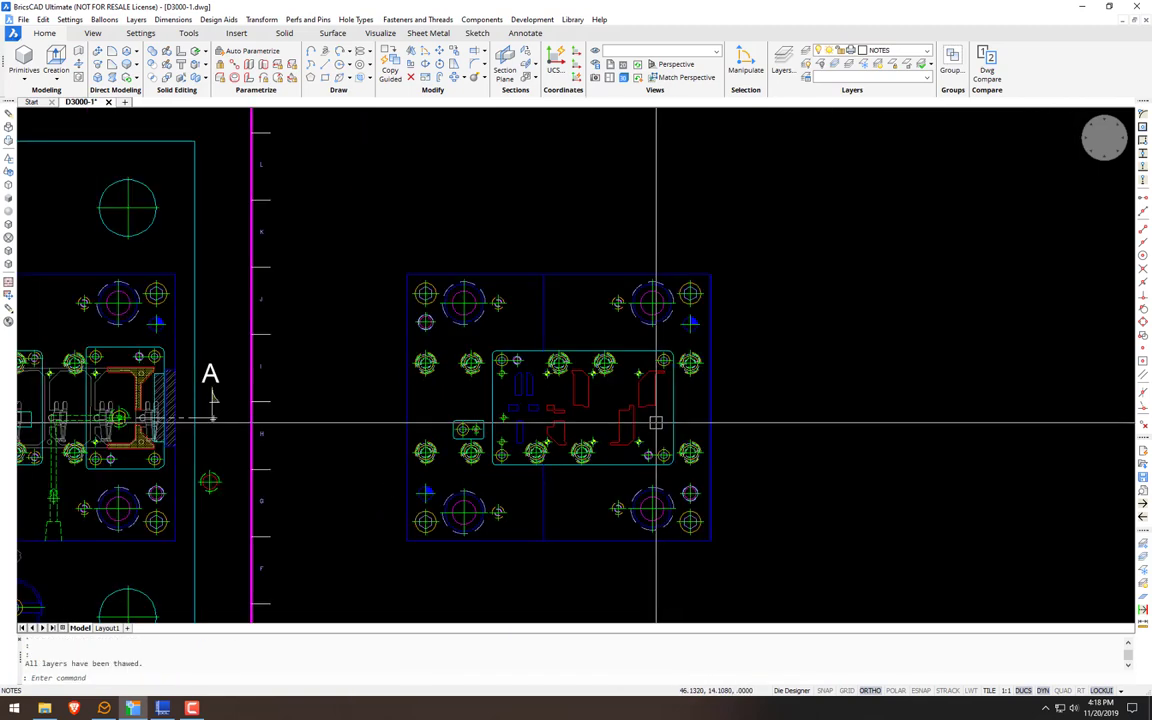
# Step: Copy the die insert with its internal details horizontally out of the copied die block, and erase one unneeded entity
pyautogui.scroll(2, 590, 419)
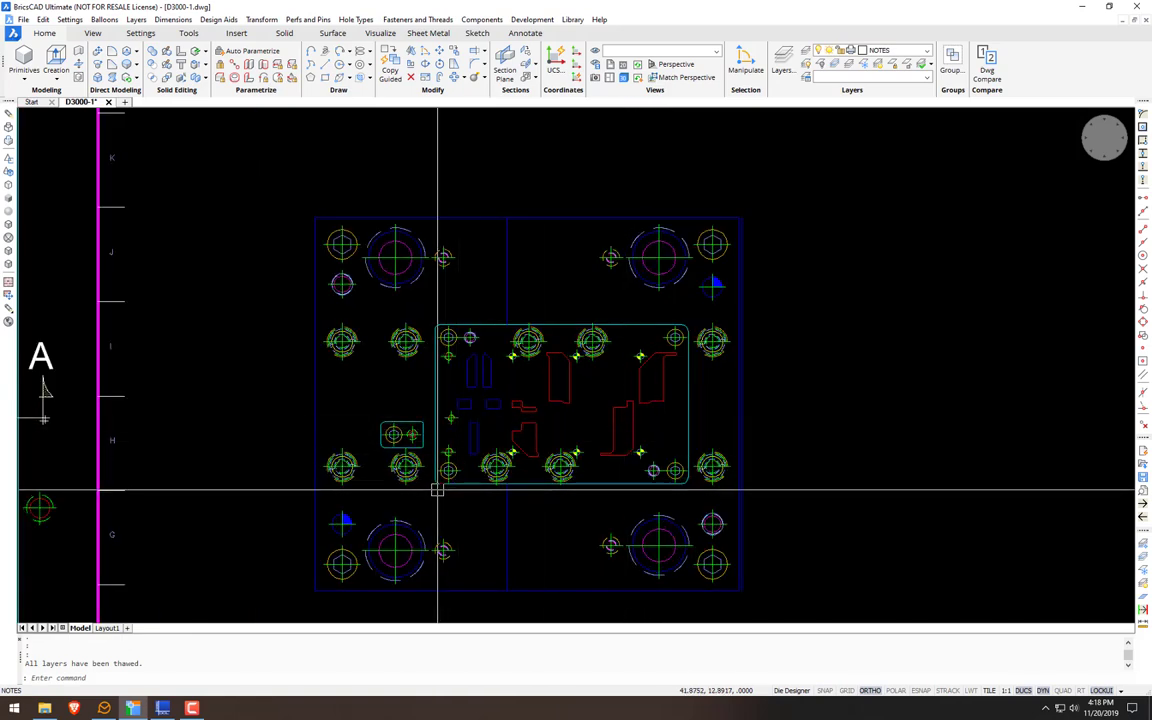
pyautogui.write('c')
pyautogui.press('Return')
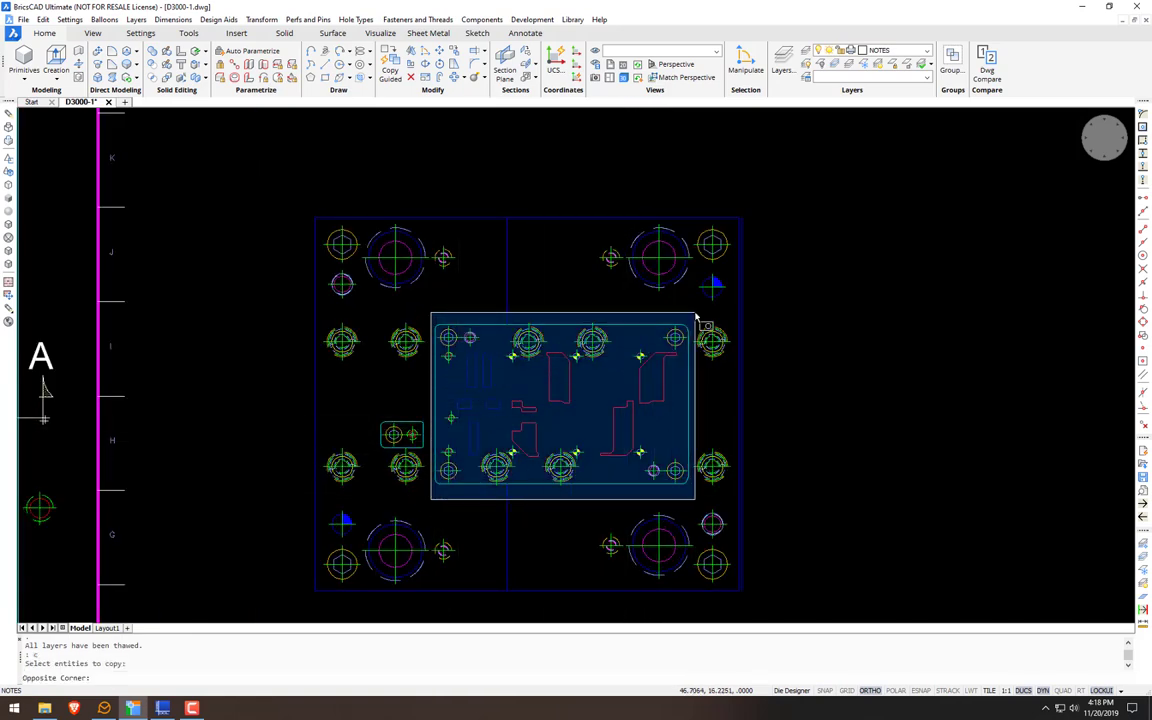
pyautogui.click(694, 316)
pyautogui.press('Return')
pyautogui.click(547, 395)
pyautogui.moveTo(885, 398); pyautogui.dragTo(674, 398, button='middle')
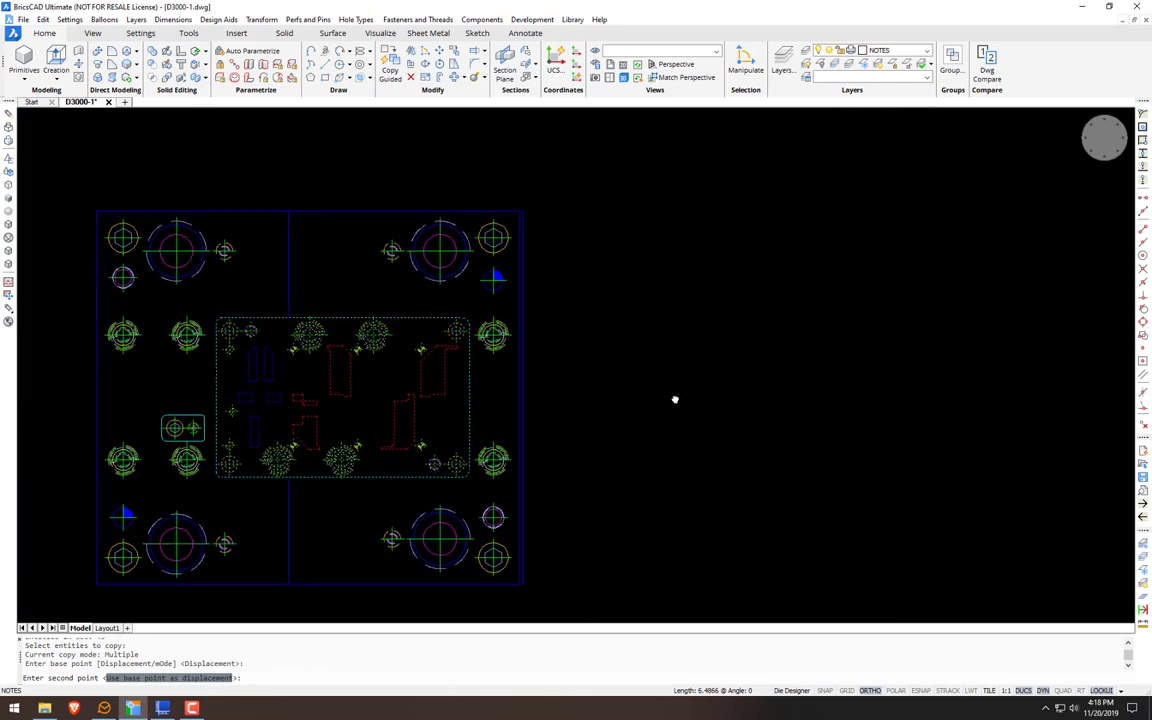
pyautogui.click(806, 390)
pyautogui.press('Return')
pyautogui.write('e')
pyautogui.press('Return')
pyautogui.press('Return')
# Step: Transform the four #10-32 corner screws of the separated die insert to counterbores with a counterbore depth of .5
pyautogui.moveTo(653, 445); pyautogui.dragTo(370, 416, button='middle')
pyautogui.scroll(3, 540, 313)
pyautogui.moveTo(723, 303); pyautogui.dragTo(719, 265, button='middle')
pyautogui.click(741, 254)
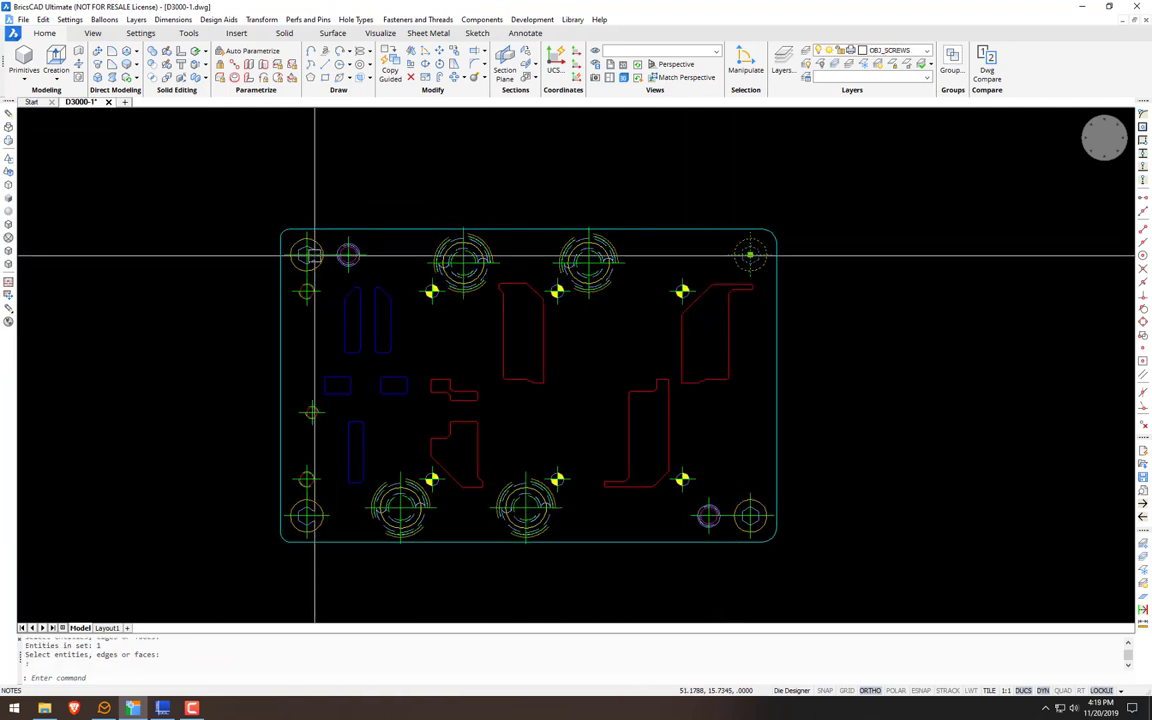
pyautogui.click(259, 20)
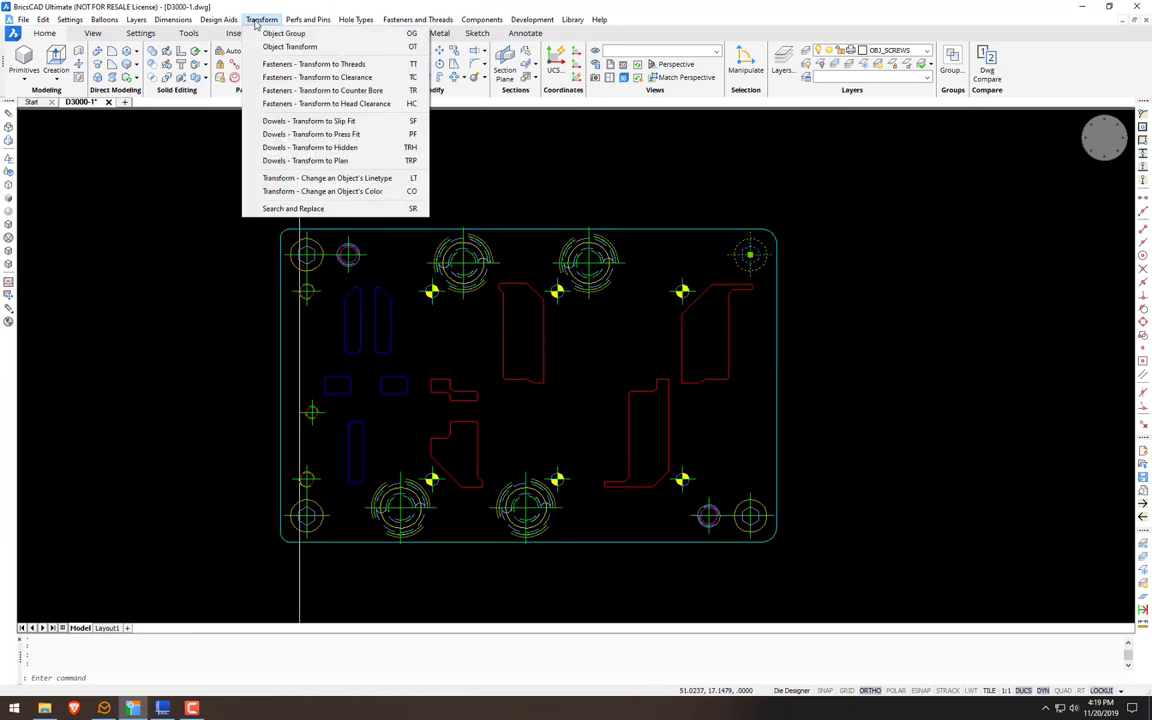
pyautogui.click(294, 91)
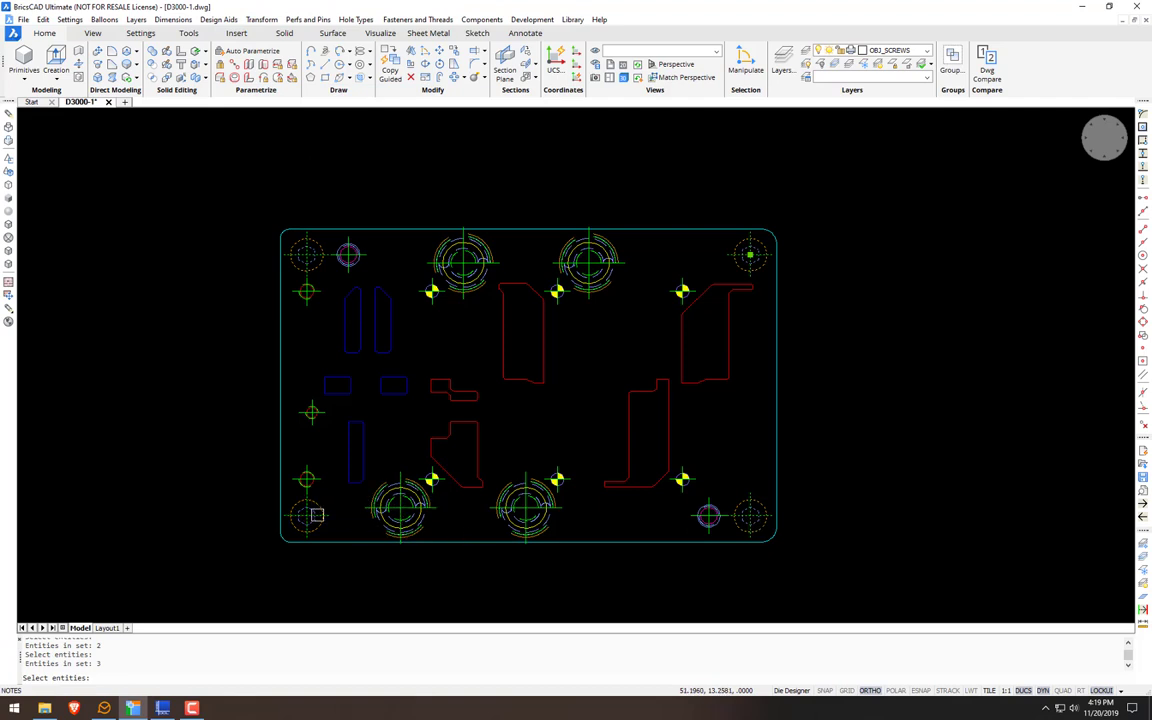
pyautogui.press('Return')
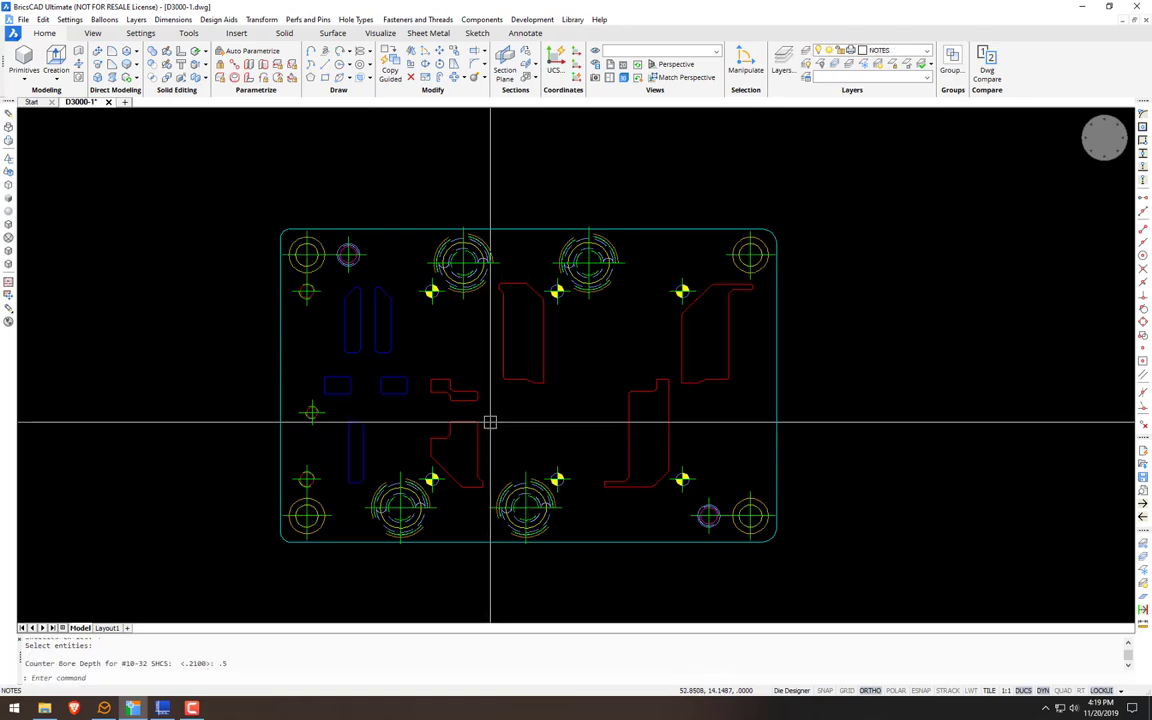
pyautogui.scroll(5, 474, 242)
pyautogui.scroll(2, 474, 242)
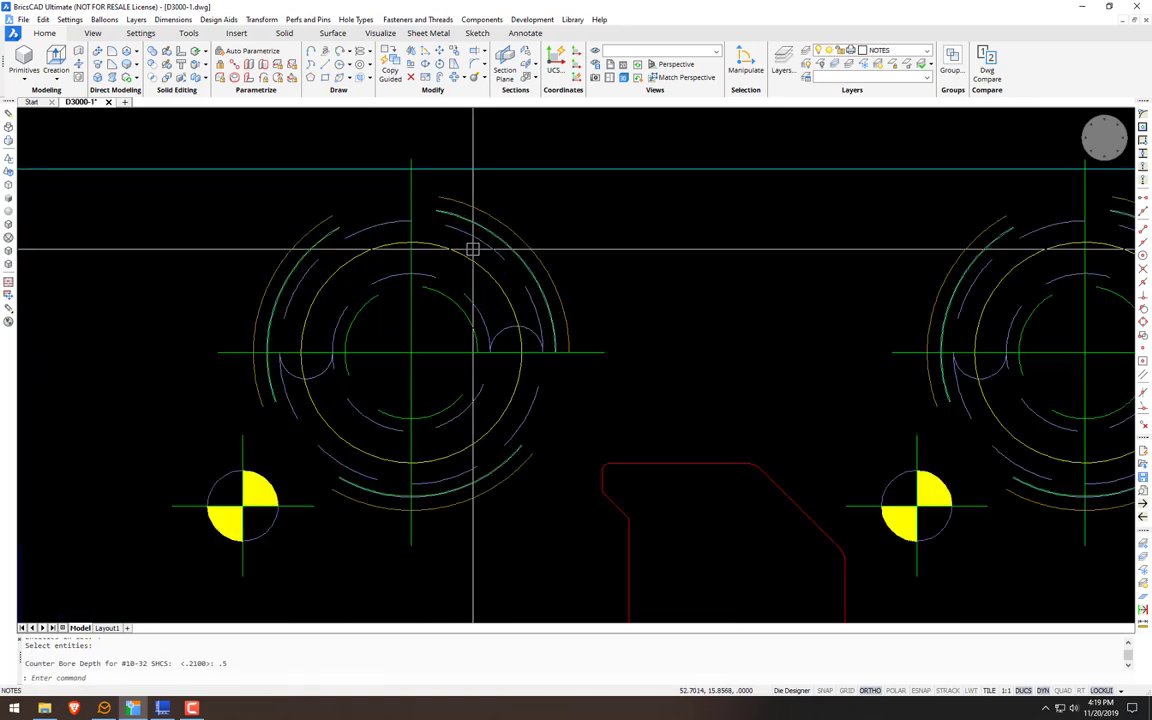
# Step: Copy the hole symbol with its center lines from the upper-left stacked hole location vertically to the empty area above the die insert
pyautogui.click(462, 258)
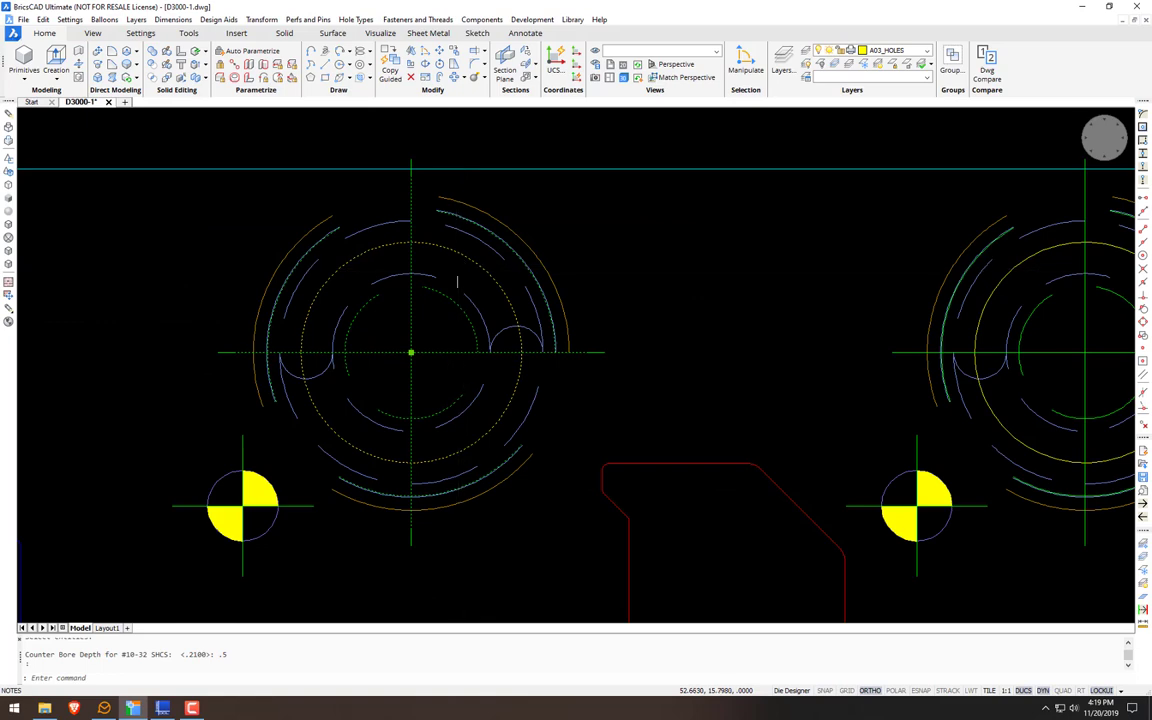
pyautogui.click(468, 297)
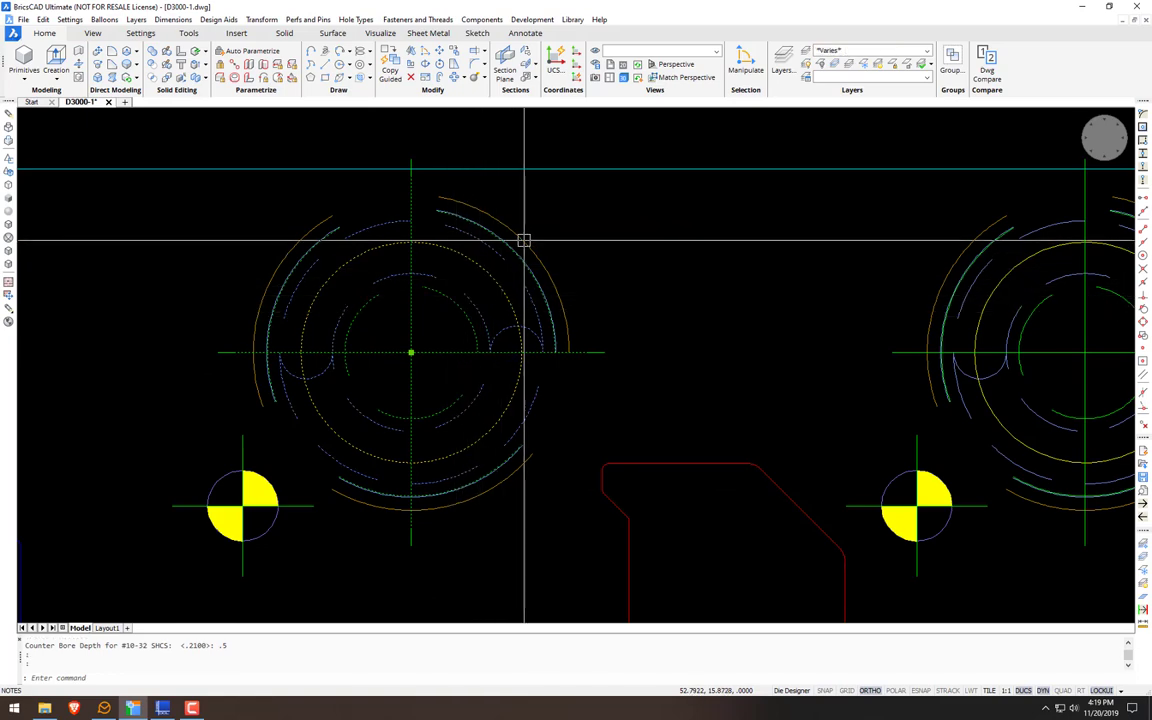
pyautogui.click(543, 281)
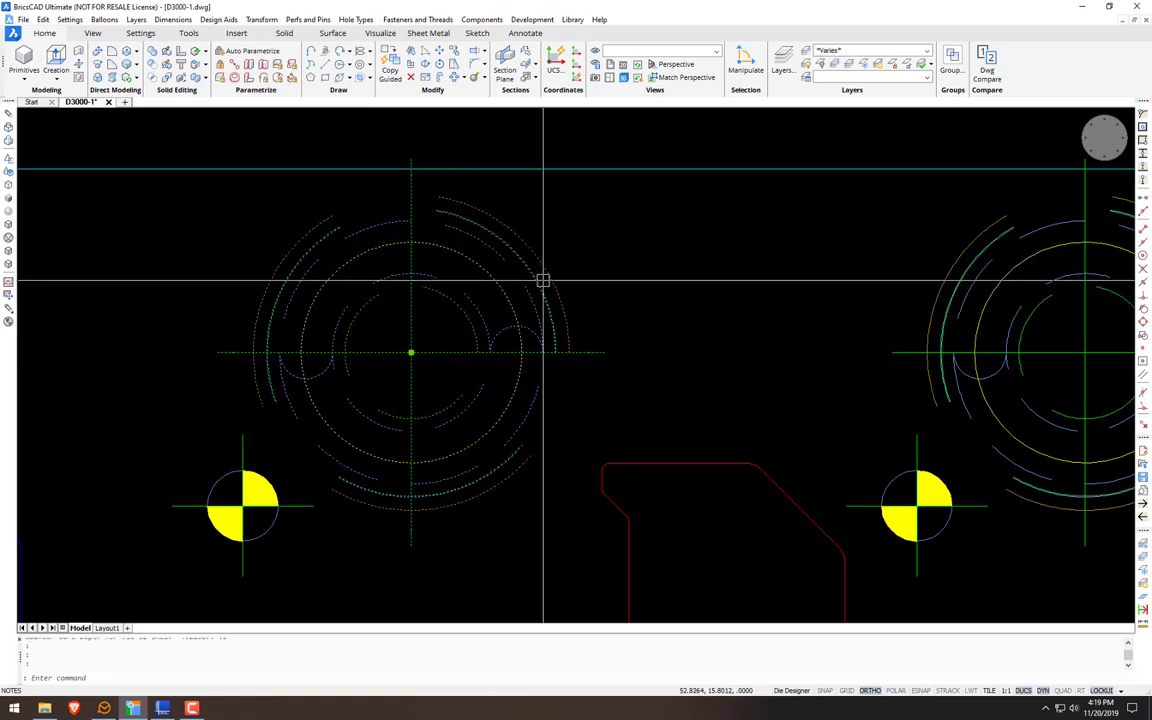
pyautogui.scroll(-3, 543, 281)
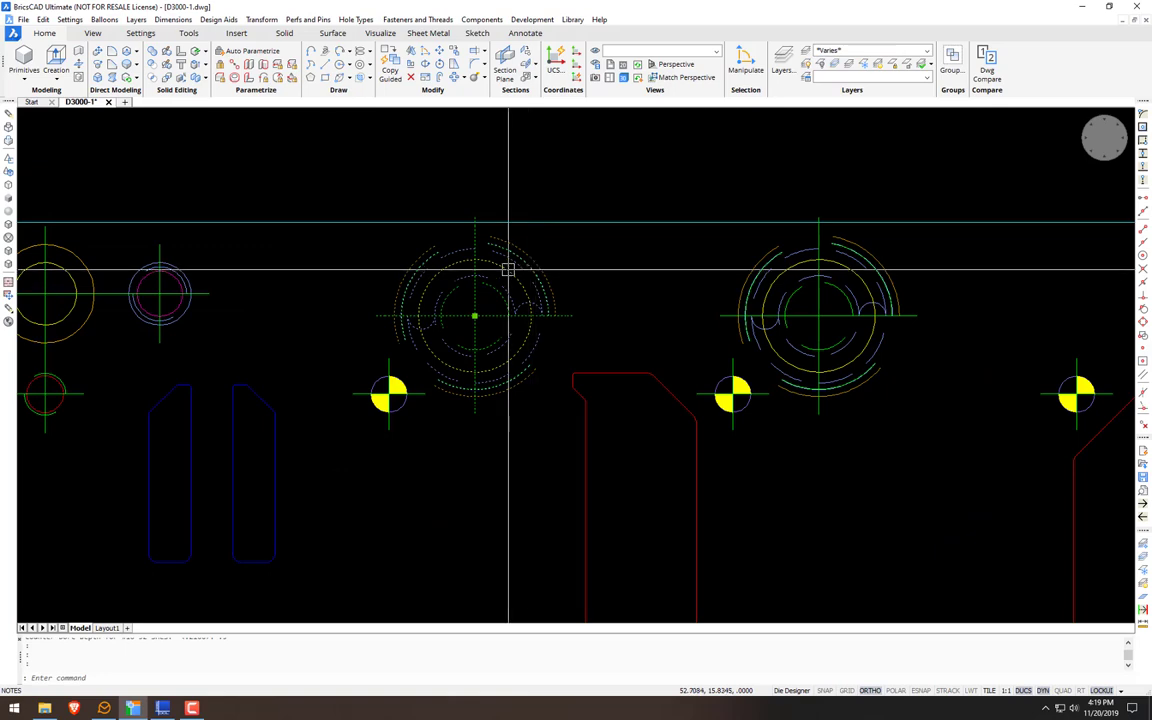
pyautogui.hotkey('ctrl', 'c')
pyautogui.press('space')
pyautogui.click(507, 267)
pyautogui.press('space')
pyautogui.click(521, 306)
pyautogui.scroll(-3, 522, 252)
pyautogui.moveTo(529, 268); pyautogui.dragTo(508, 408, button='middle')
pyautogui.click(504, 286)
pyautogui.press('space')
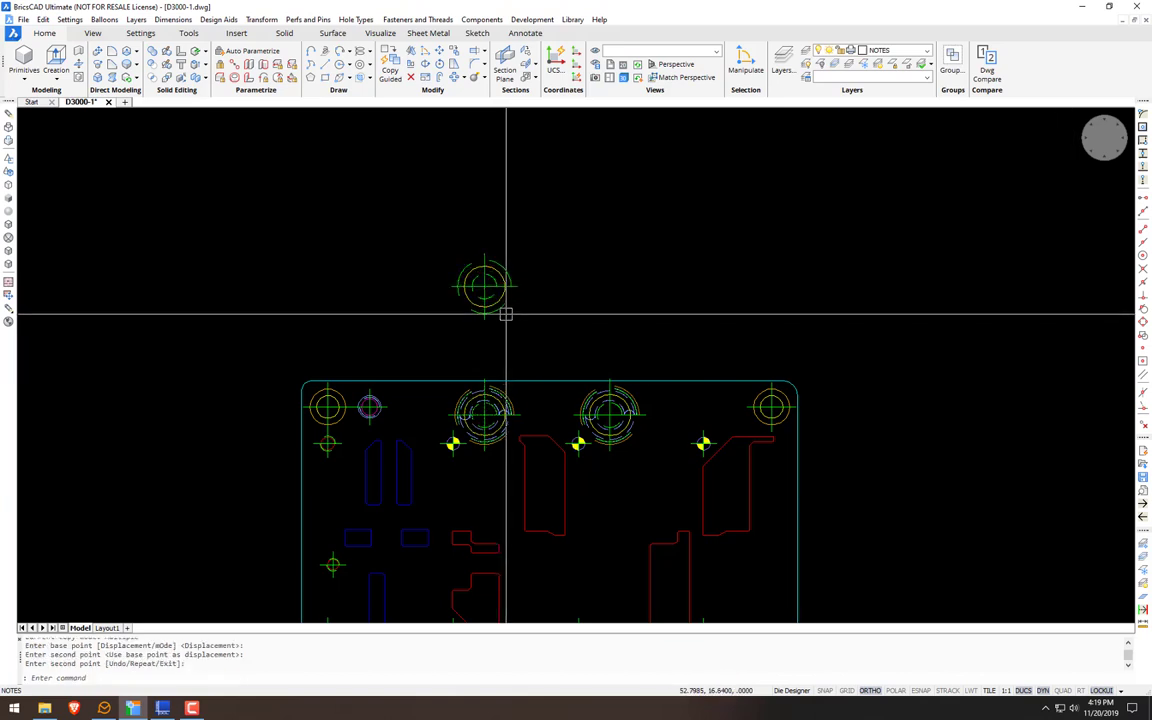
# Step: Apply the object transform to the copied hole symbol to reduce it to a plain circle with center lines
pyautogui.scroll(2, 499, 296)
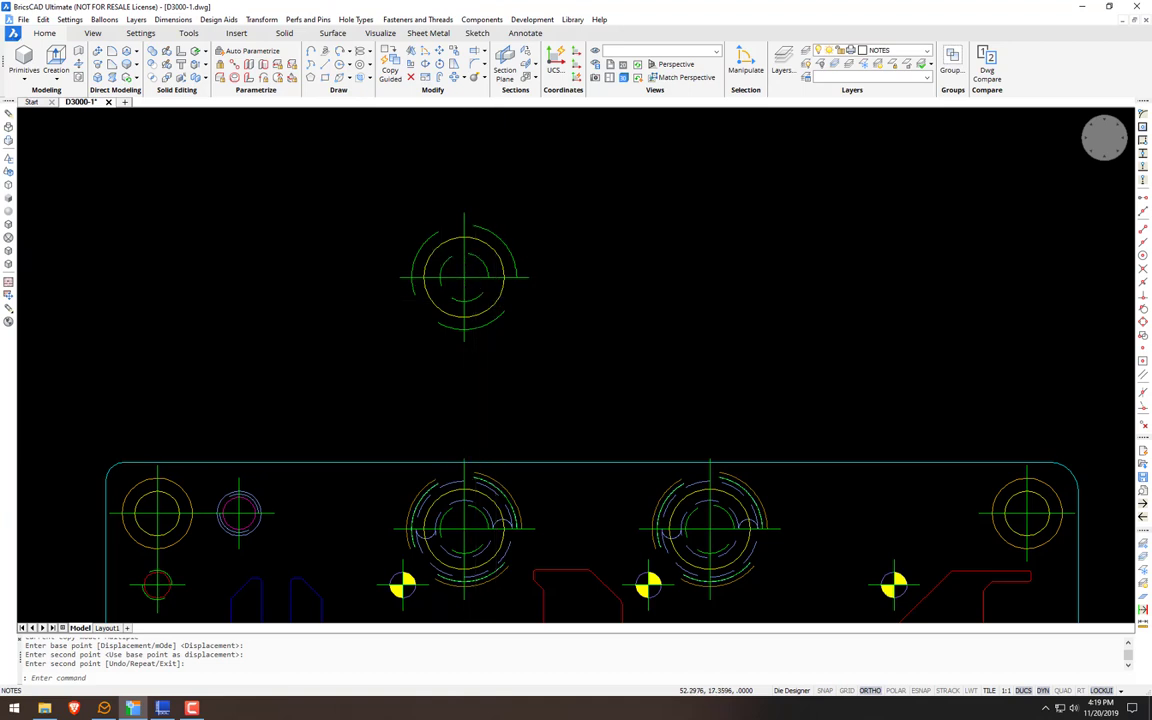
pyautogui.click(262, 19)
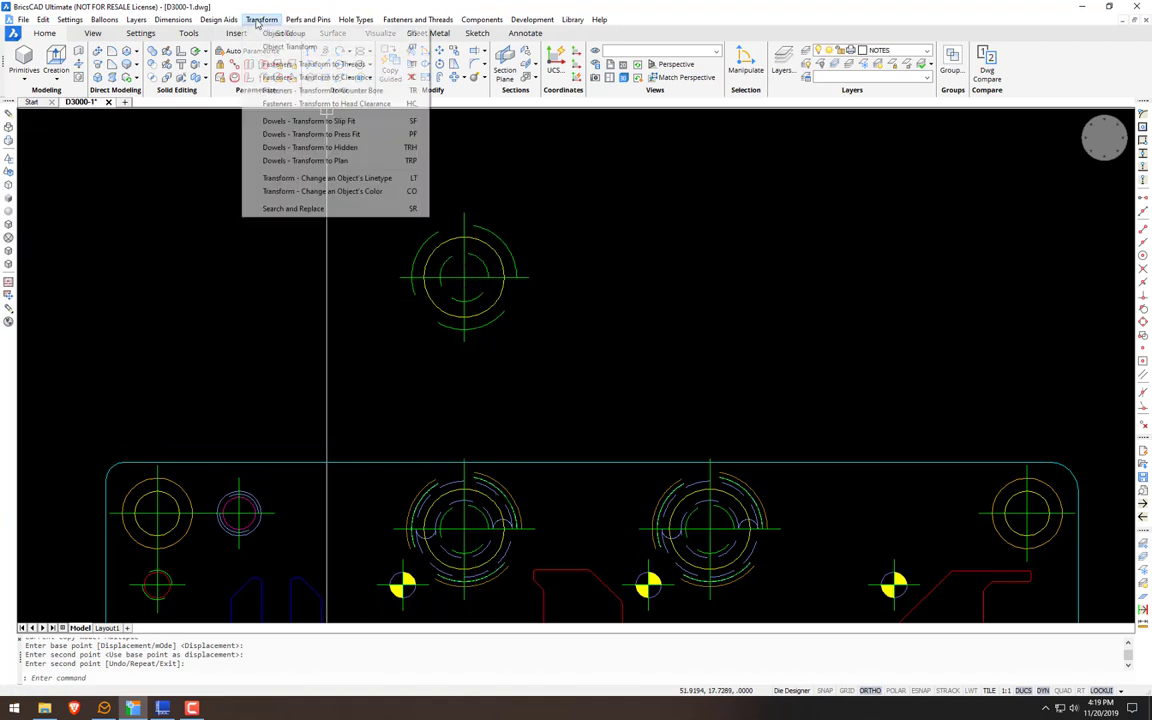
pyautogui.click(287, 47)
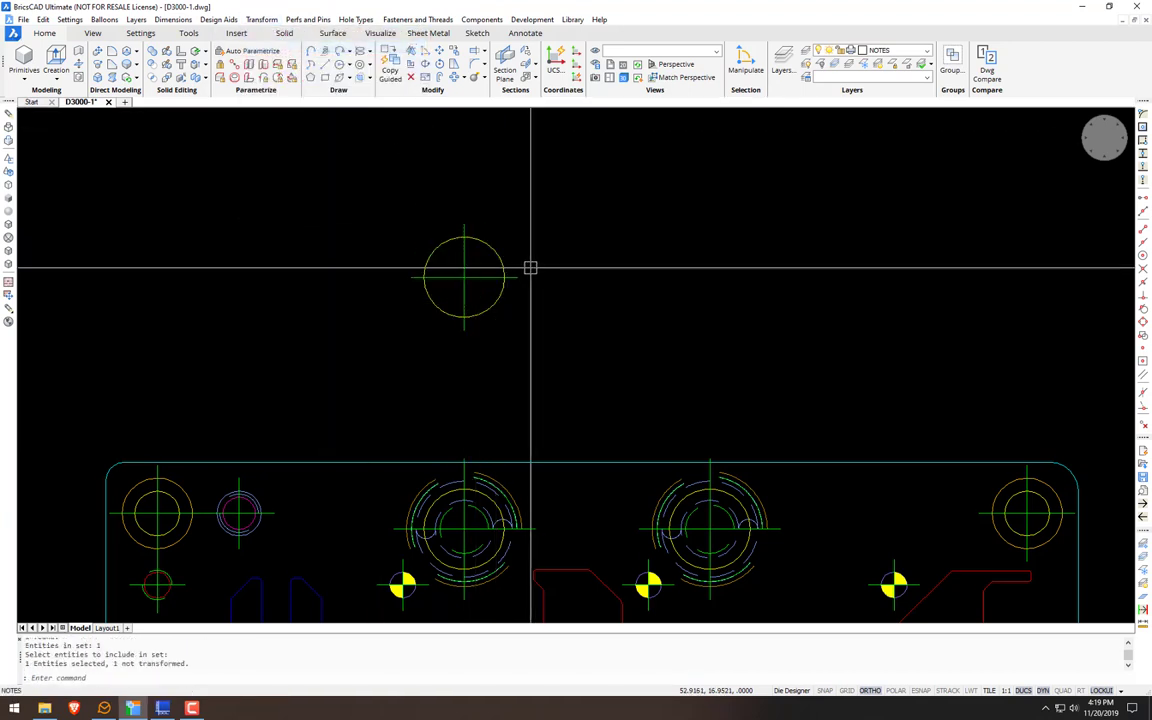
# Step: Search and replace the four large stacked hole groups in the separated die insert with the plain circle symbol
pyautogui.scroll(-2, 511, 256)
pyautogui.moveTo(496, 257); pyautogui.dragTo(479, 207, button='middle')
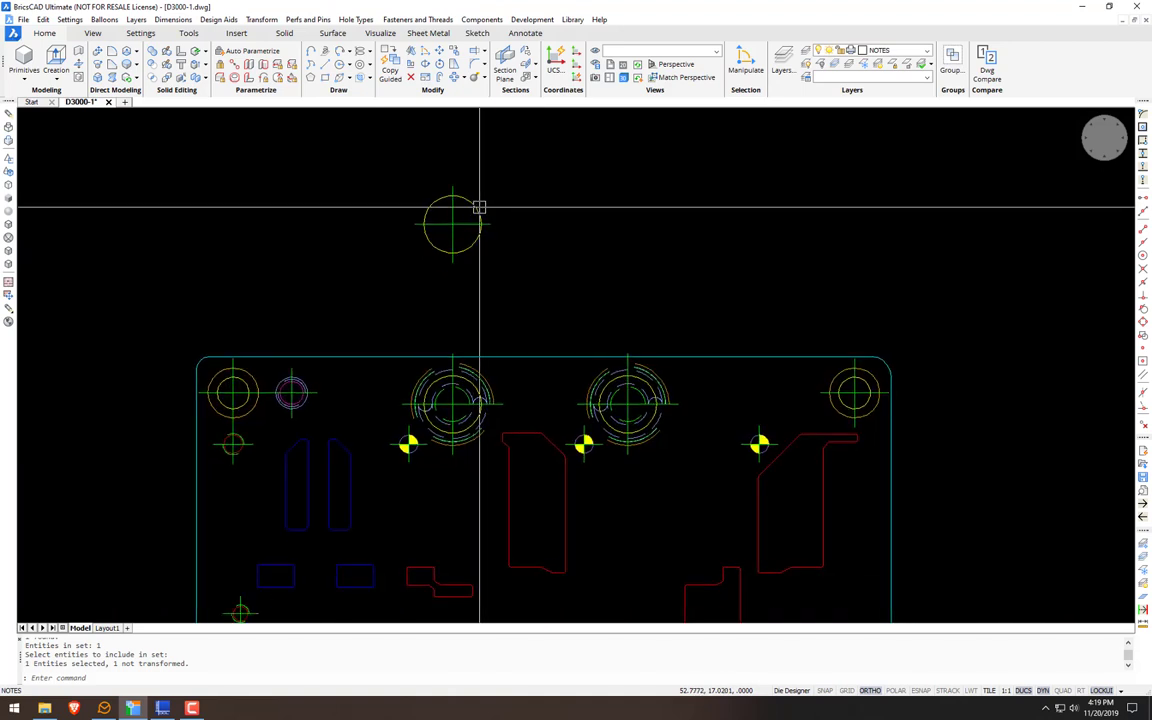
pyautogui.click(262, 20)
pyautogui.click(309, 209)
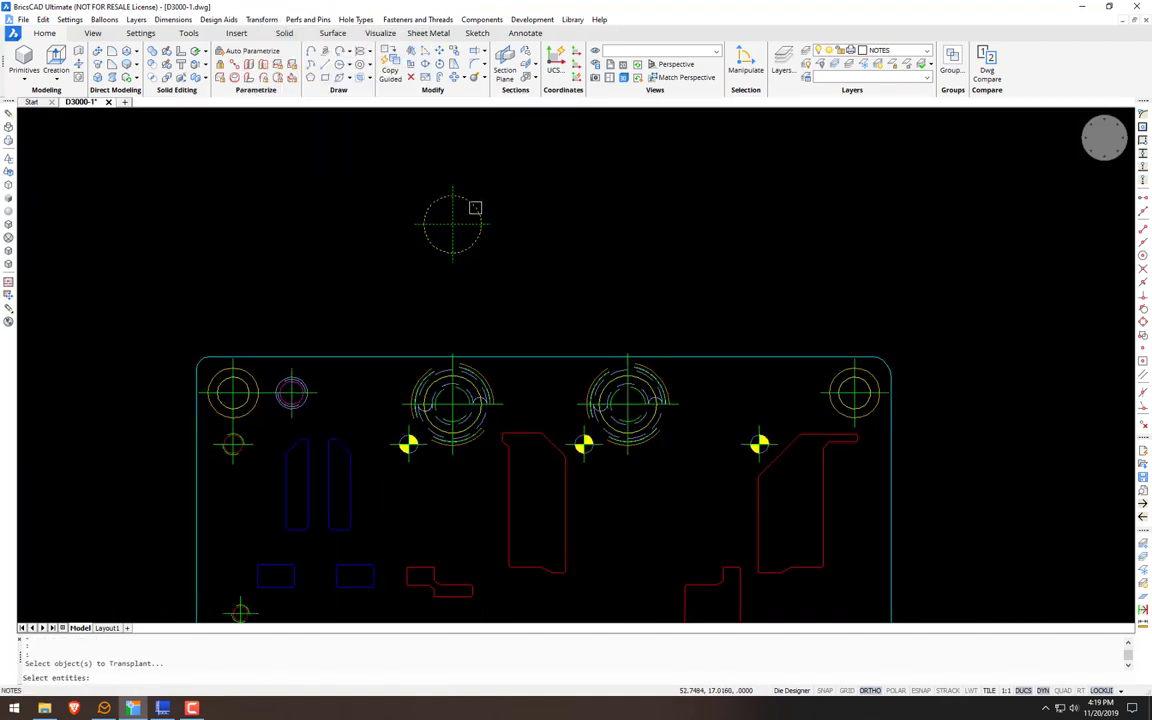
pyautogui.click(475, 208)
pyautogui.rightClick(475, 208)
pyautogui.click(476, 207)
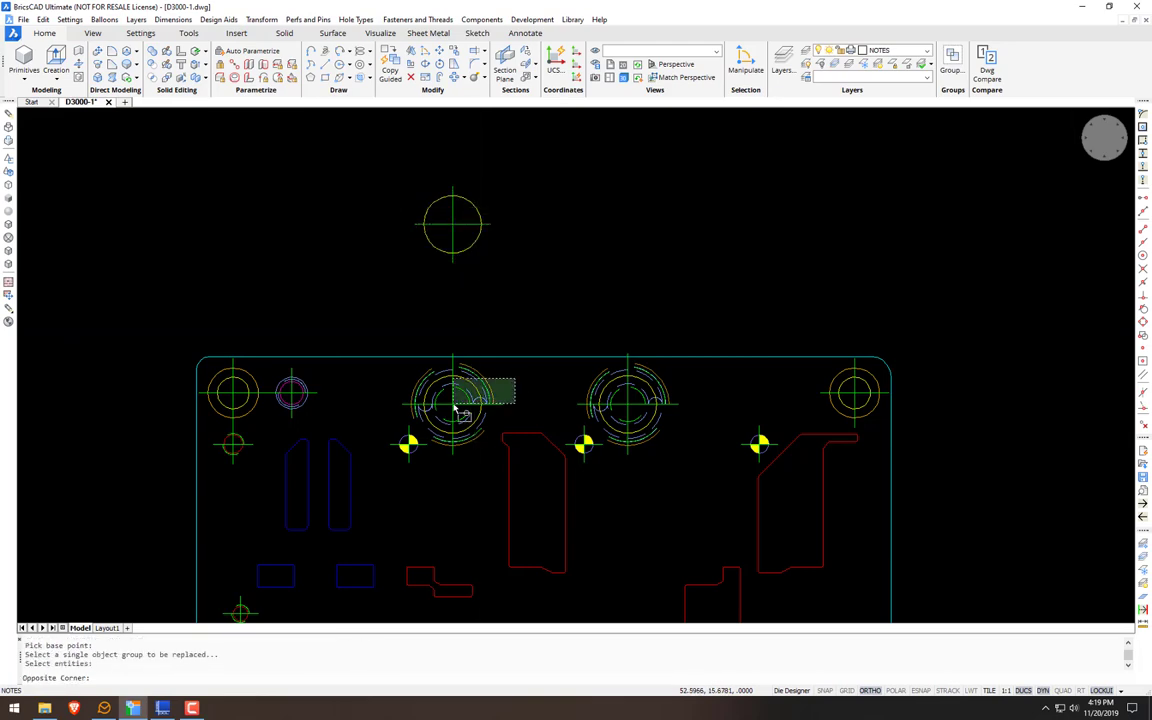
pyautogui.scroll(3, 474, 378)
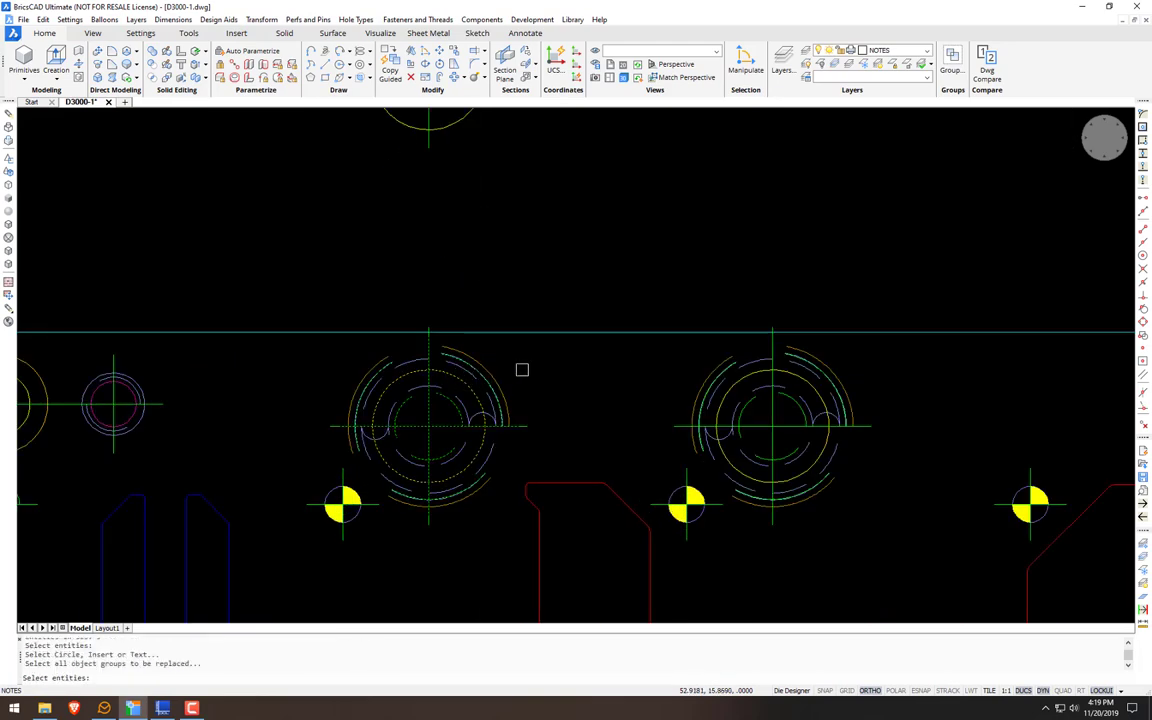
pyautogui.click(527, 367)
pyautogui.click(366, 501)
pyautogui.scroll(-4, 532, 371)
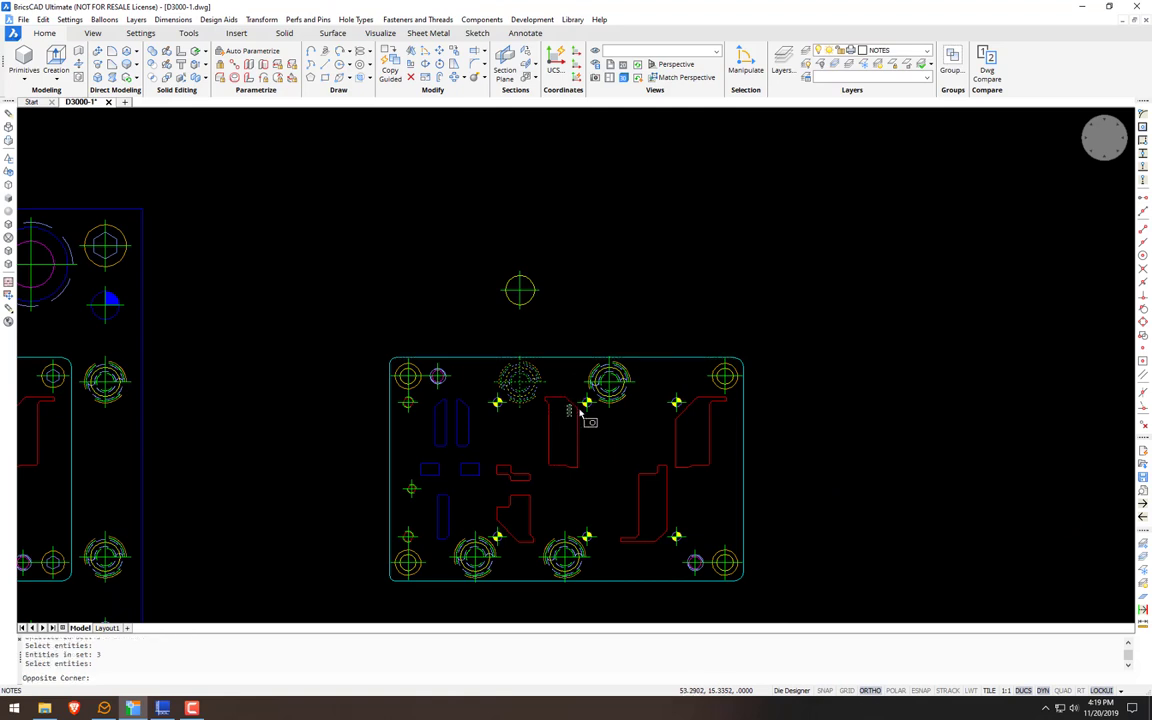
pyautogui.click(458, 578)
pyautogui.press('Return')
# Step: Erase the spare plain circle symbol above the die insert
pyautogui.moveTo(617, 341); pyautogui.dragTo(582, 275, button='middle')
pyautogui.write('e')
pyautogui.press('Return')
pyautogui.click(532, 206)
pyautogui.click(478, 240)
pyautogui.press('Return')
# Step: Start datum dimensioning and set the datum base point at the apparent upper-left corner of the die insert
pyautogui.scroll(5, 440, 350)
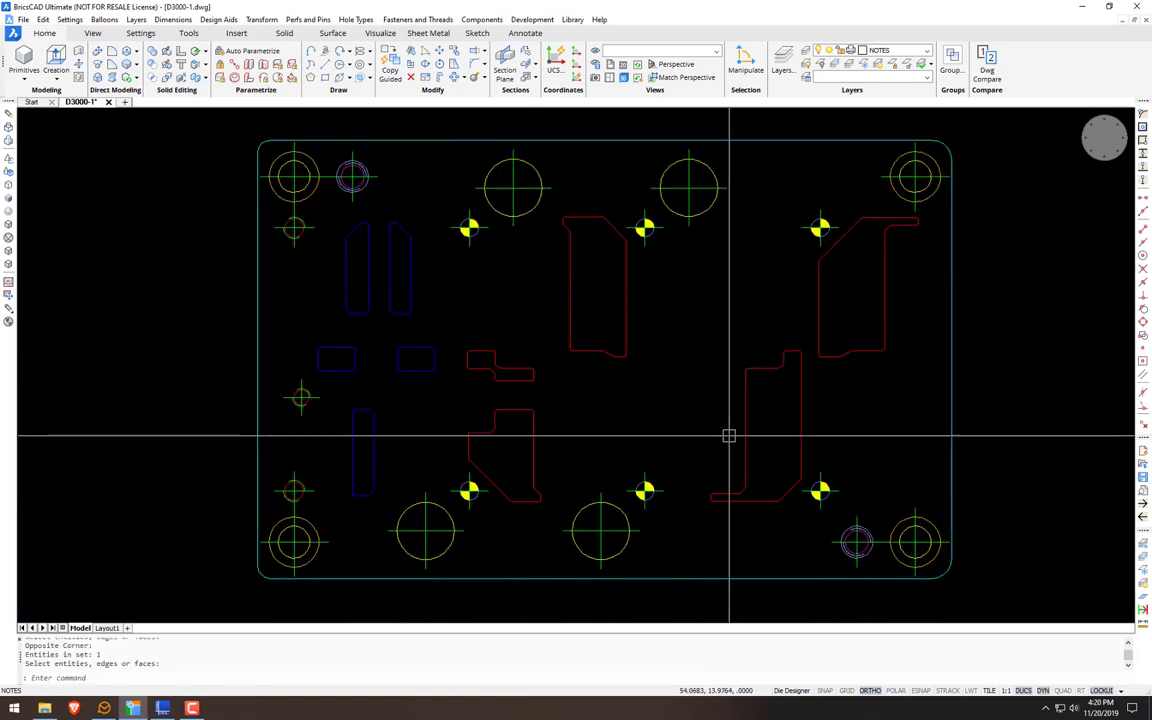
pyautogui.scroll(-4, 727, 435)
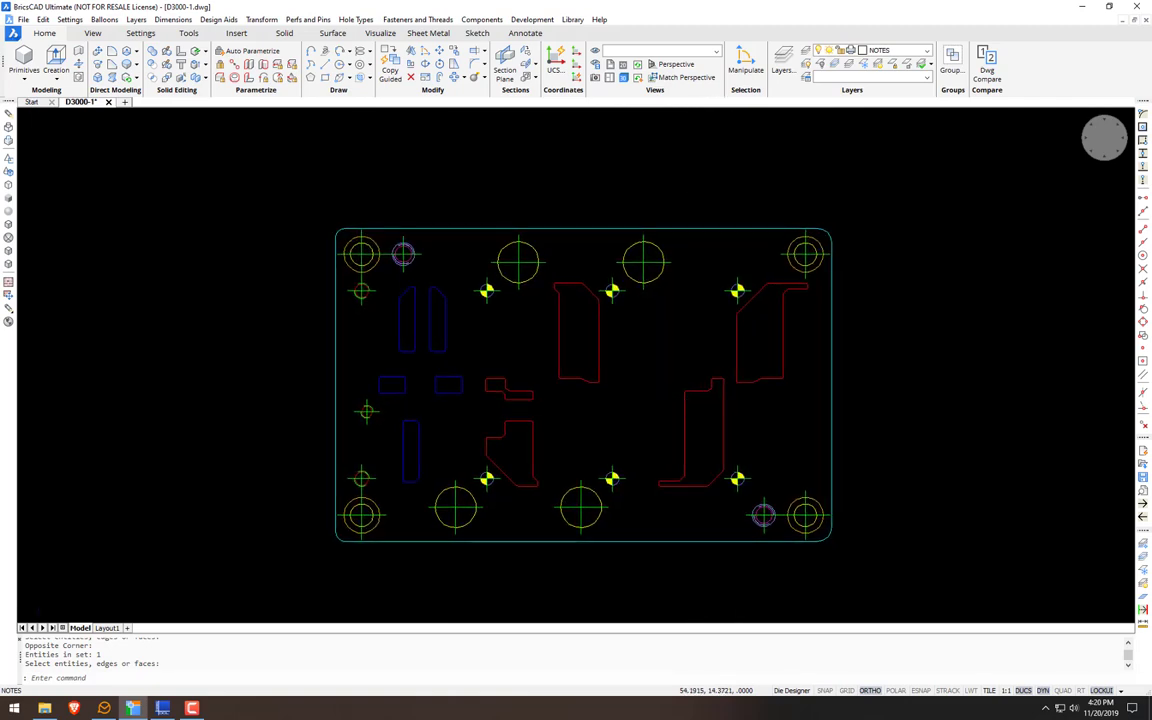
pyautogui.moveTo(640, 387); pyautogui.dragTo(592, 376, button='middle')
pyautogui.scroll(2, 440, 298)
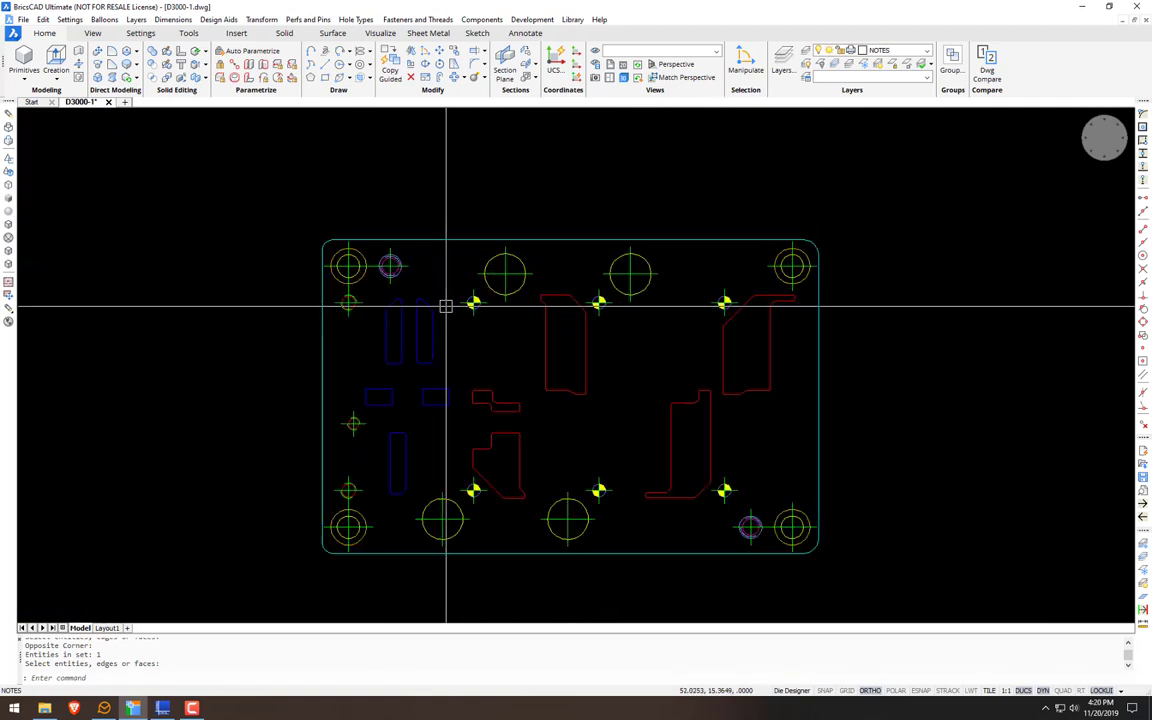
pyautogui.write('d')
pyautogui.press('Escape')
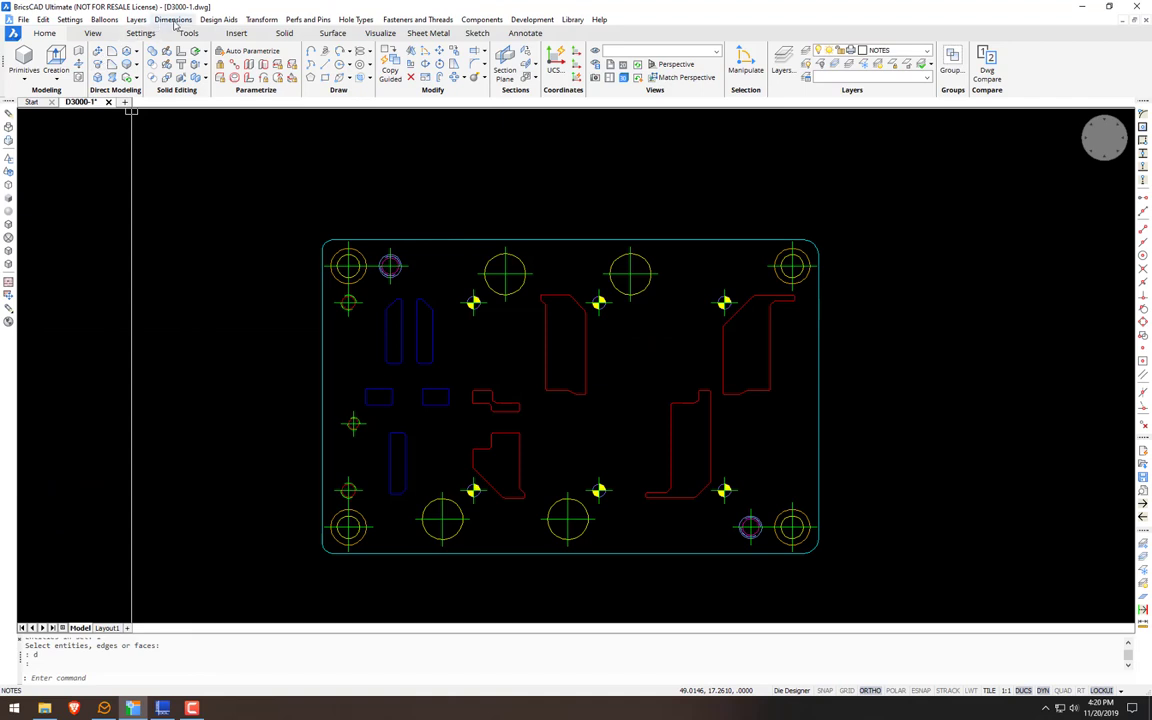
pyautogui.click(174, 20)
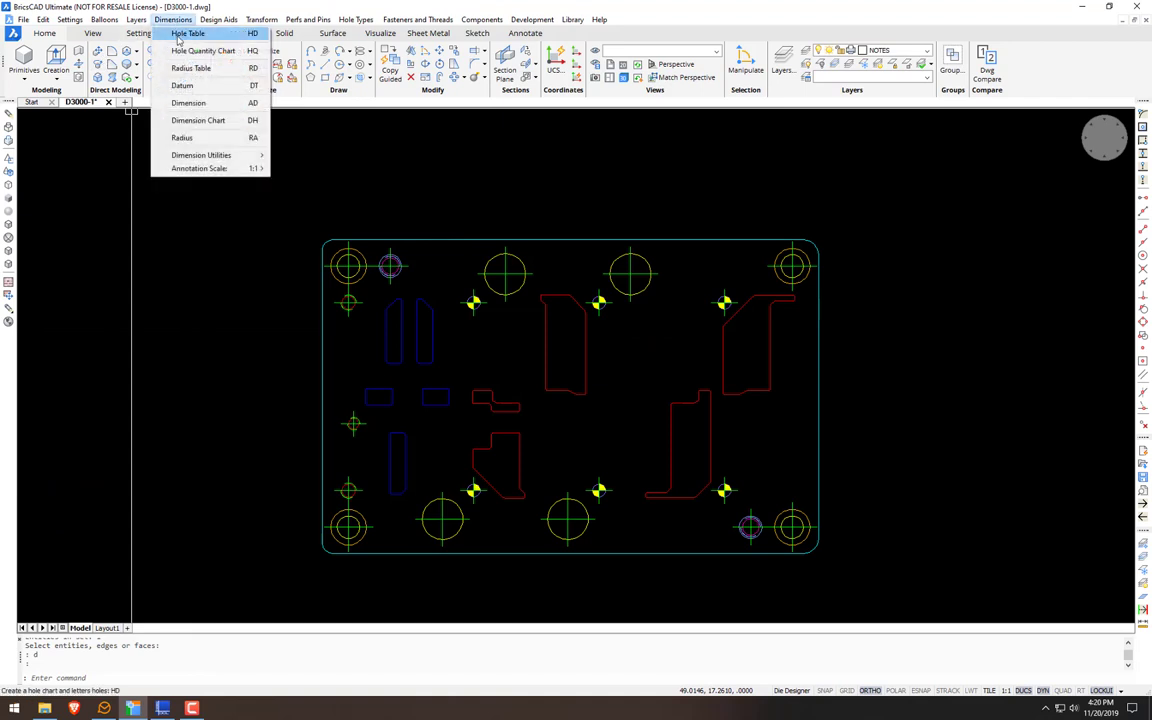
pyautogui.click(184, 86)
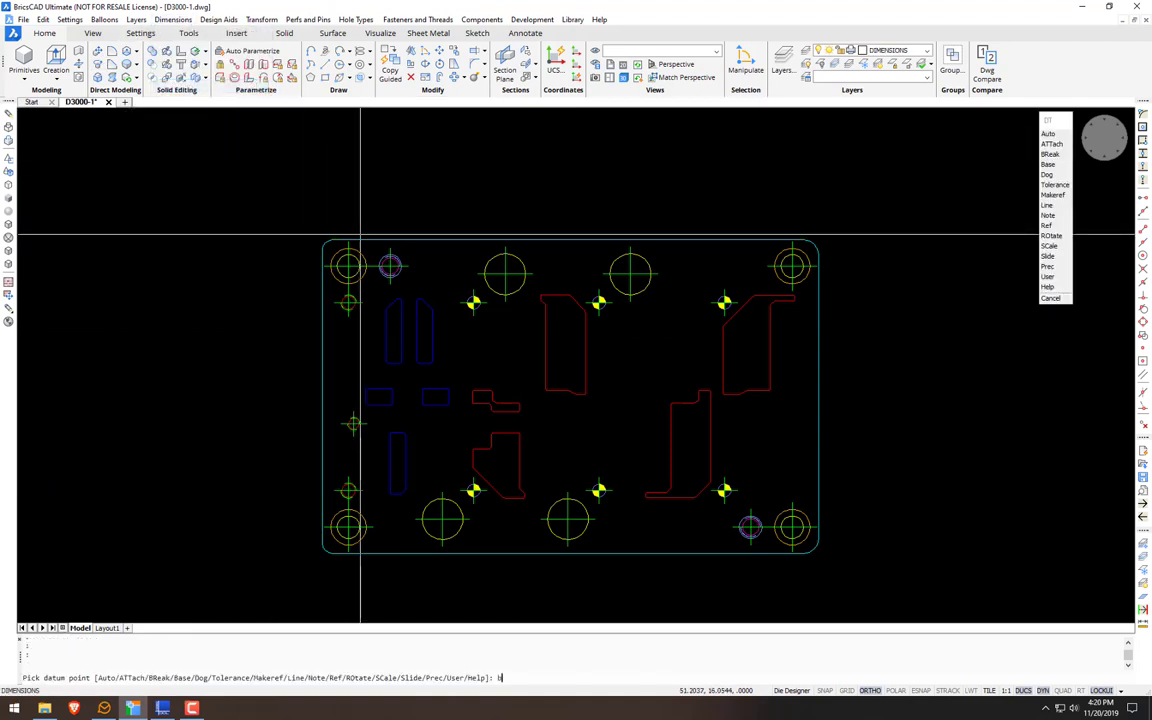
pyautogui.write('b')
pyautogui.press('Return')
pyautogui.click(427, 241)
pyautogui.click(321, 318)
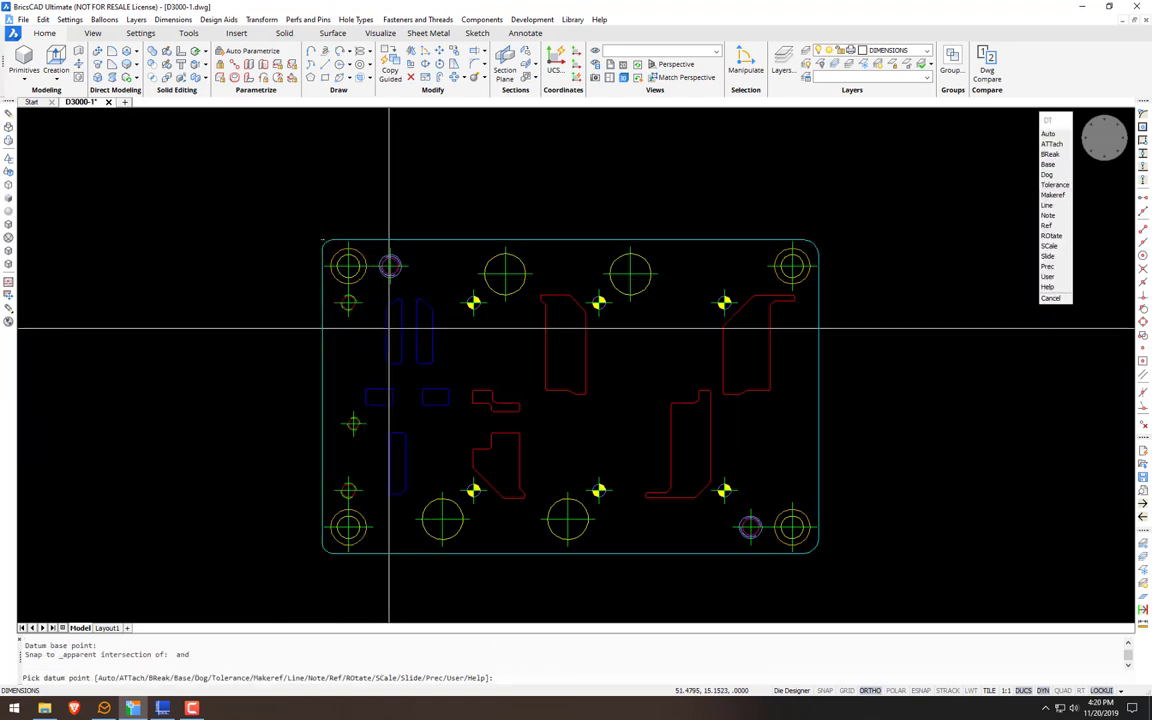
# Step: Generate automatic datum dimensions for the whole die insert, using its apparent lower-left and upper-right corners as the boundary
pyautogui.write('a')
pyautogui.press('Return')
pyautogui.press('F3')
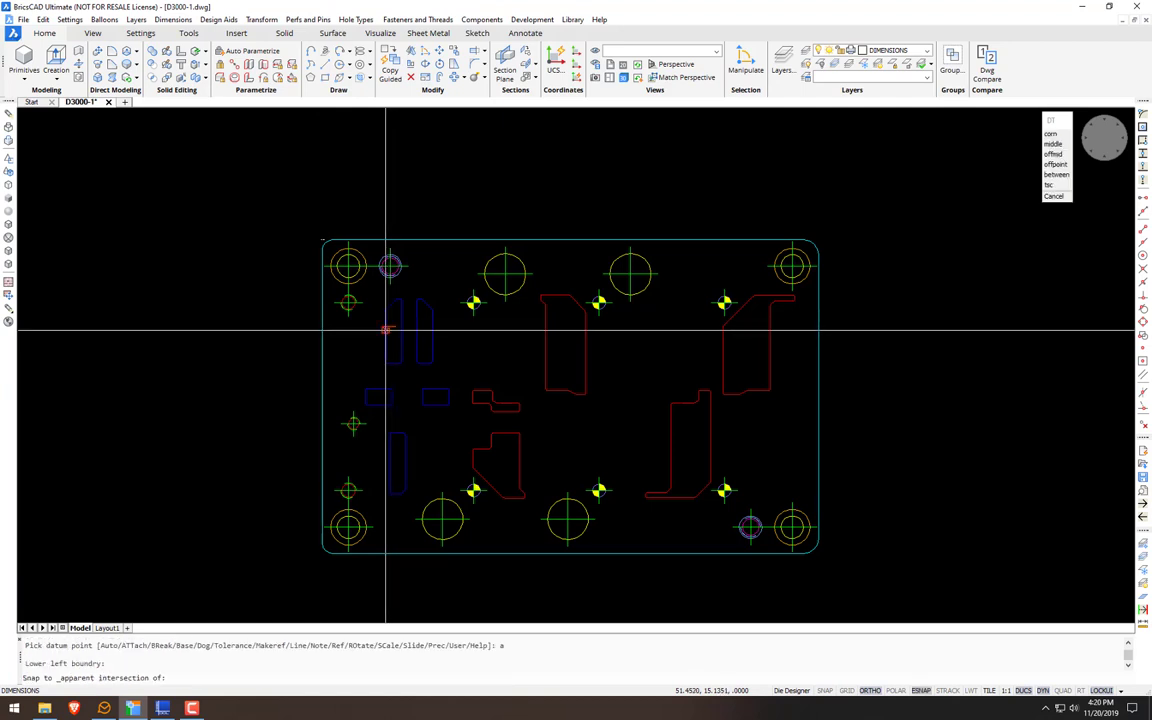
pyautogui.click(321, 391)
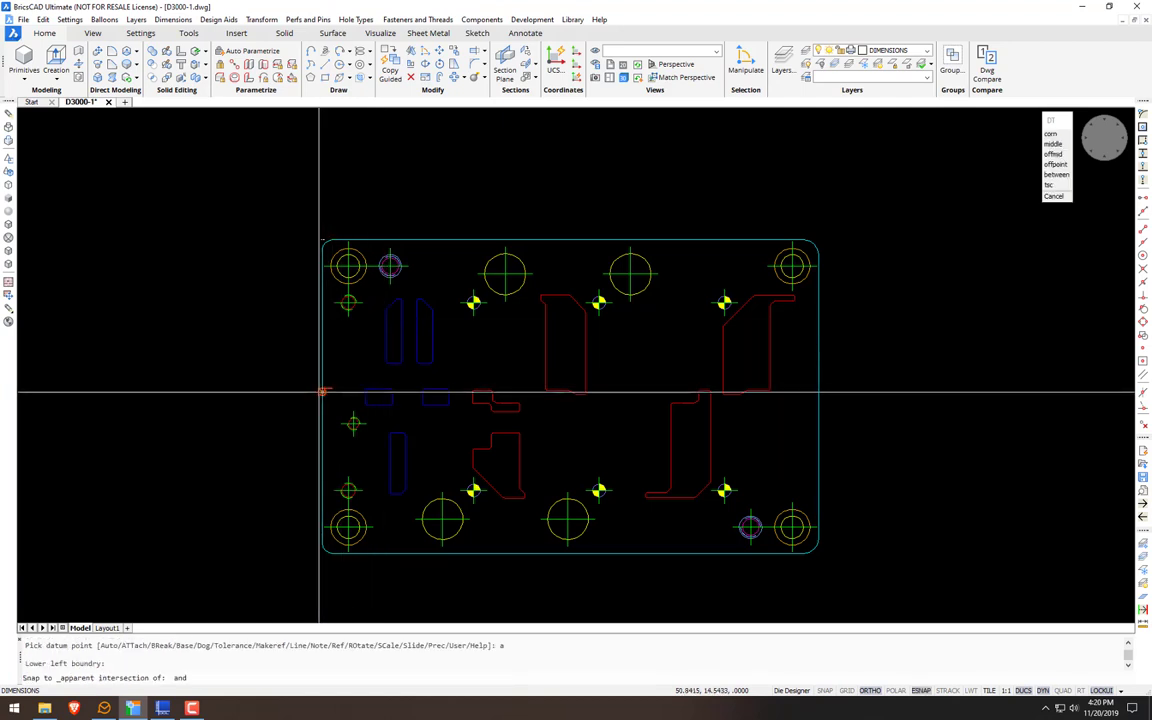
pyautogui.click(380, 553)
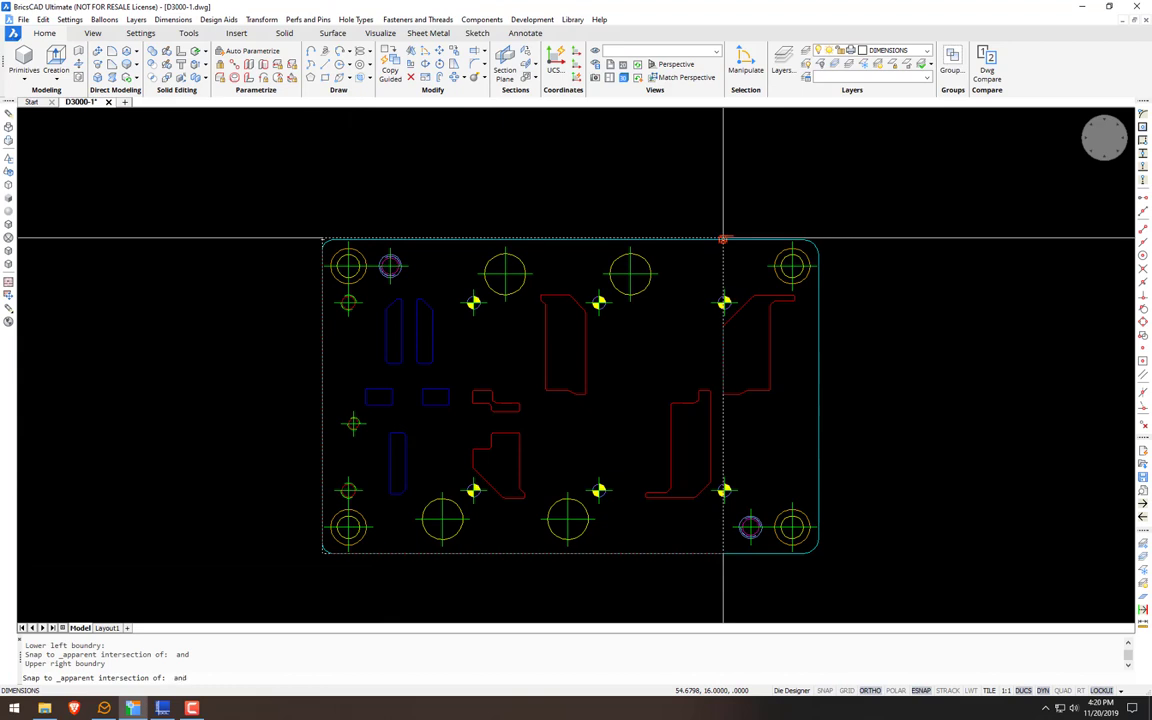
pyautogui.click(818, 312)
pyautogui.click(850, 220)
pyautogui.click(293, 571)
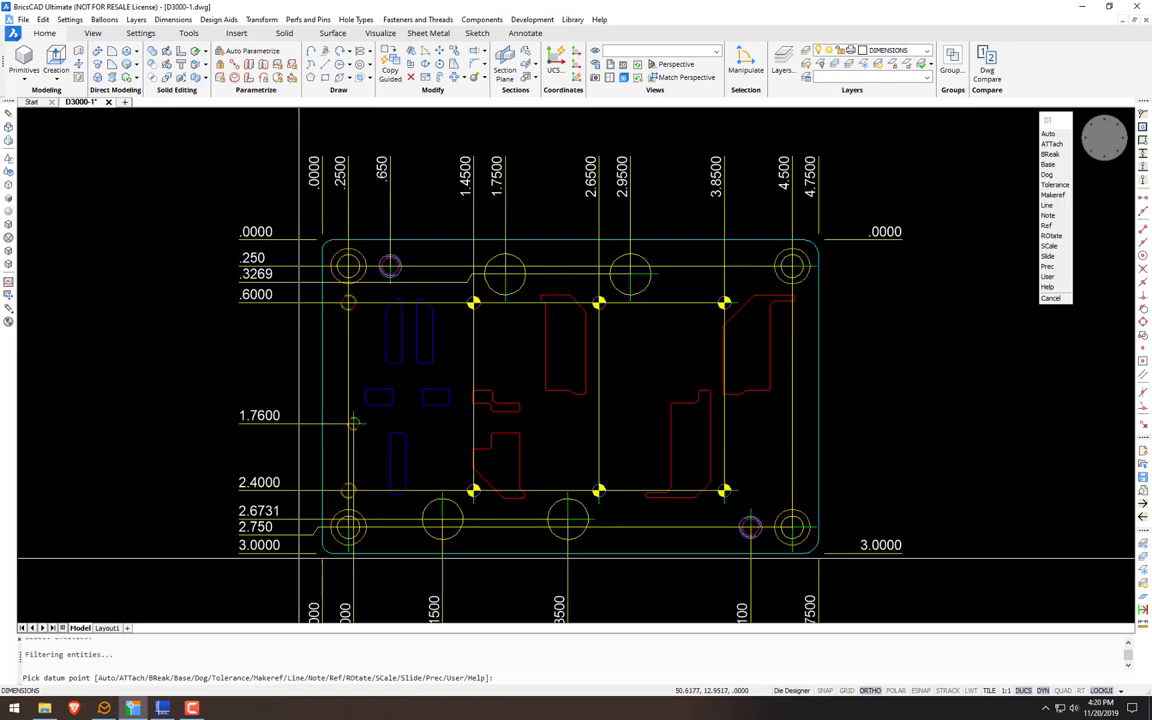
pyautogui.scroll(-3, 341, 455)
pyautogui.scroll(2, 341, 455)
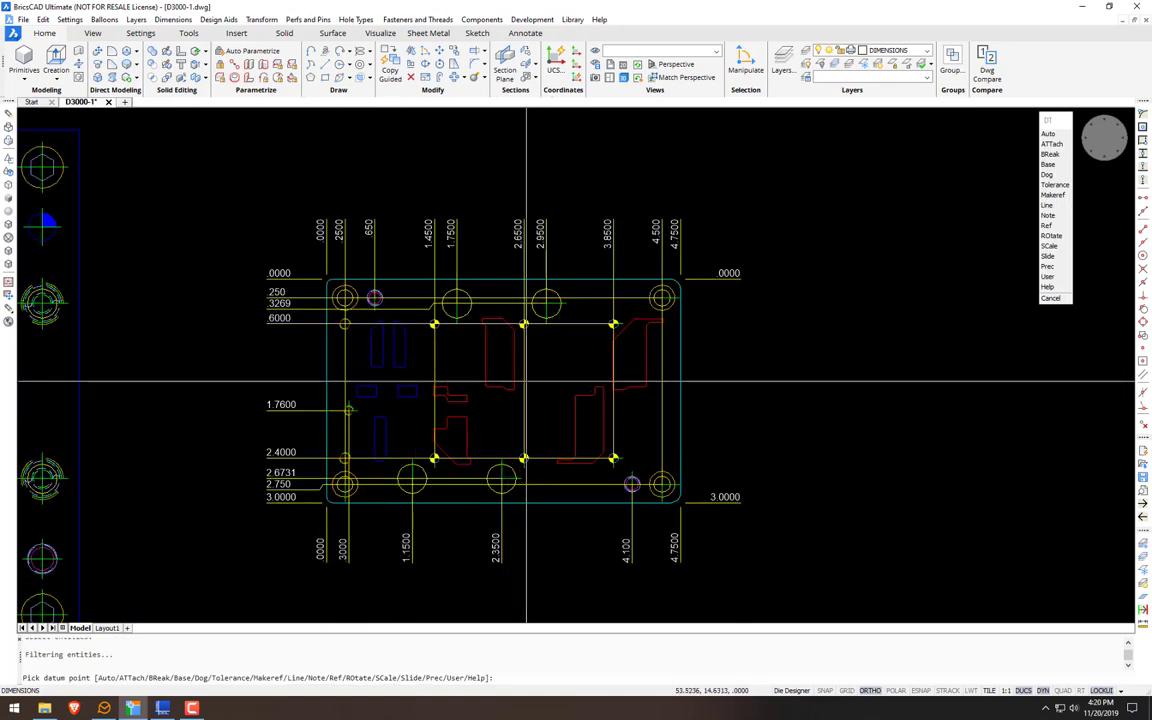
pyautogui.scroll(1, 471, 369)
pyautogui.moveTo(477, 371); pyautogui.dragTo(483, 357, button='middle')
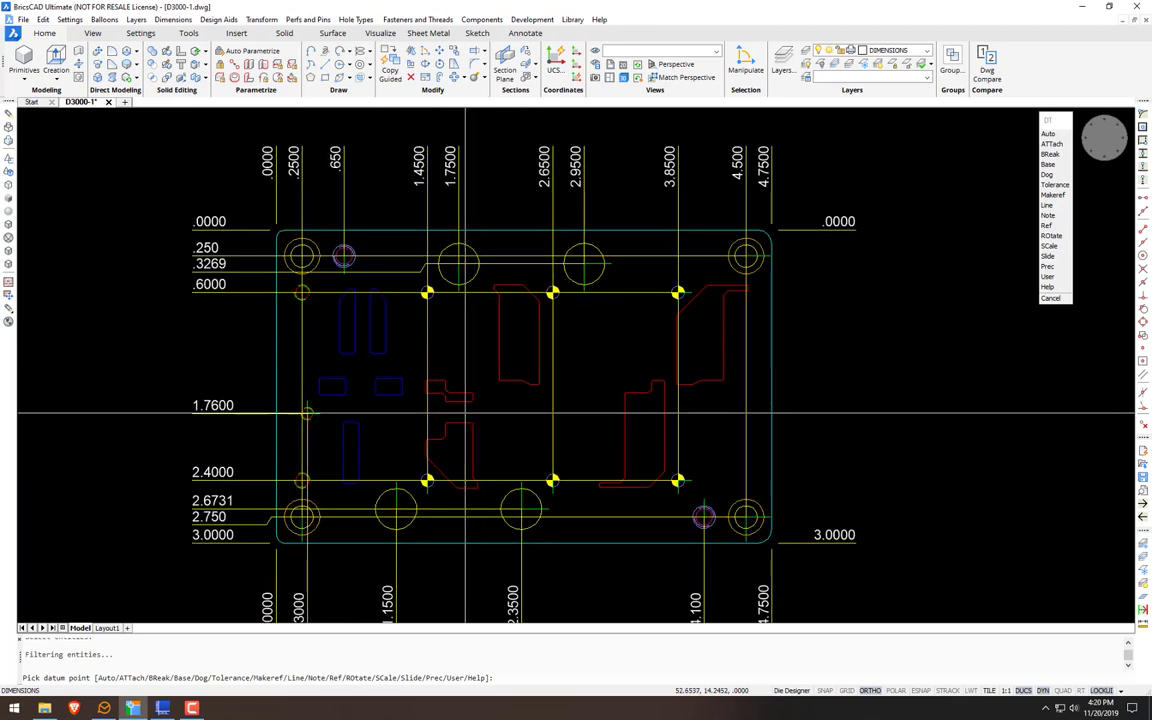
pyautogui.moveTo(463, 414); pyautogui.dragTo(476, 351, button='middle')
pyautogui.press('Escape')
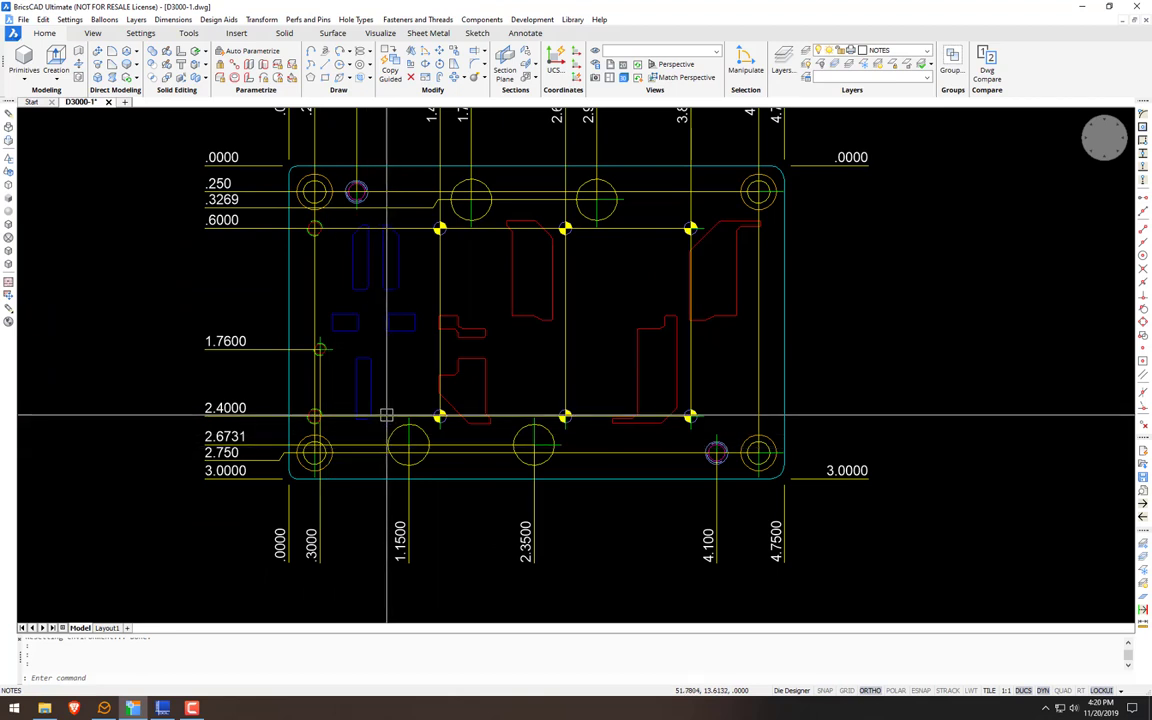
# Step: Add a datum dimension from the lower-left large circle's center to the insert's right side, and erase its duplicate on the left side
pyautogui.press('Return')
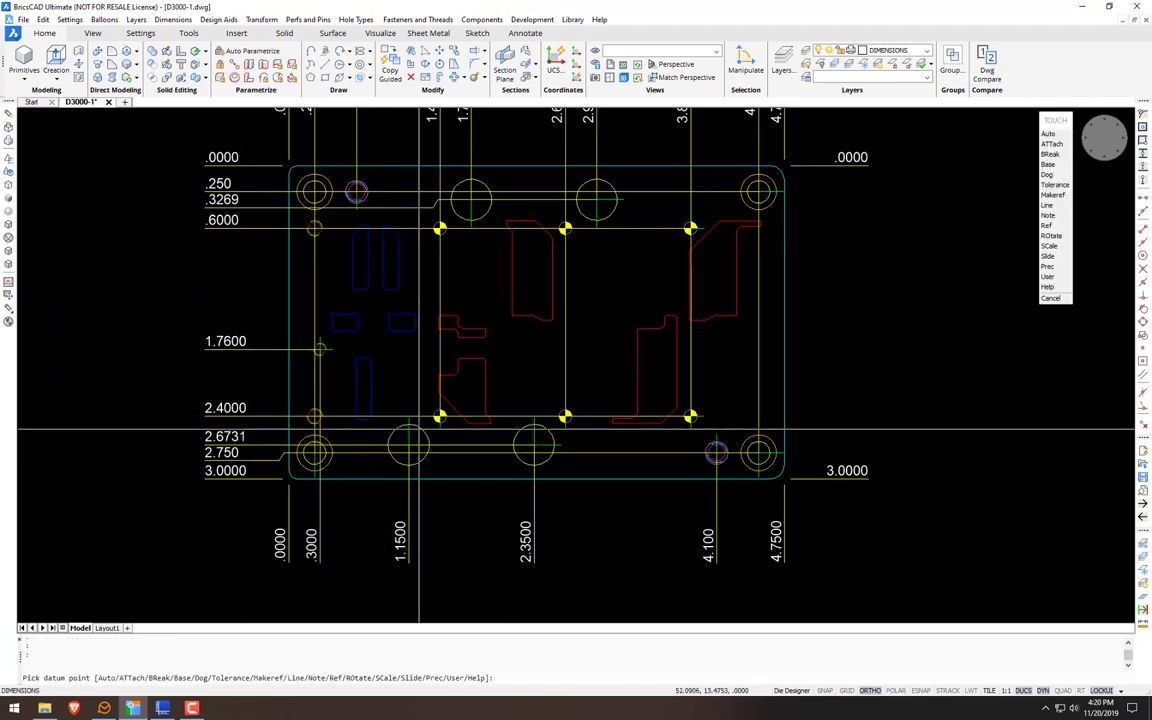
pyautogui.click(420, 428)
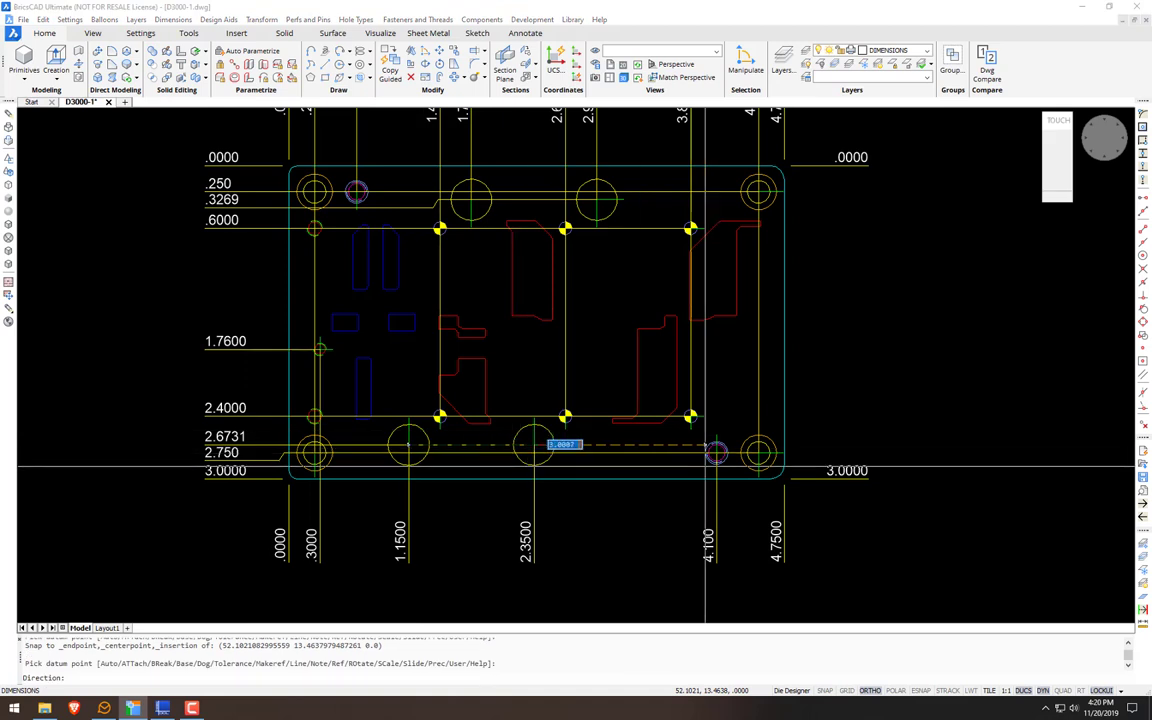
pyautogui.click(868, 478)
pyautogui.press('Return')
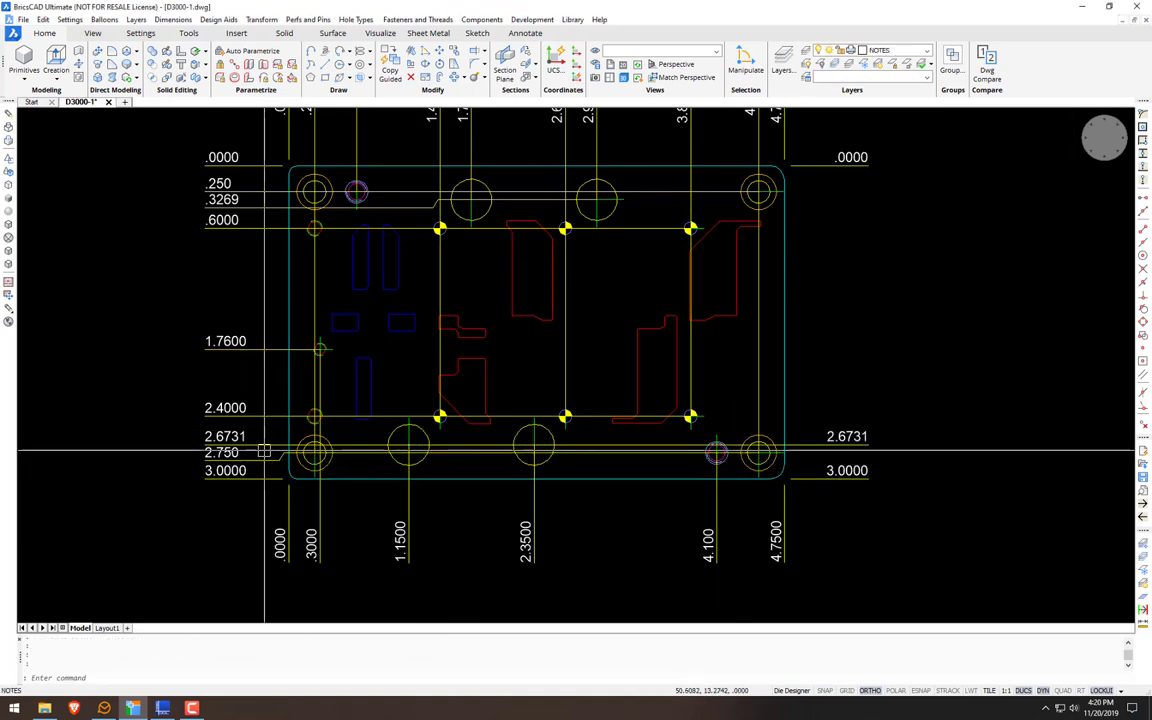
pyautogui.write('e')
pyautogui.press('Return')
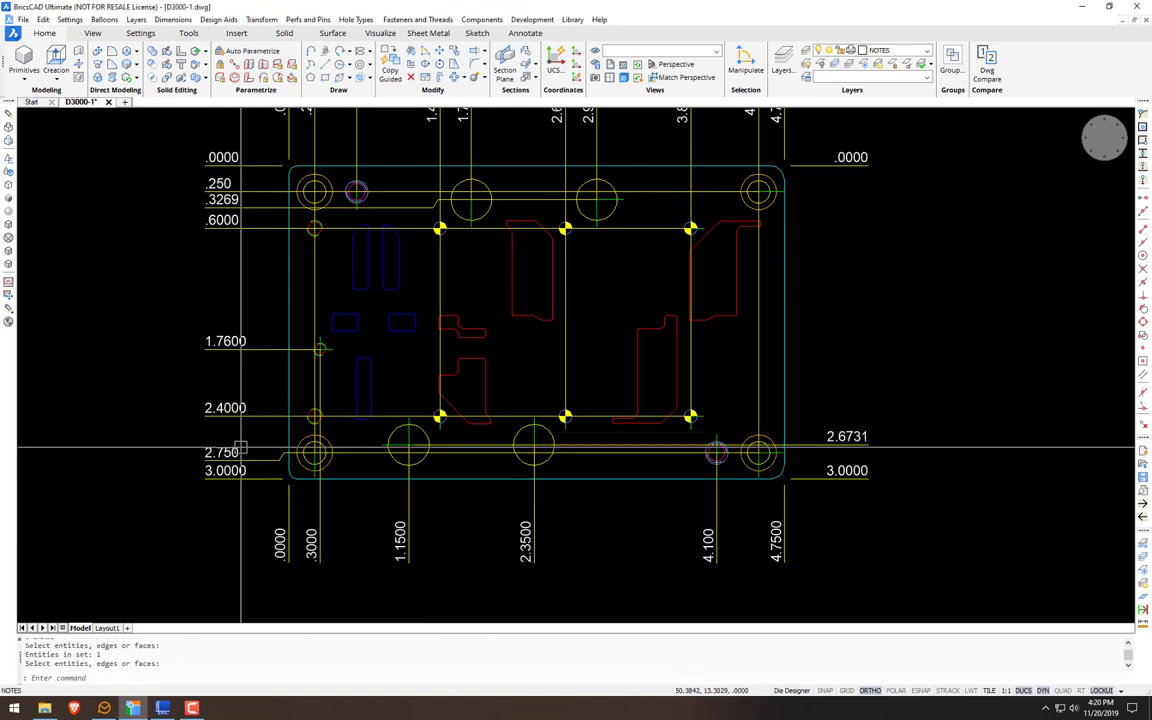
# Step: Straighten the doglegged datum line of the lower corner counterbores with the Dog option
pyautogui.press('Return')
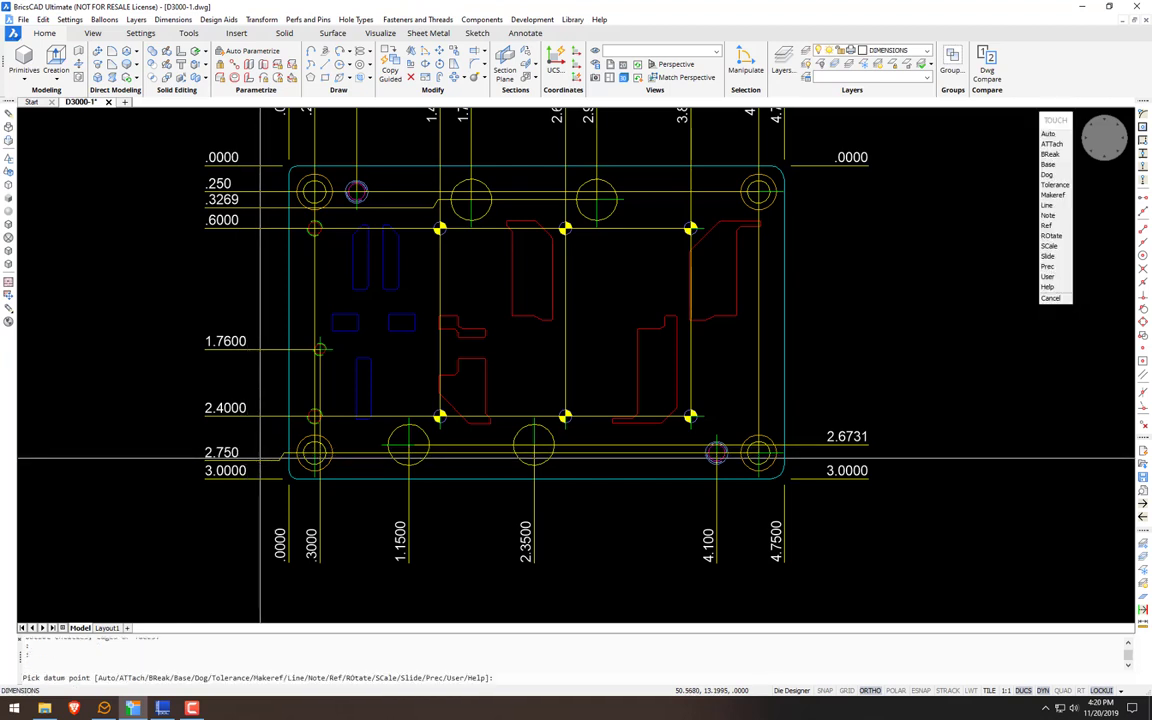
pyautogui.write('d')
pyautogui.press('Return')
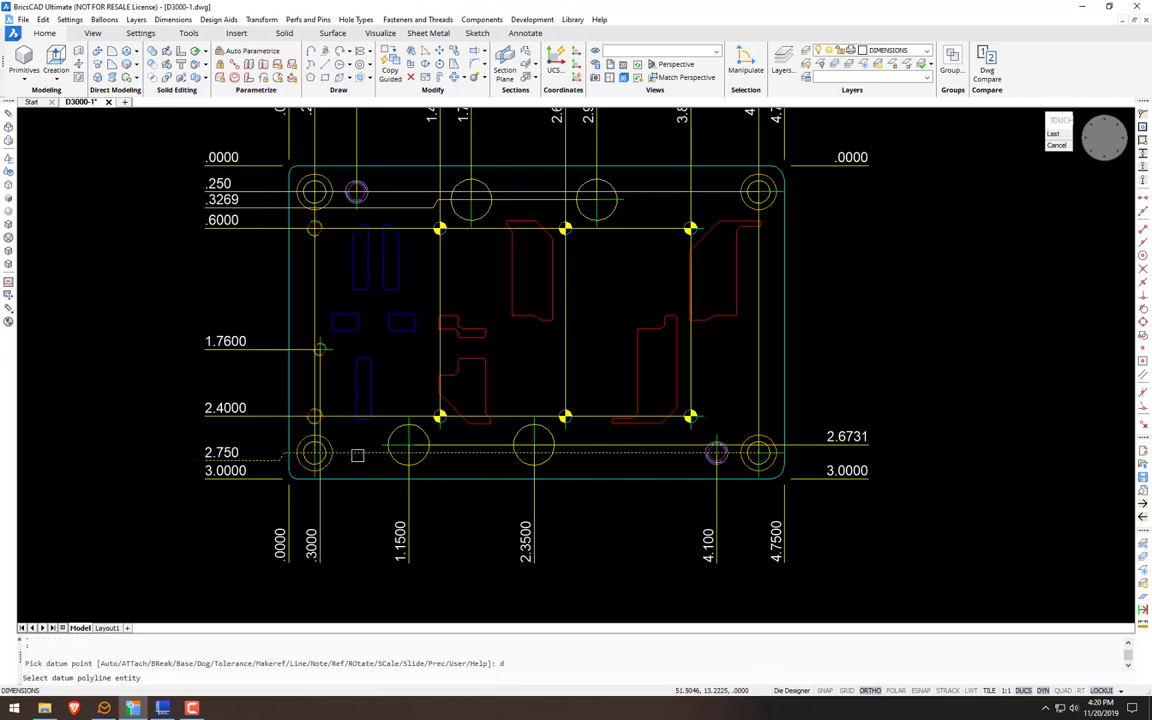
pyautogui.click(361, 456)
pyautogui.click(353, 455)
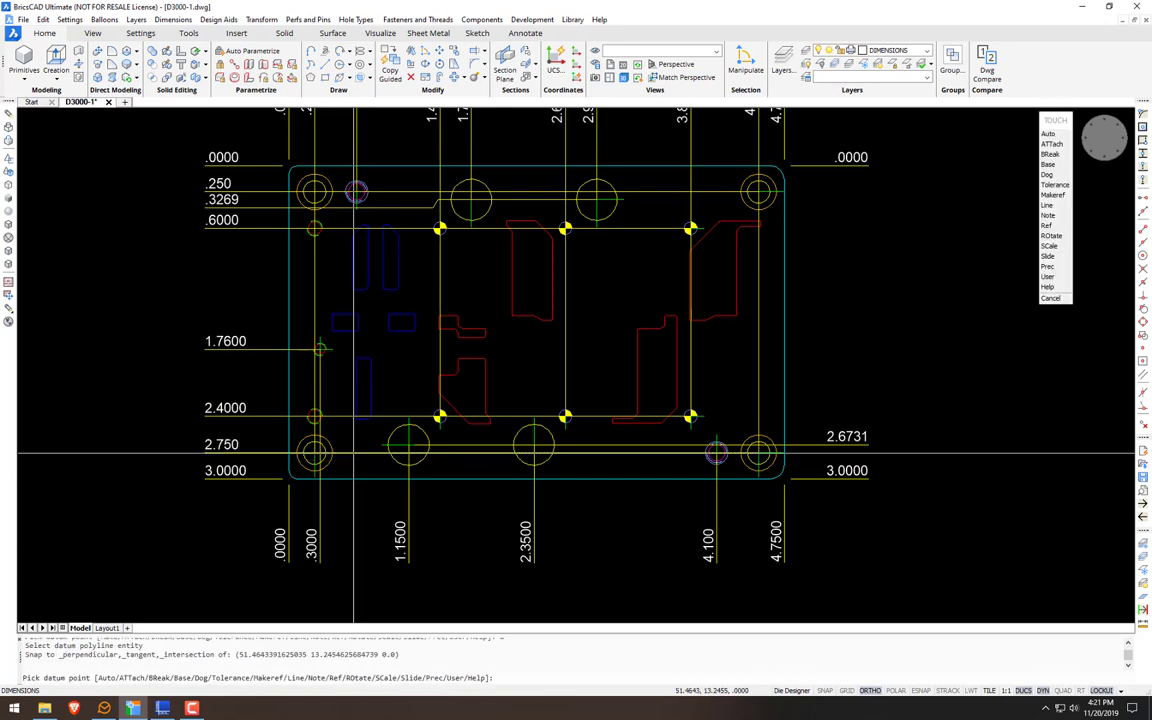
pyautogui.scroll(-2, 458, 460)
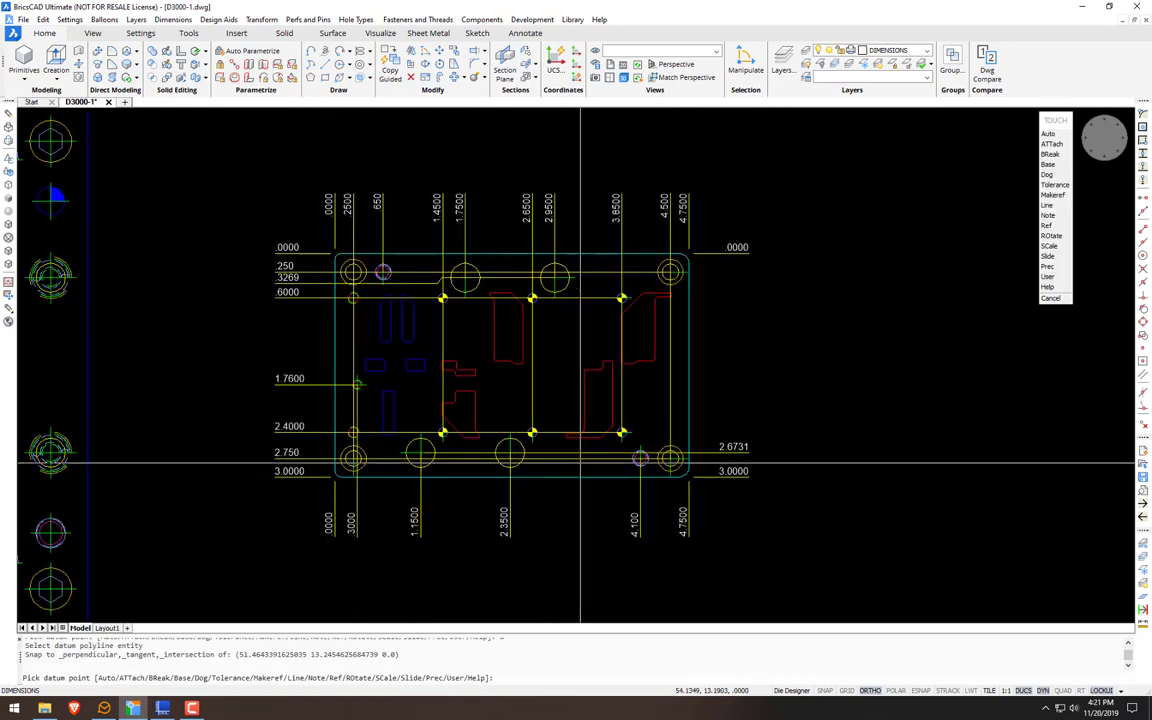
# Step: Slide the dogleg of the .3269 datum line slightly toward its dimension text with the Slide option and finish datum dimensioning
pyautogui.scroll(2, 410, 285)
pyautogui.write('s')
pyautogui.press('Return')
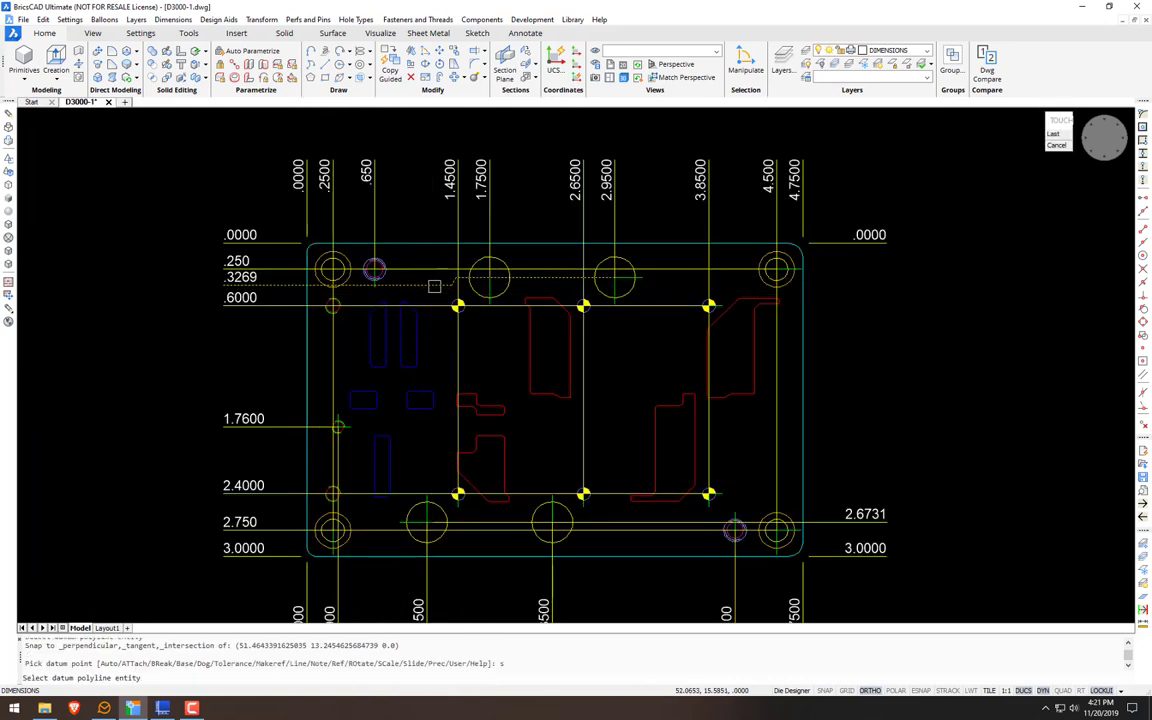
pyautogui.click(435, 285)
pyautogui.click(432, 288)
pyautogui.press('Escape')
pyautogui.scroll(-2, 530, 350)
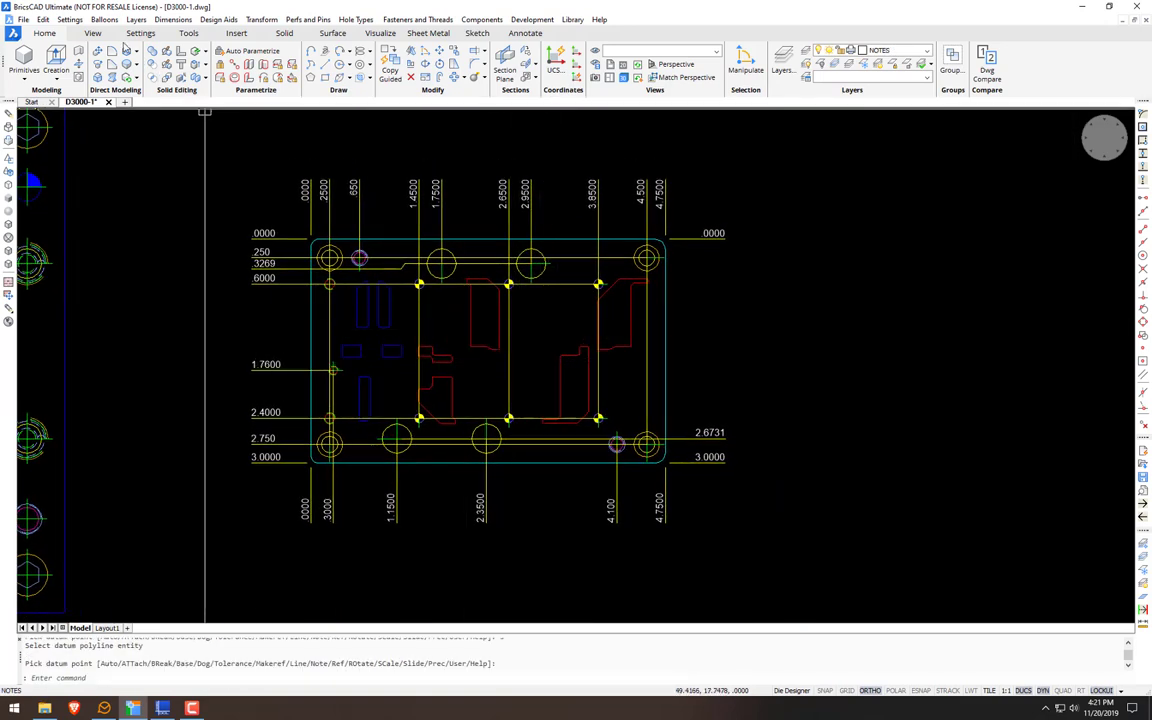
# Step: Create a hole table that letters all the die insert's holes, and place the Hole Data list to the right of the insert
pyautogui.scroll(5, 330, 288)
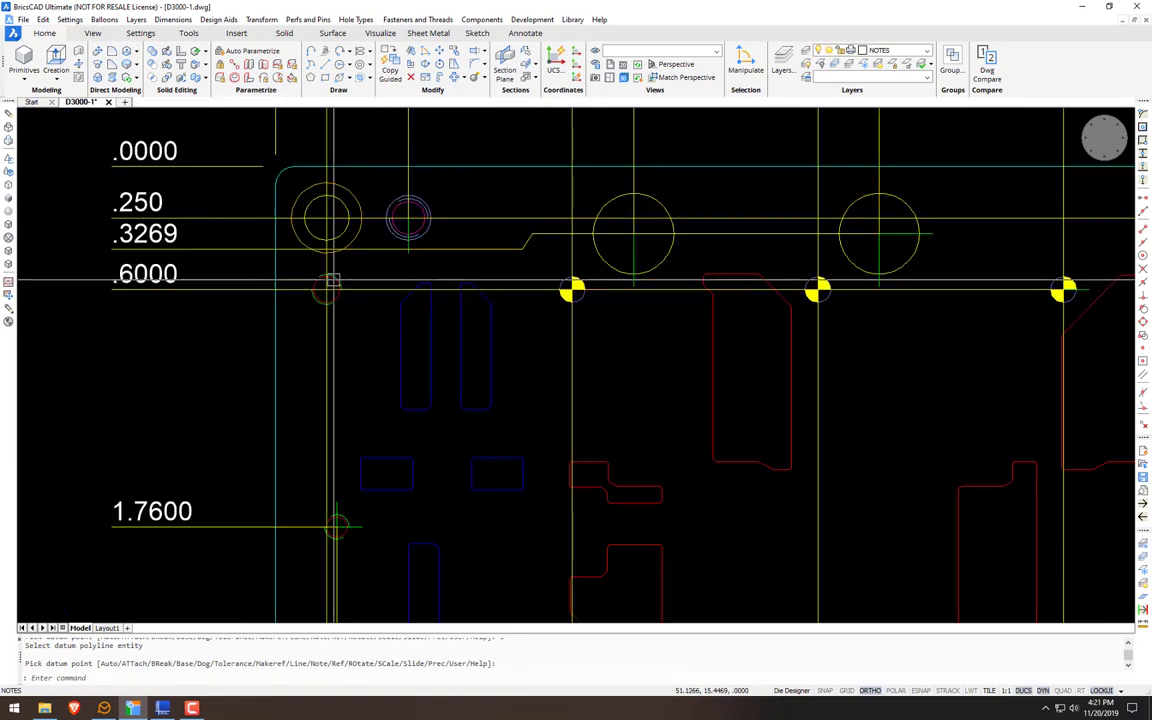
pyautogui.moveTo(355, 453); pyautogui.dragTo(360, 316, button='middle')
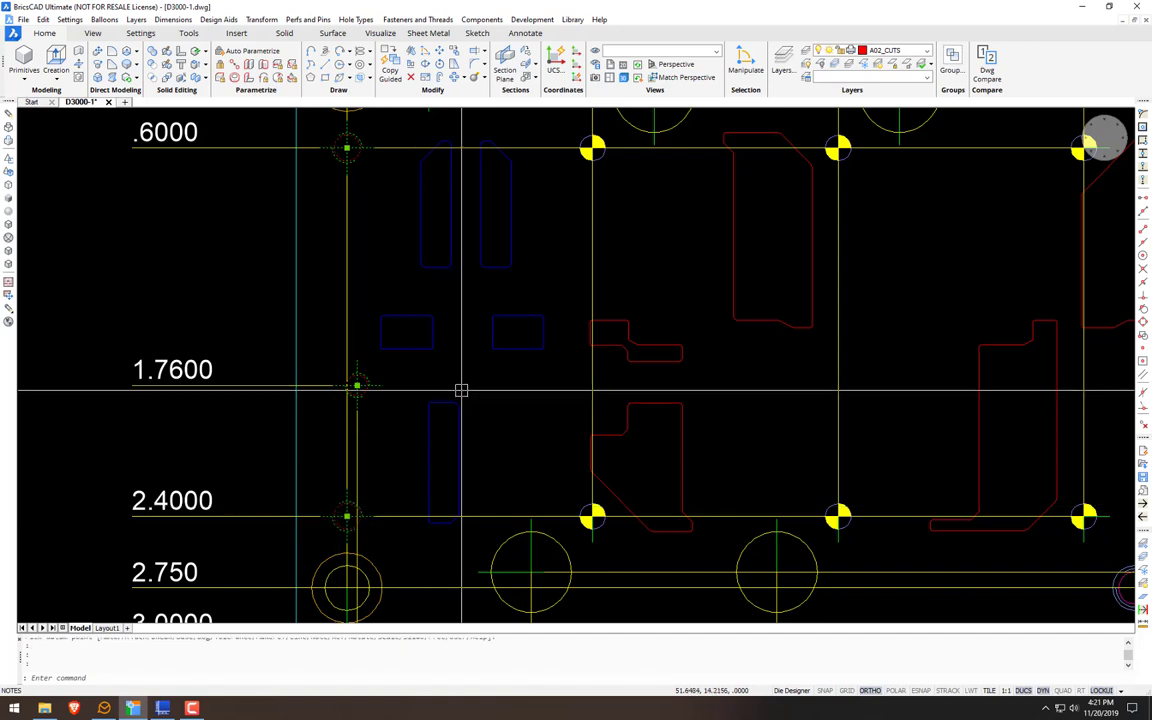
pyautogui.scroll(-4, 449, 340)
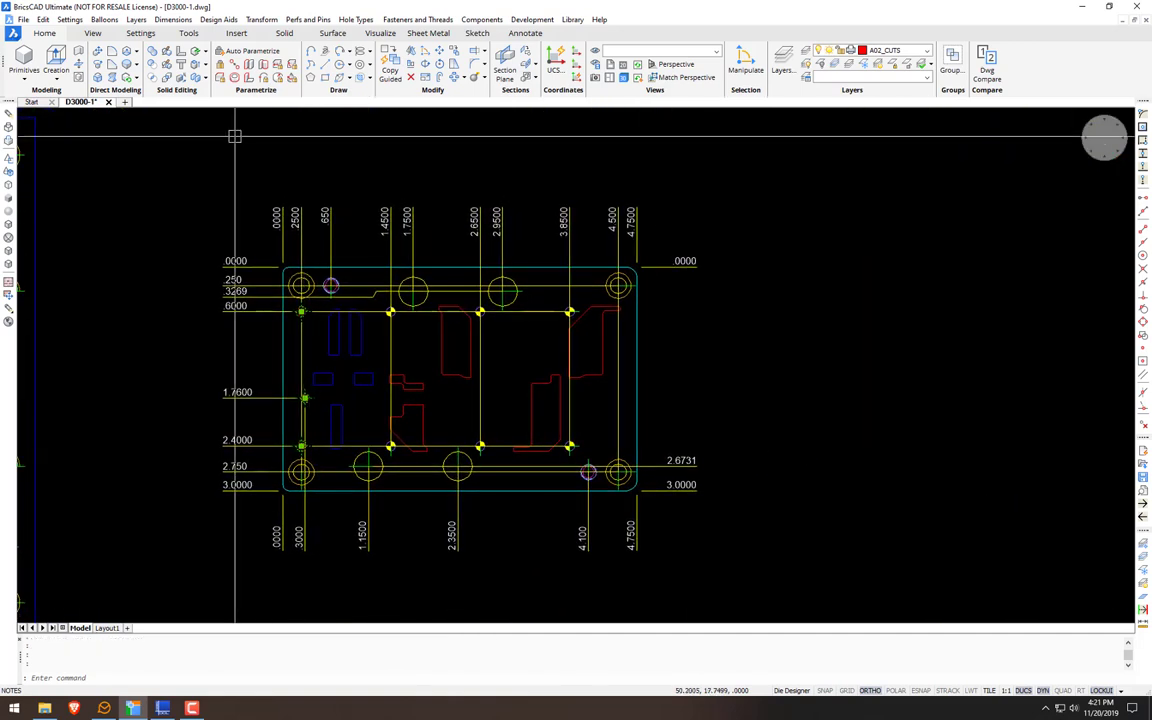
pyautogui.click(170, 19)
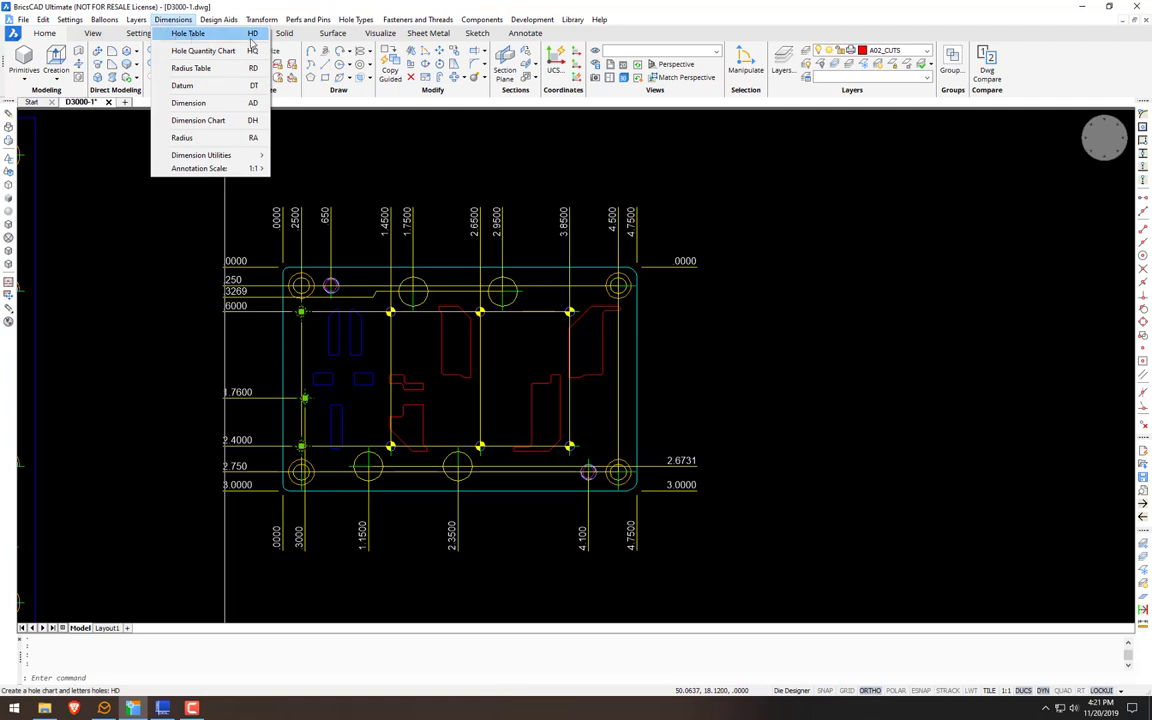
pyautogui.click(253, 35)
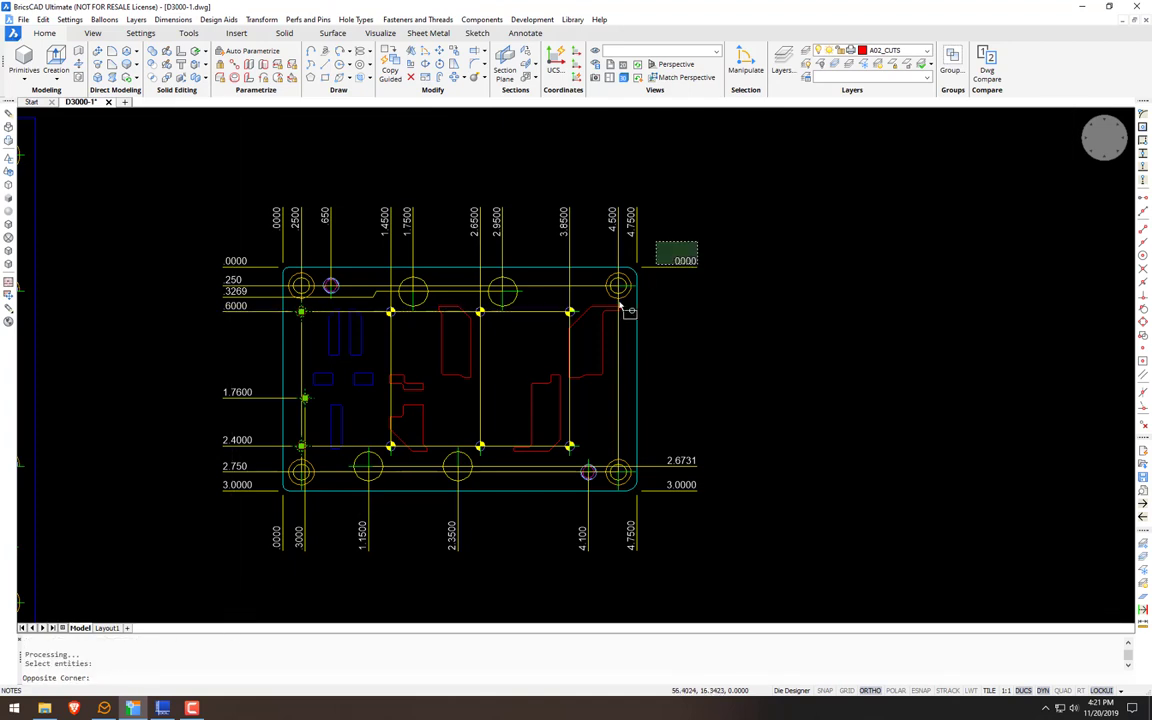
pyautogui.click(246, 512)
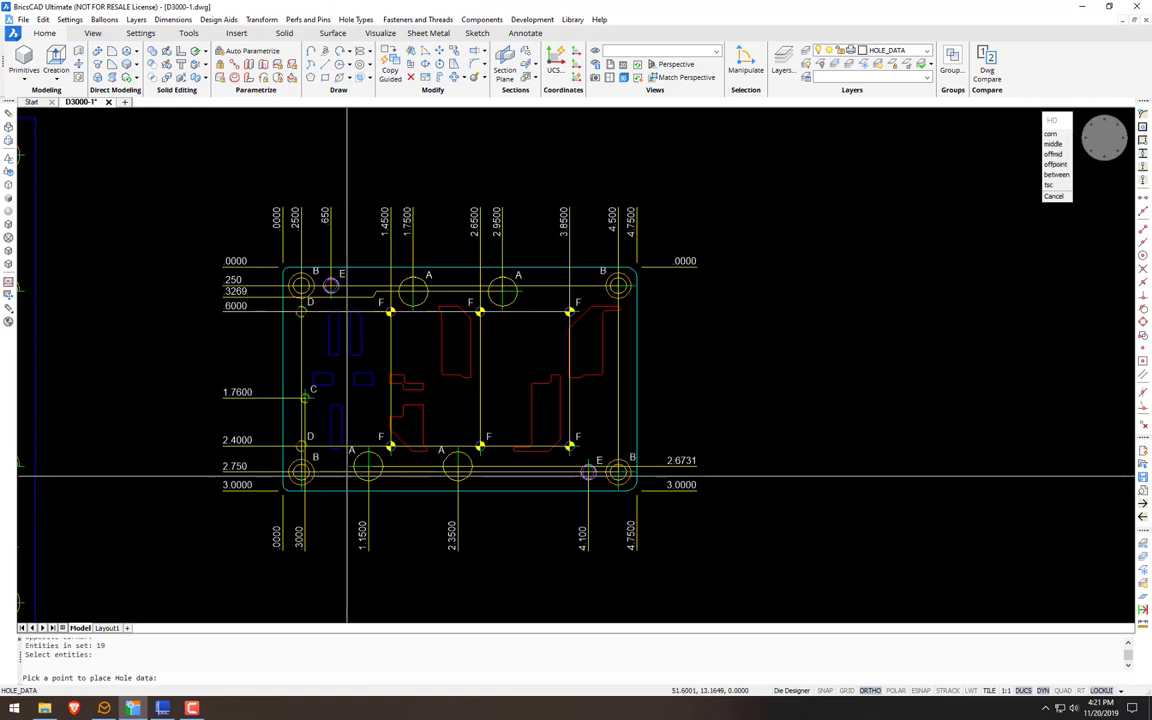
pyautogui.click(753, 307)
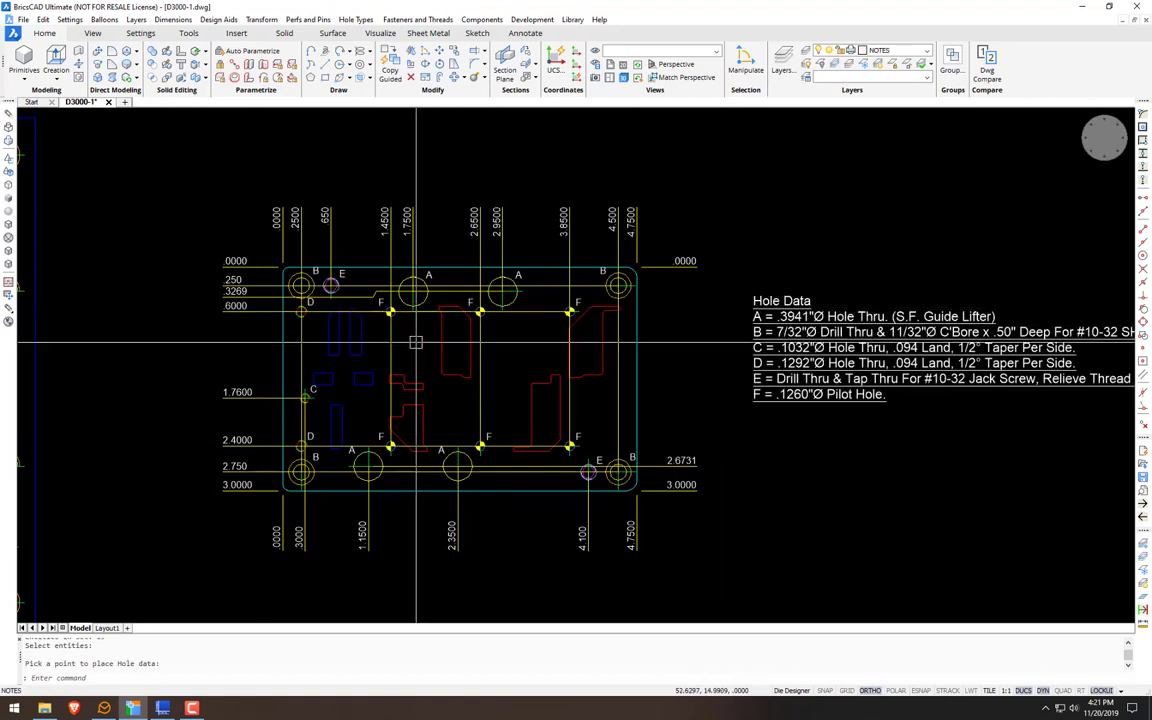
# Step: Examine the hole letters on the die insert and the Hole Data list beside it
pyautogui.scroll(5, 540, 290)
pyautogui.moveTo(458, 301); pyautogui.dragTo(385, 303, button='middle')
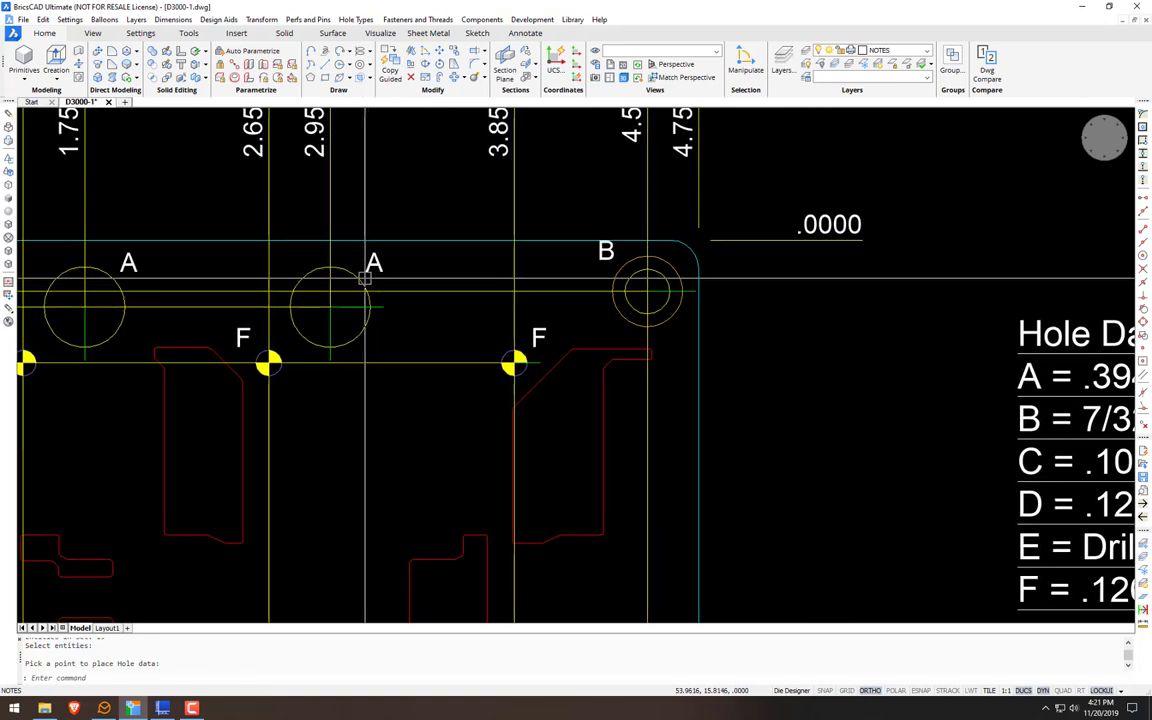
pyautogui.scroll(-2, 359, 282)
pyautogui.moveTo(776, 337); pyautogui.dragTo(493, 312, button='middle')
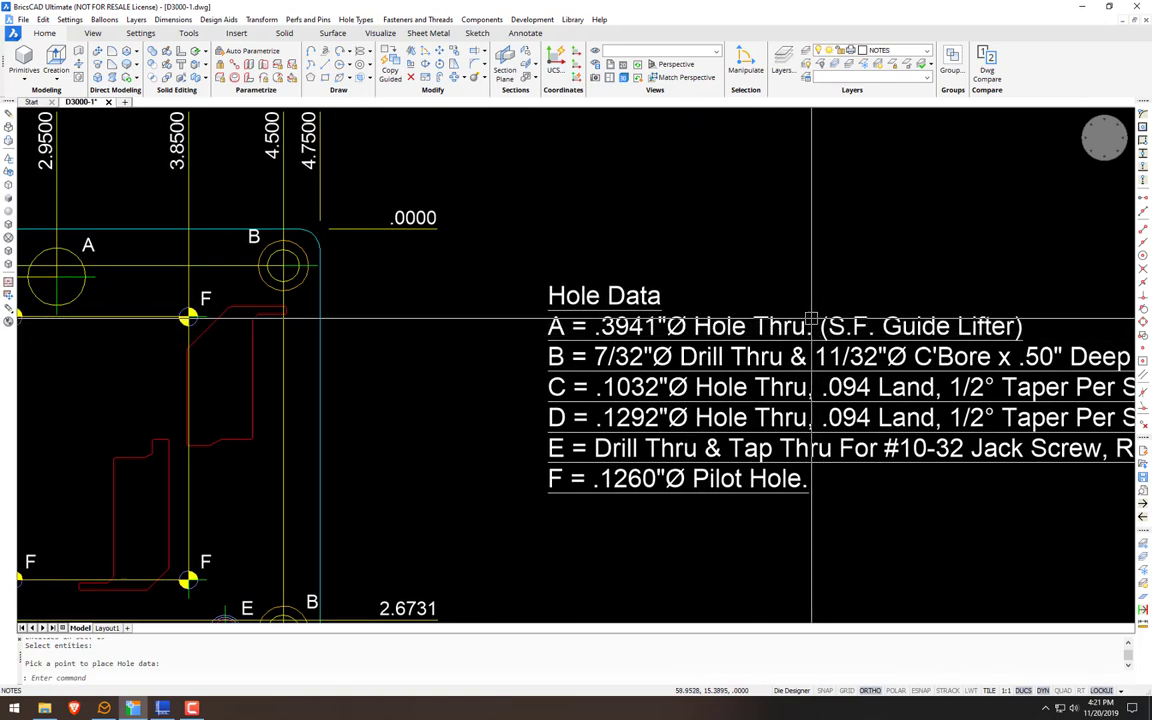
pyautogui.scroll(-3, 811, 318)
pyautogui.scroll(3, 231, 327)
# Step: Move the upper D hole letter to the lower left of its hole, with ortho off
pyautogui.moveTo(231, 327); pyautogui.dragTo(365, 237, button='middle')
pyautogui.scroll(2, 379, 199)
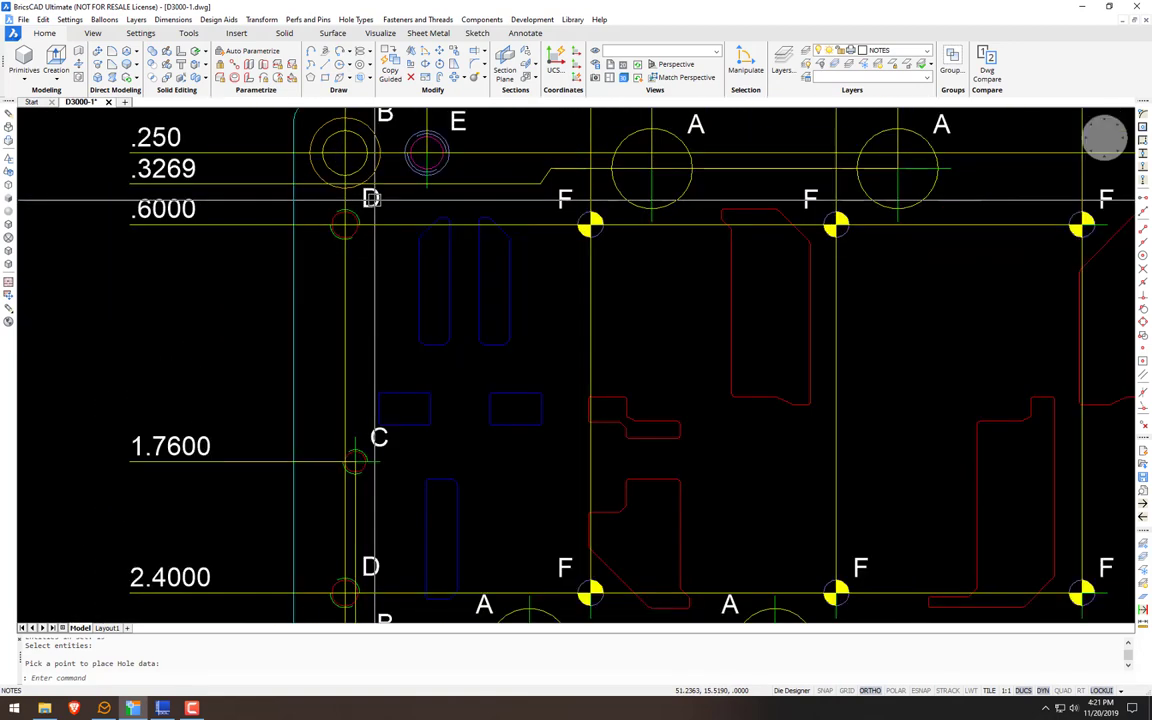
pyautogui.press('Escape')
pyautogui.press('Escape')
pyautogui.press('Escape')
pyautogui.write('2')
pyautogui.press('Return')
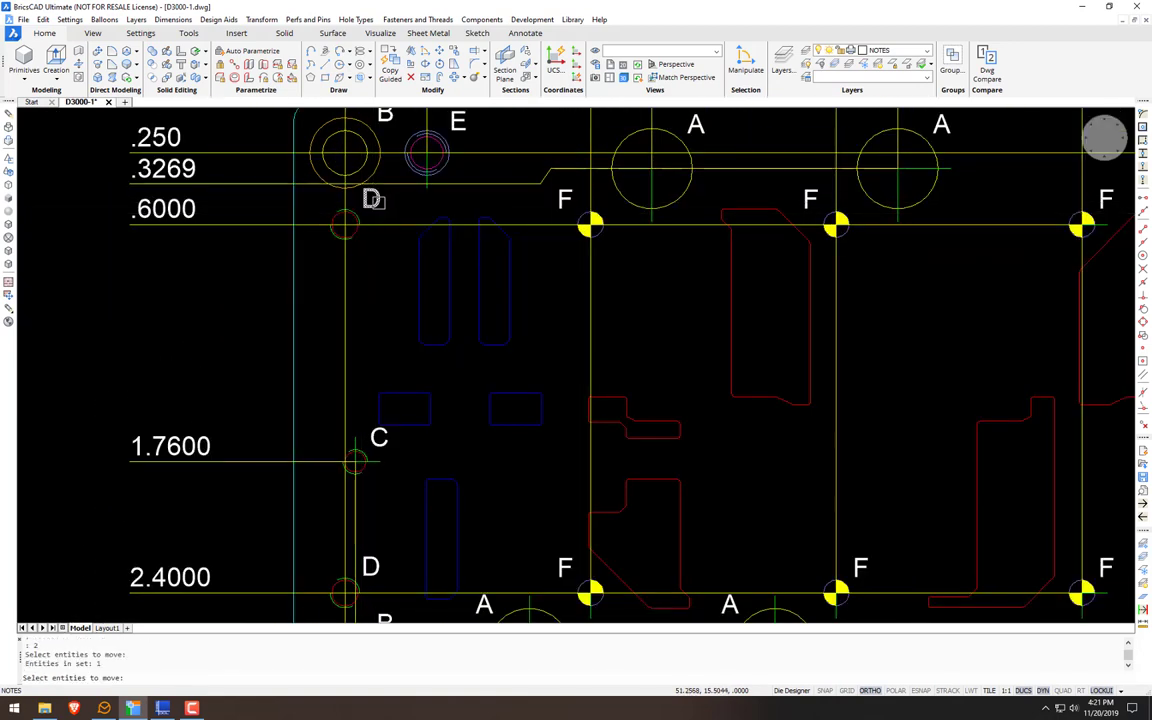
pyautogui.press('Return')
pyautogui.click(369, 203)
pyautogui.press('F8')
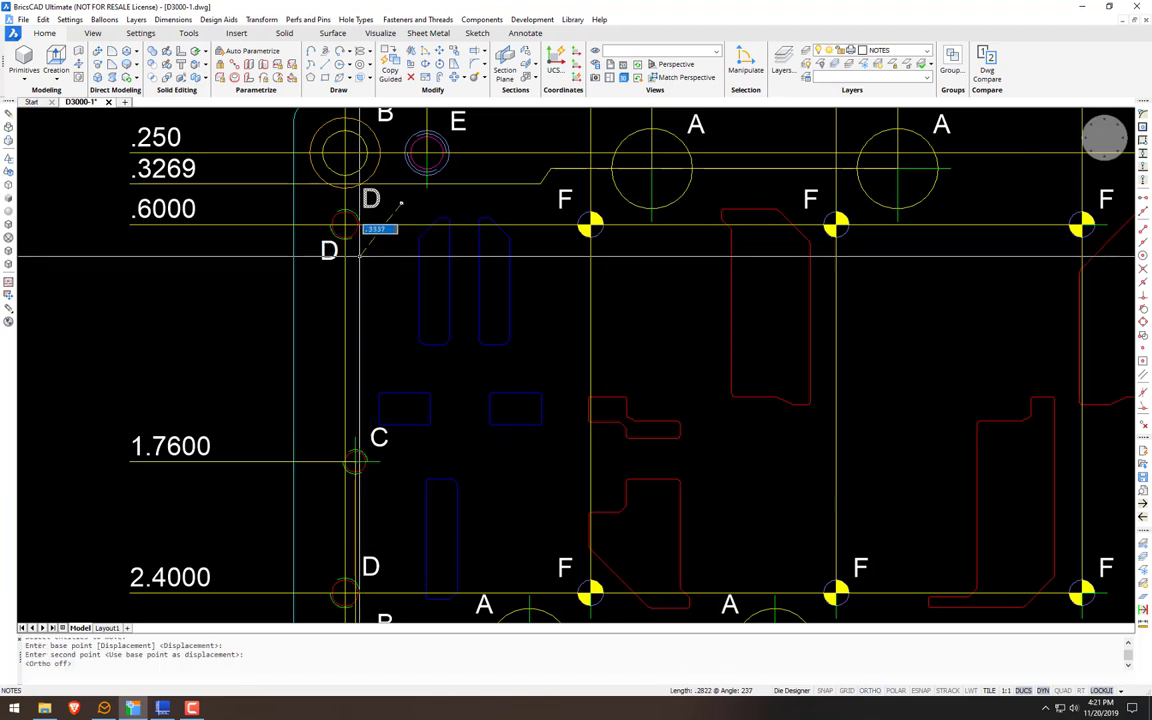
pyautogui.click(347, 257)
# Step: Move the C and lower D hole letters to the left of their holes, clear of the datum lines
pyautogui.press('Return')
pyautogui.click(387, 442)
pyautogui.press('Return')
pyautogui.click(398, 447)
pyautogui.click(343, 452)
pyautogui.press('Return')
pyautogui.press('Return')
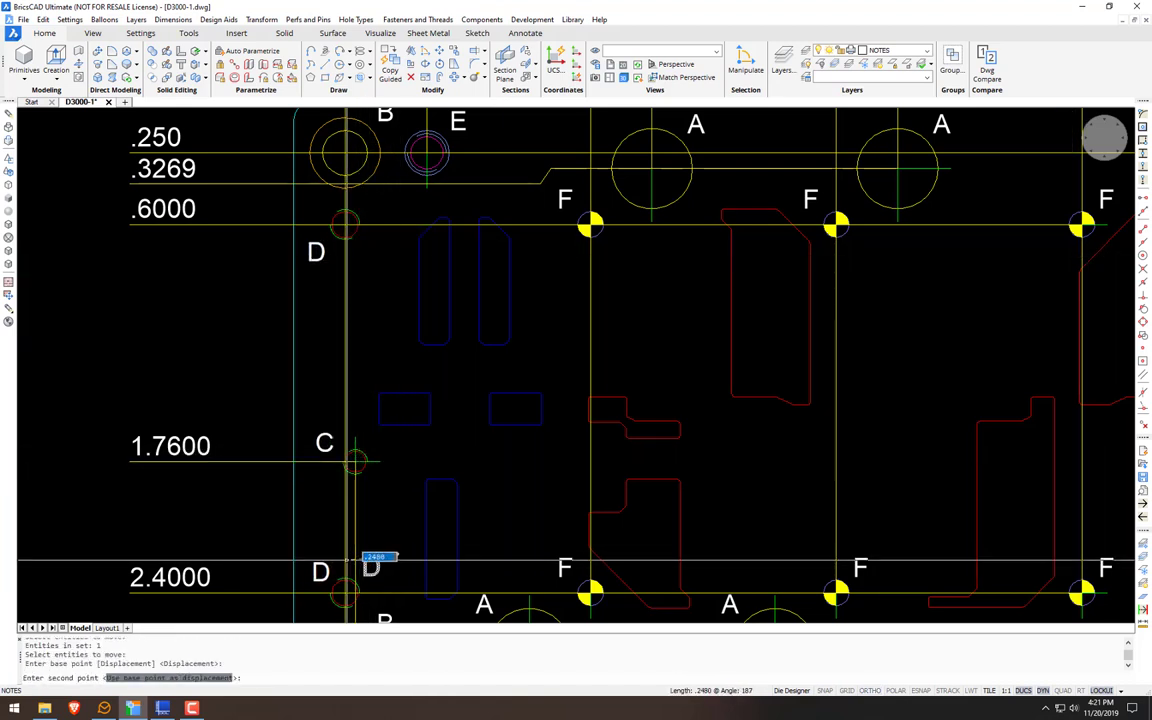
pyautogui.click(370, 566)
pyautogui.click(311, 565)
# Step: Read the Hole Data notes for each lettered hole, and examine the original die insert in the die set plan view
pyautogui.scroll(-5, 538, 399)
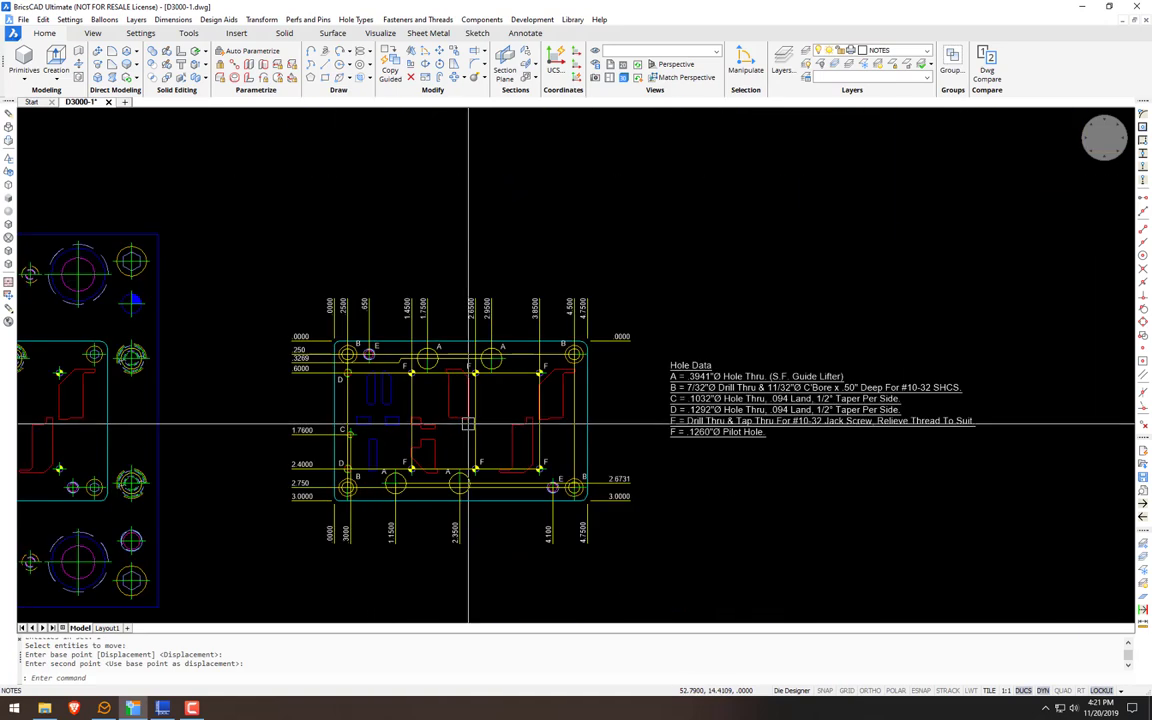
pyautogui.scroll(5, 538, 399)
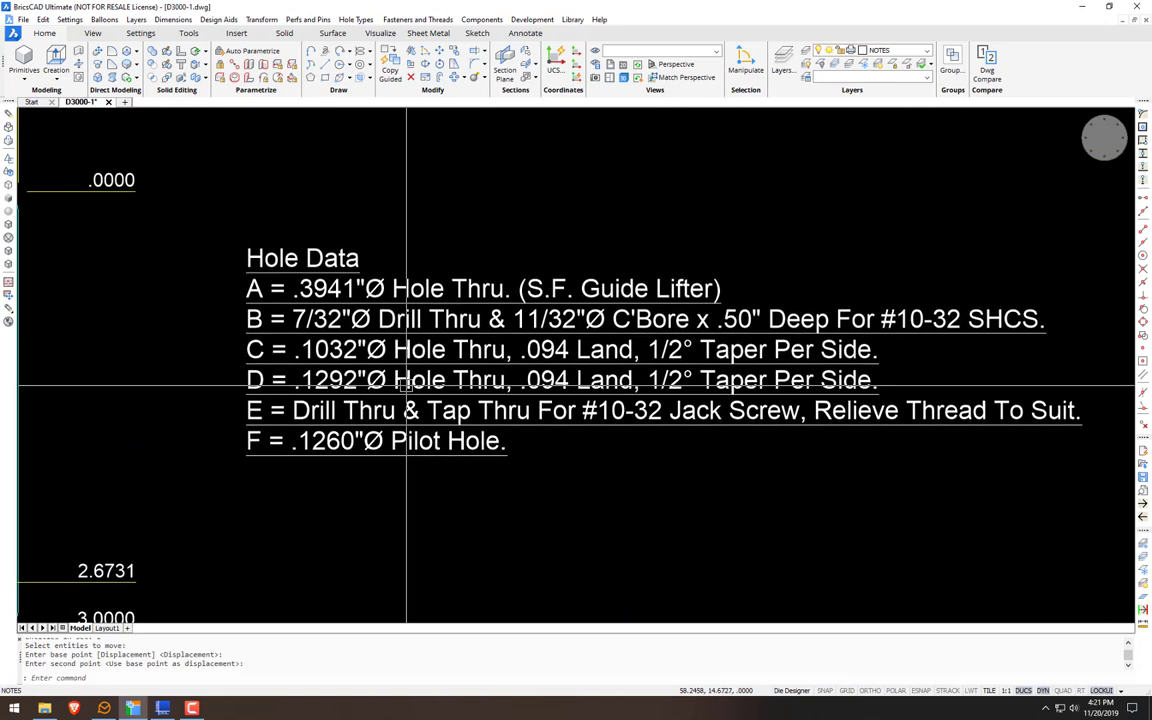
pyautogui.moveTo(313, 357); pyautogui.dragTo(214, 351, button='middle')
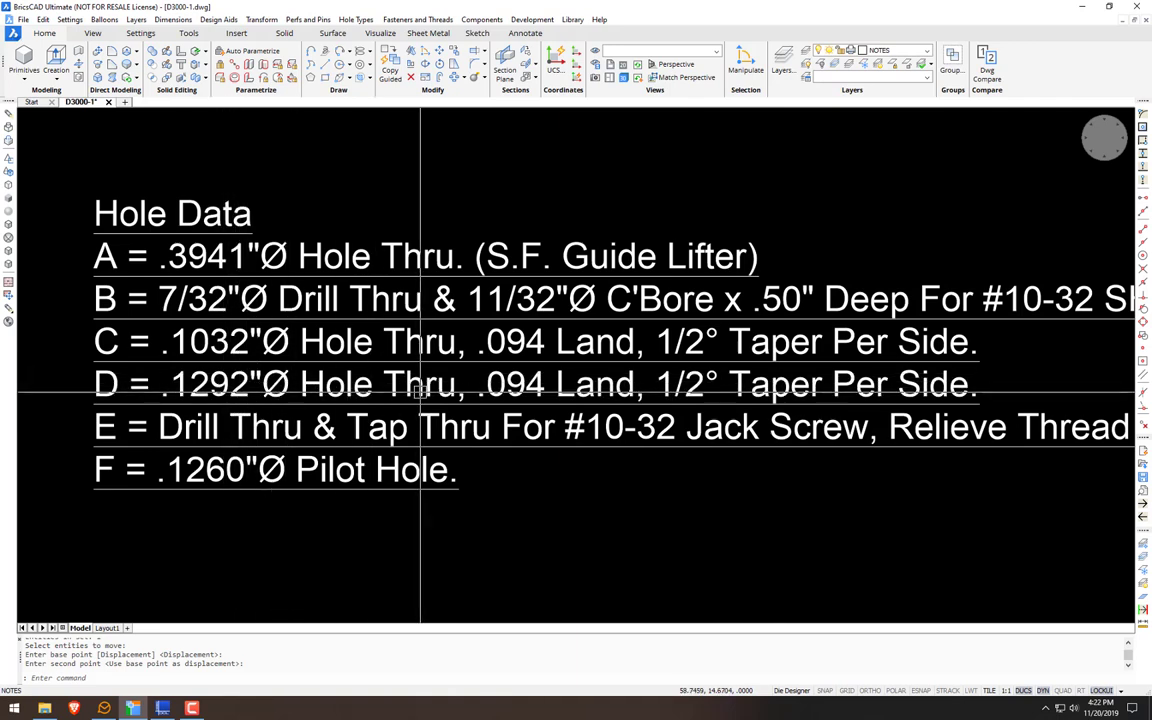
pyautogui.scroll(-2, 558, 385)
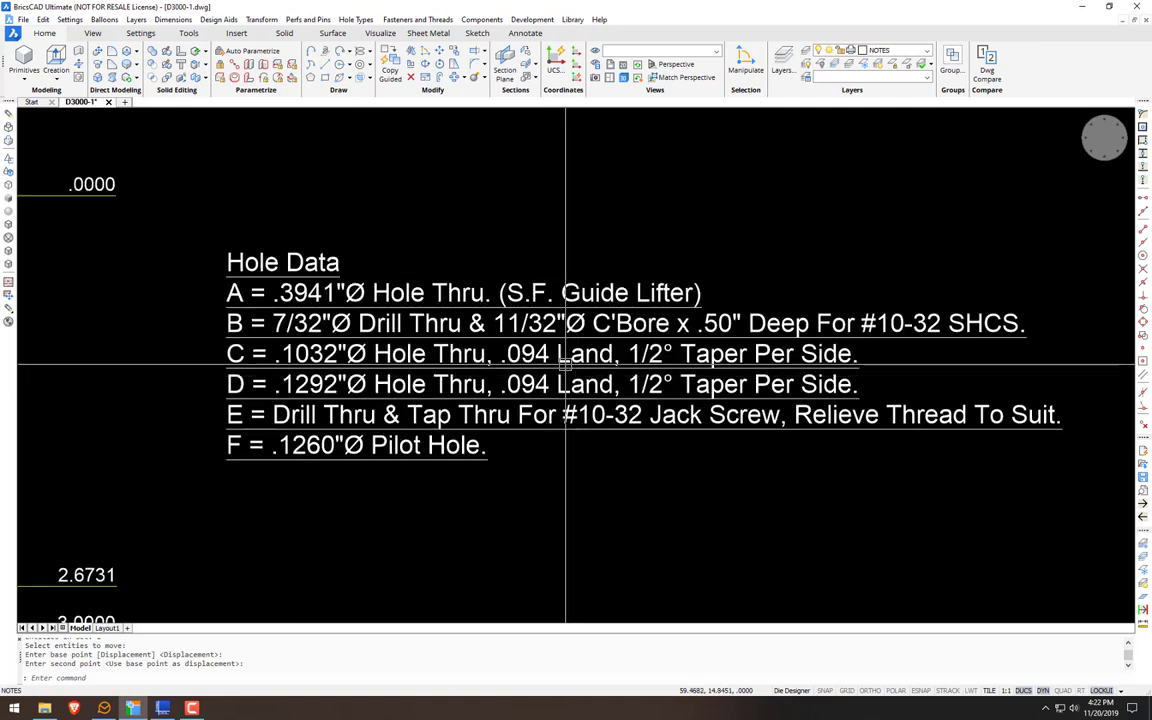
pyautogui.scroll(-5, 565, 365)
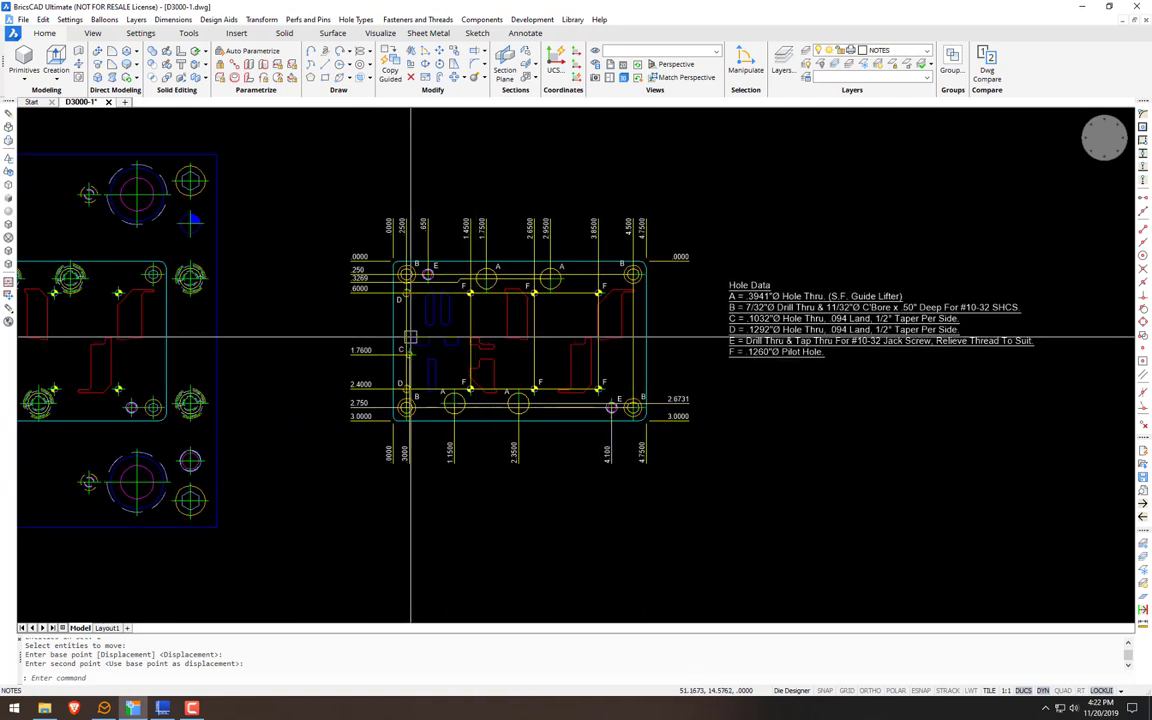
pyautogui.scroll(3, 393, 265)
pyautogui.scroll(-3, 403, 267)
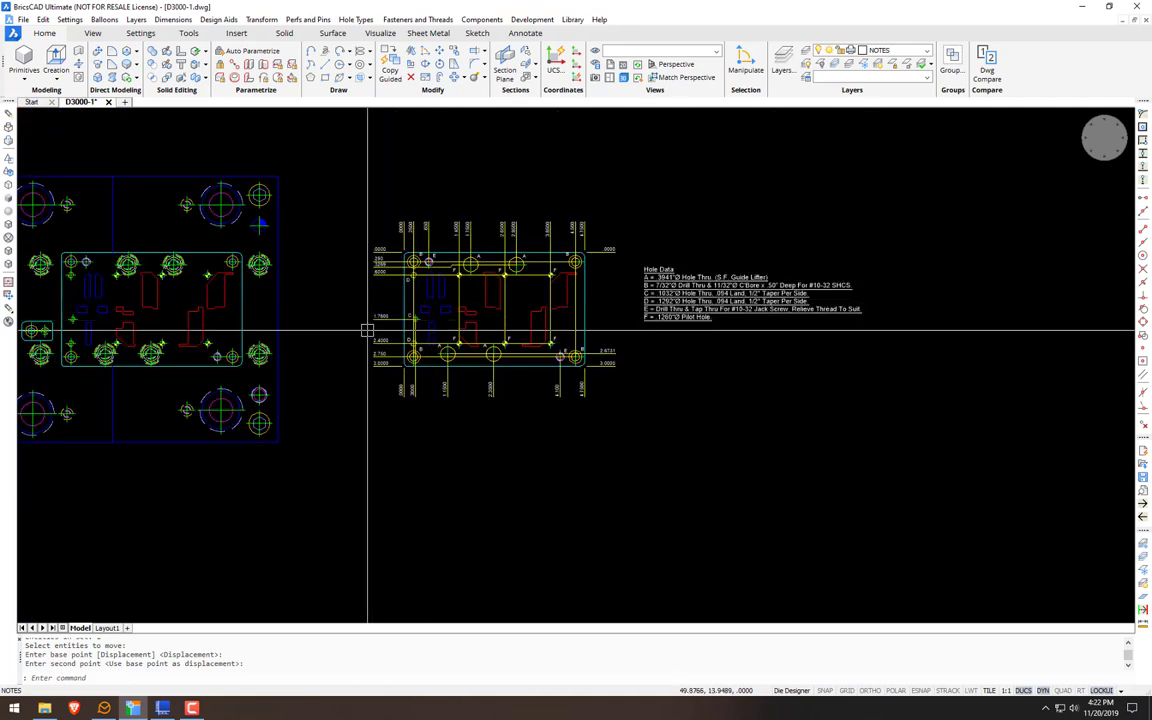
pyautogui.moveTo(392, 334); pyautogui.dragTo(753, 347, button='middle')
pyautogui.scroll(2, 525, 342)
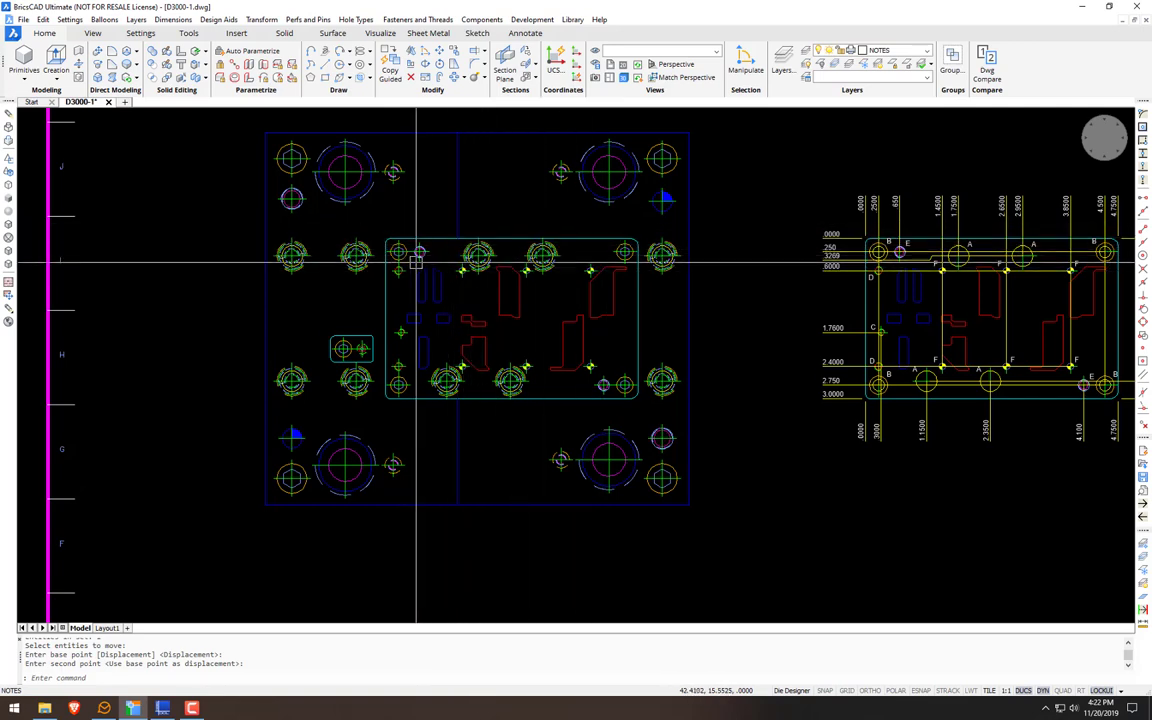
pyautogui.scroll(2, 421, 252)
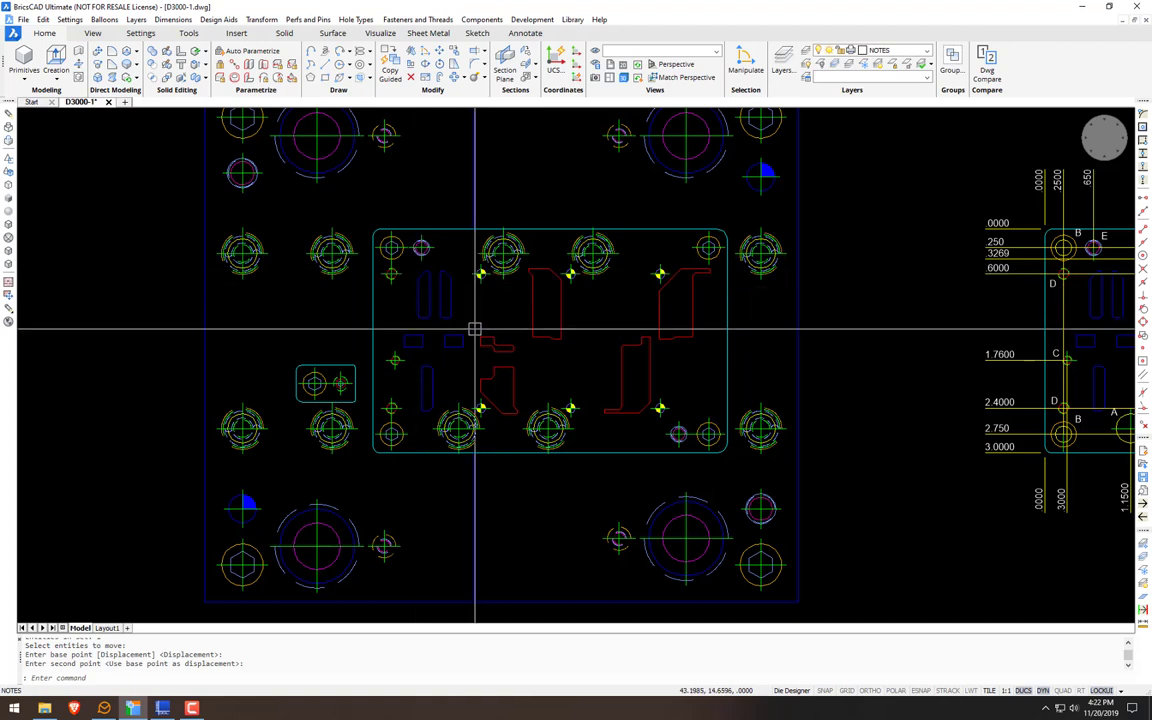
# Step: Open the Taper Relieved Holes settings with the TH command, check the insert thickness and offset per side, and close them unchanged
pyautogui.press('Escape')
pyautogui.press('Escape')
pyautogui.press('Escape')
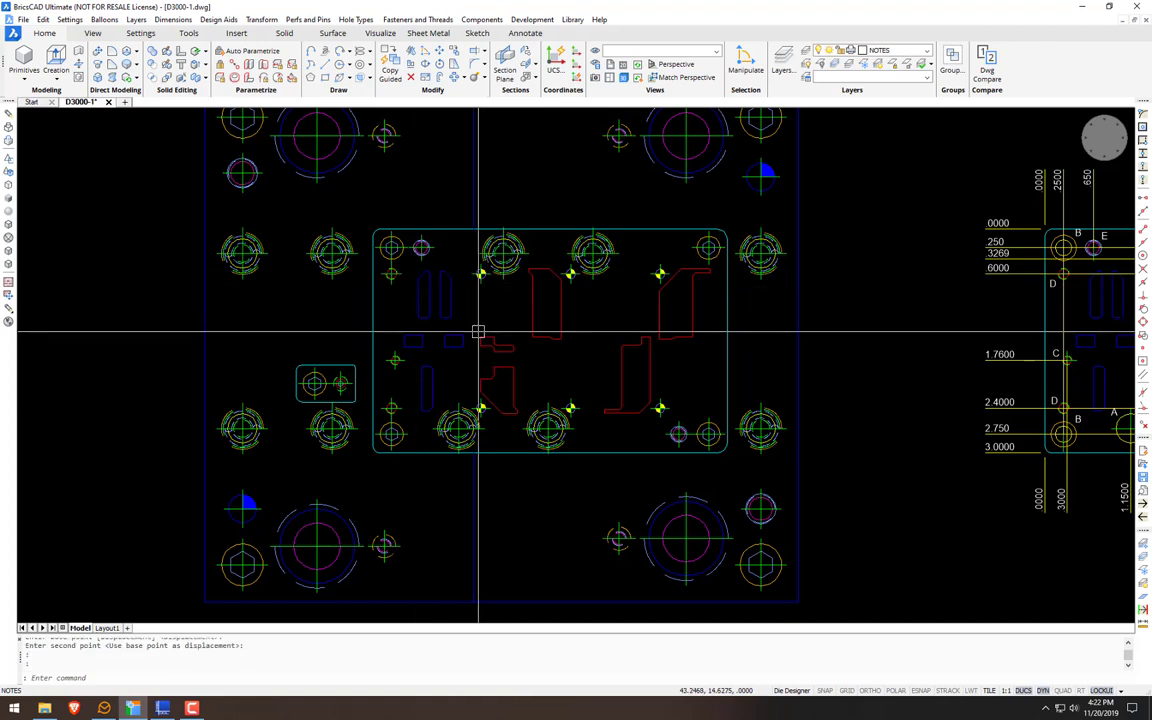
pyautogui.write('th')
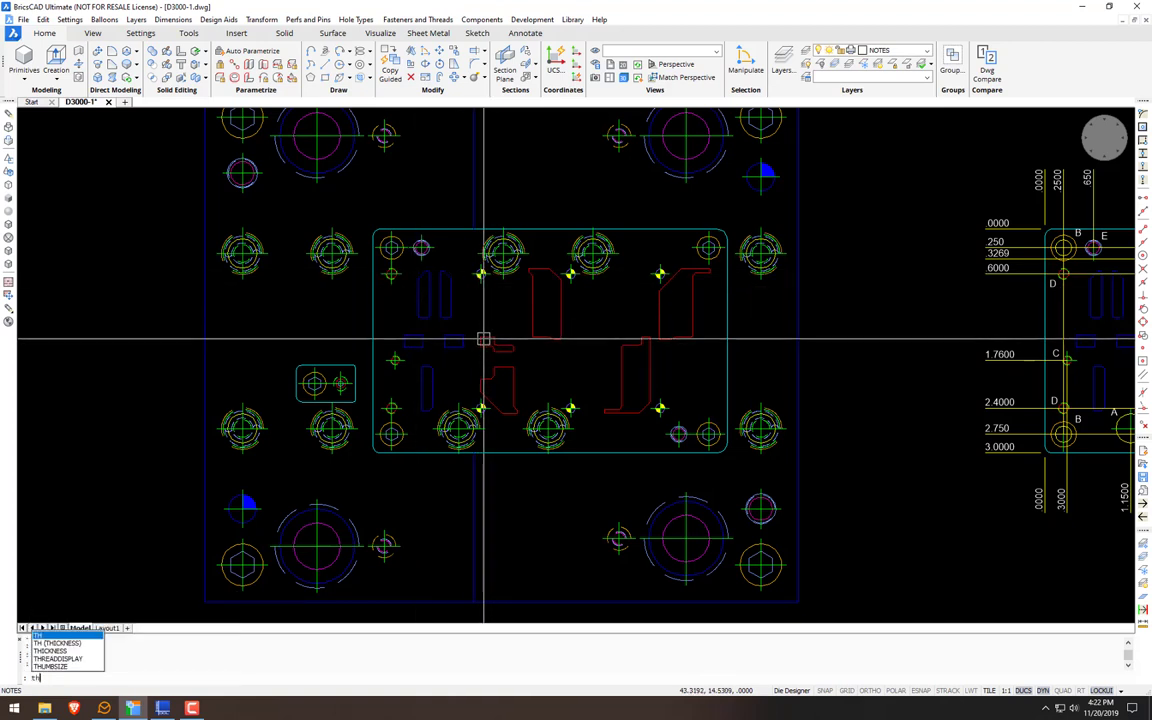
pyautogui.press('Return')
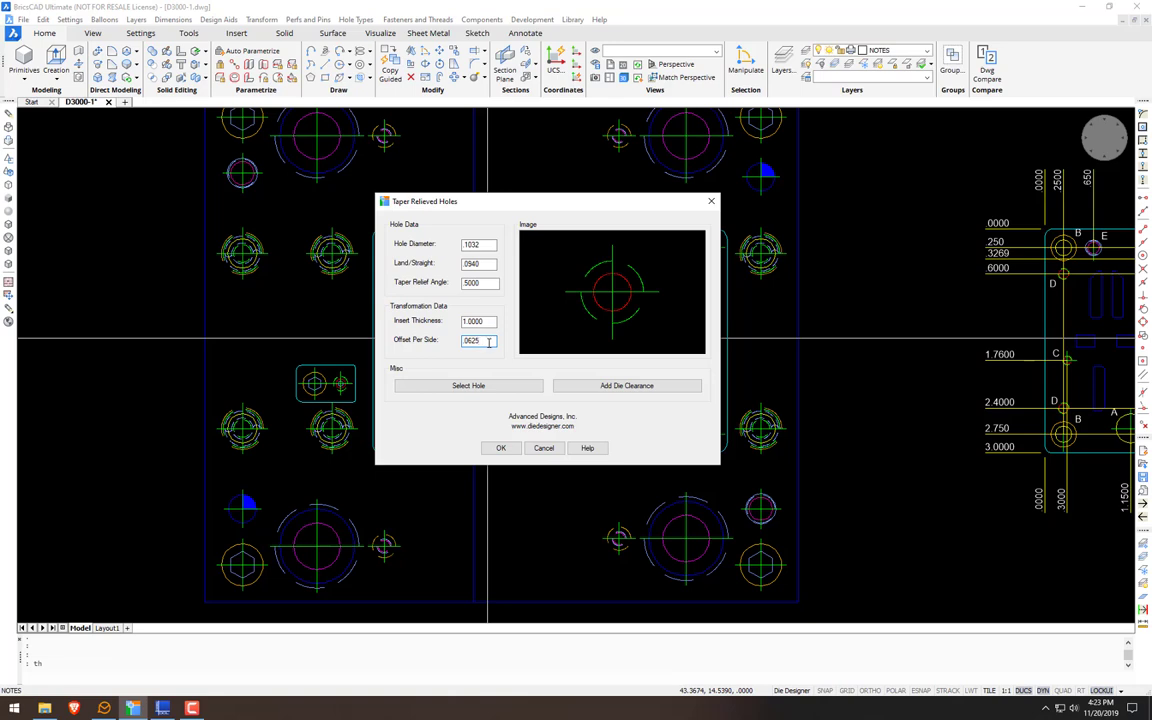
pyautogui.click(712, 203)
# Step: Transform the three taper-relieved holes near the original die insert's left edge into their larger plain relief holes
pyautogui.scroll(3, 395, 271)
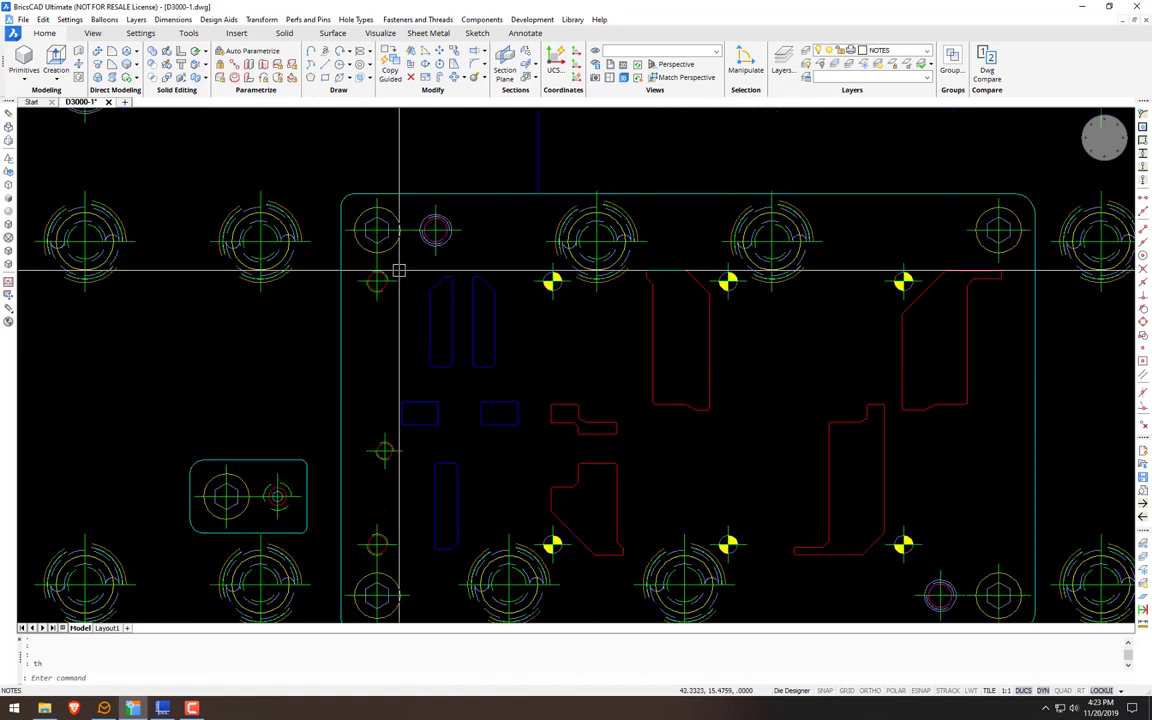
pyautogui.moveTo(395, 271); pyautogui.dragTo(407, 209, button='middle')
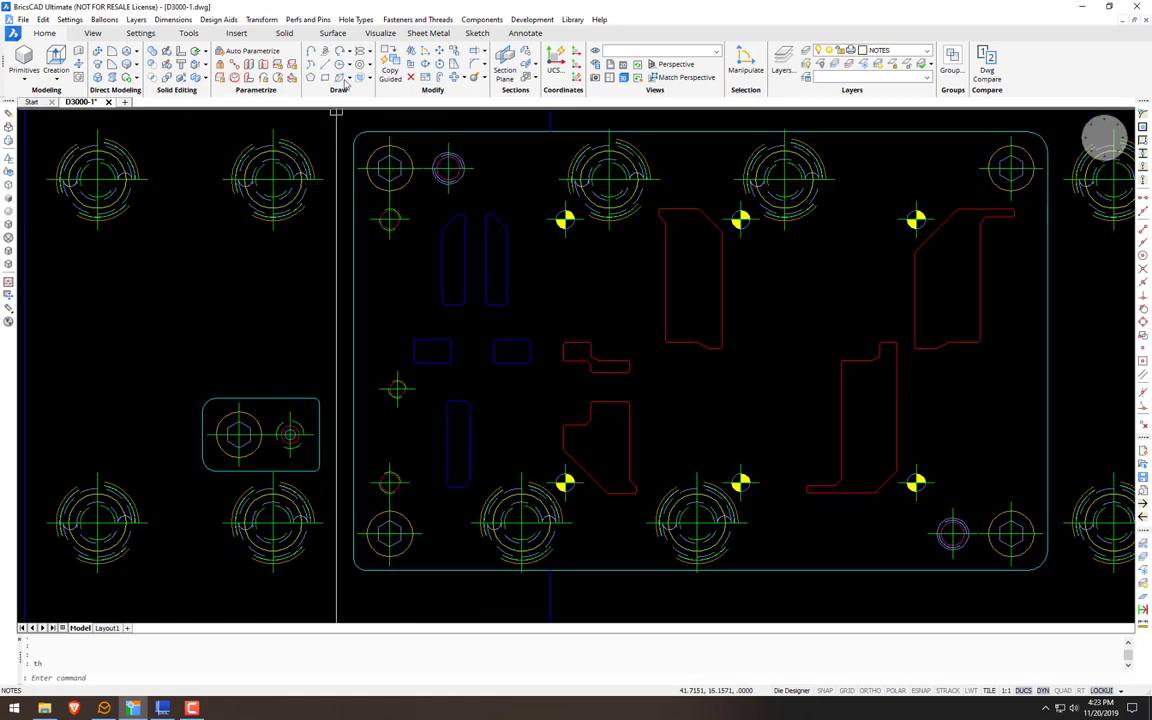
pyautogui.click(260, 20)
pyautogui.click(275, 48)
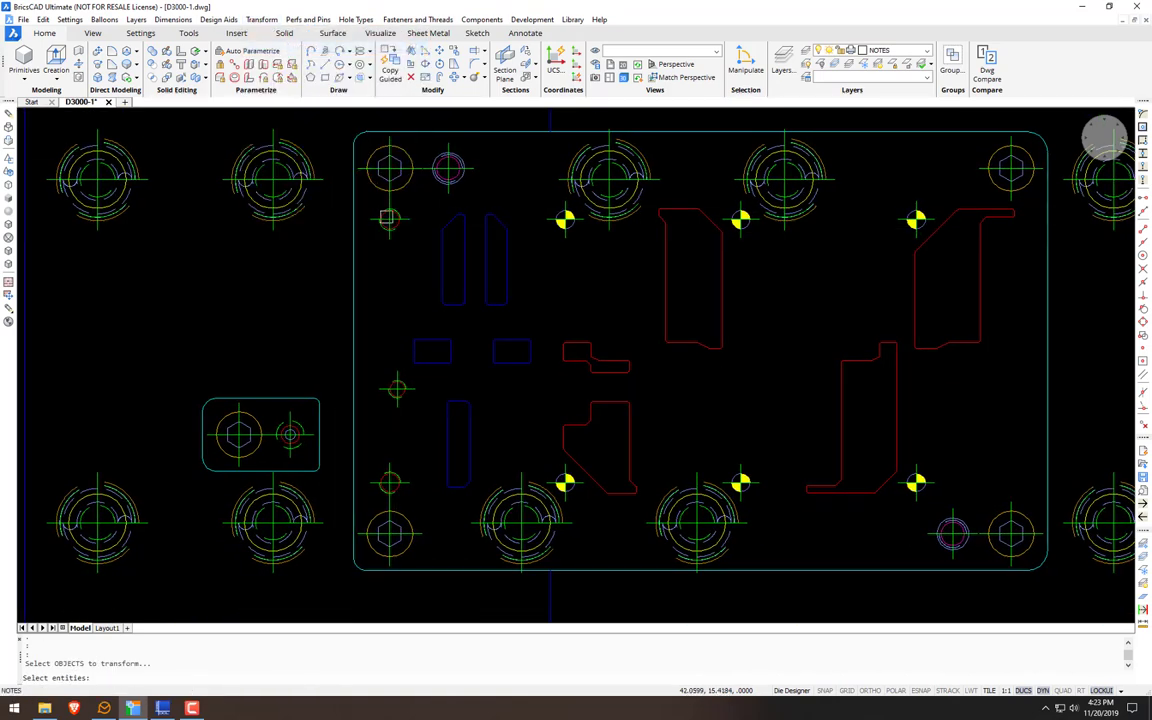
pyautogui.press('Return')
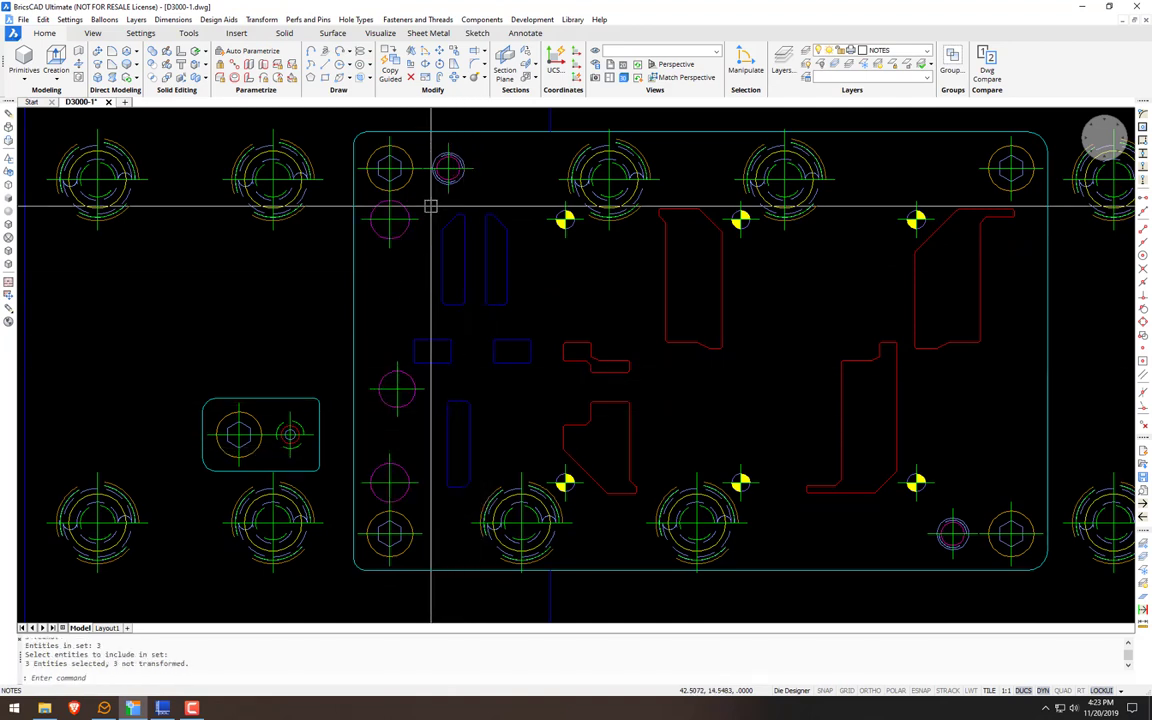
# Step: Make LINE_PHANTOM3 the current layer and change the original die insert's outline to it
pyautogui.click(928, 50)
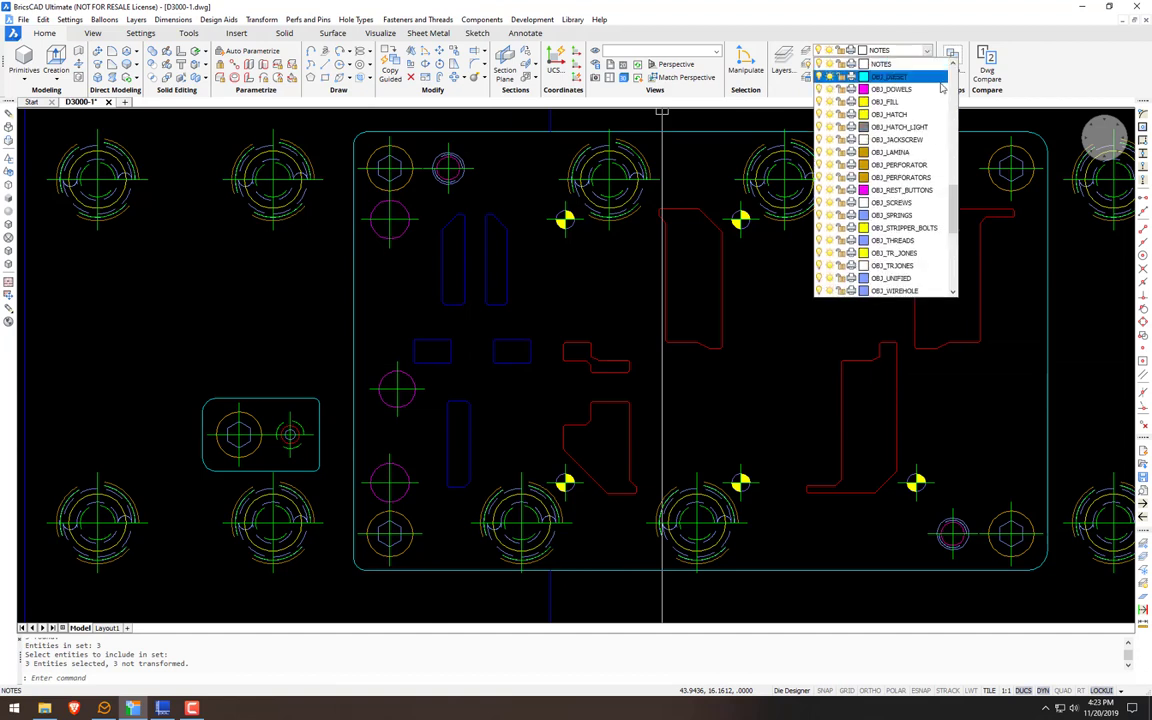
pyautogui.moveTo(955, 211); pyautogui.dragTo(955, 270)
pyautogui.scroll(5, 900, 160)
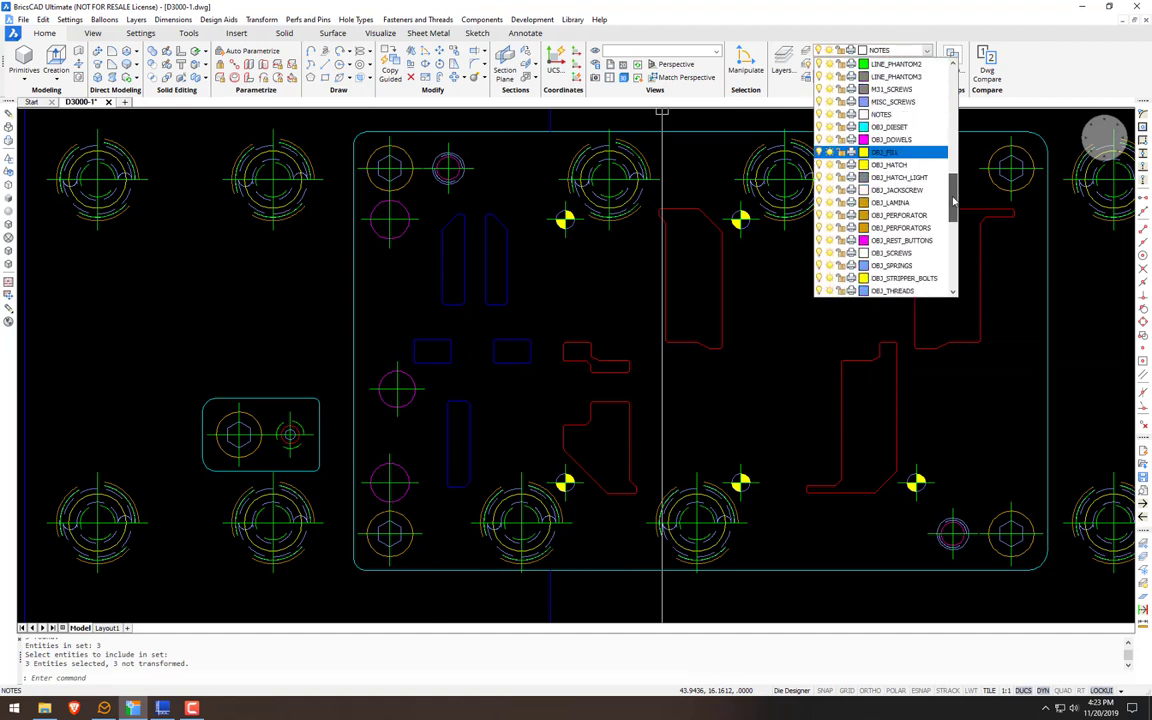
pyautogui.click(918, 160)
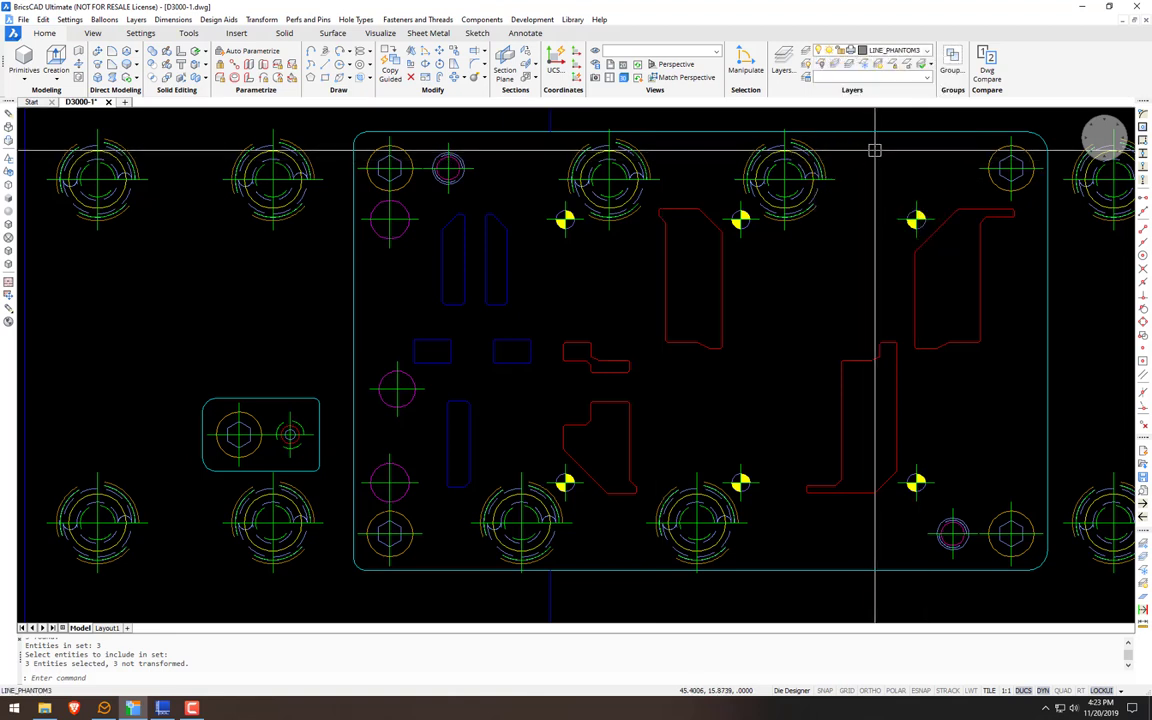
pyautogui.press('Return')
pyautogui.click(1020, 130)
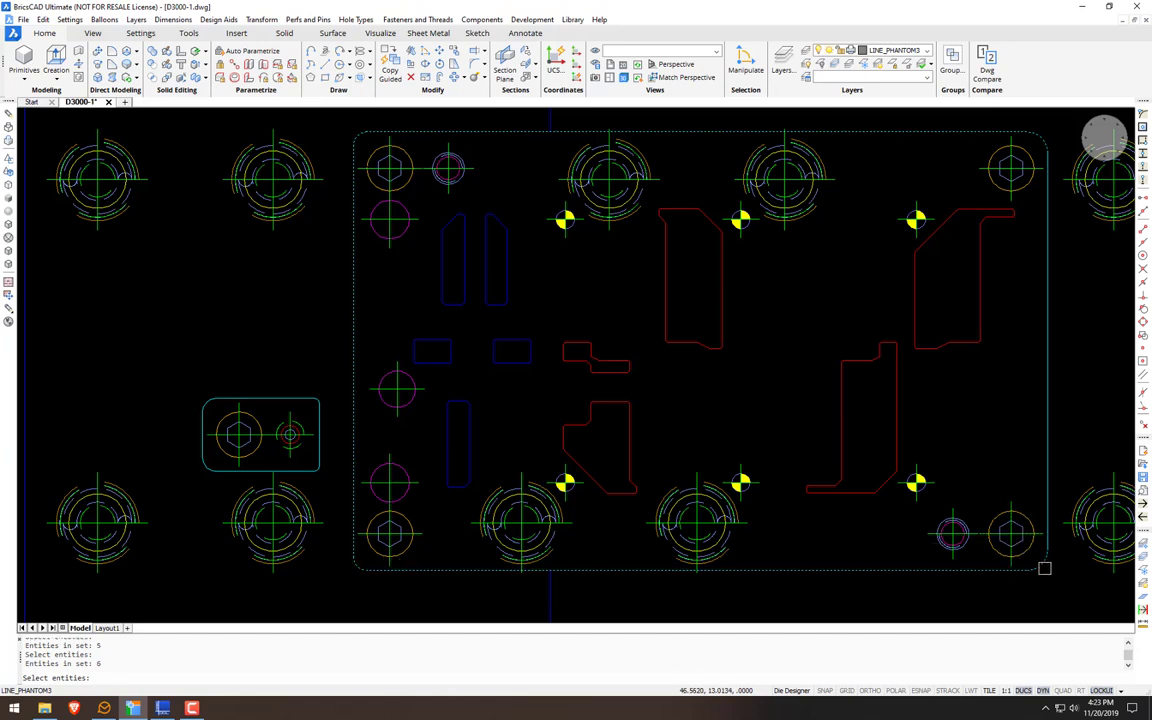
pyautogui.press('Return')
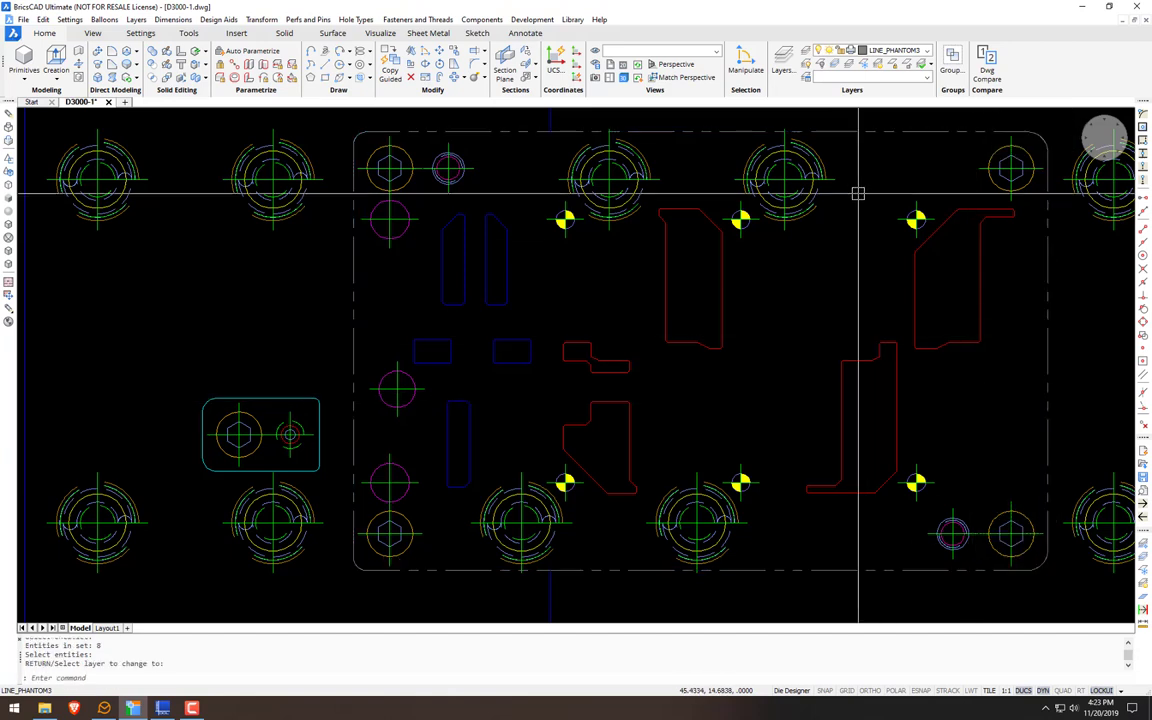
# Step: Erase the two jack screw holes from the original die insert in the die set plan view
pyautogui.scroll(-5, 621, 328)
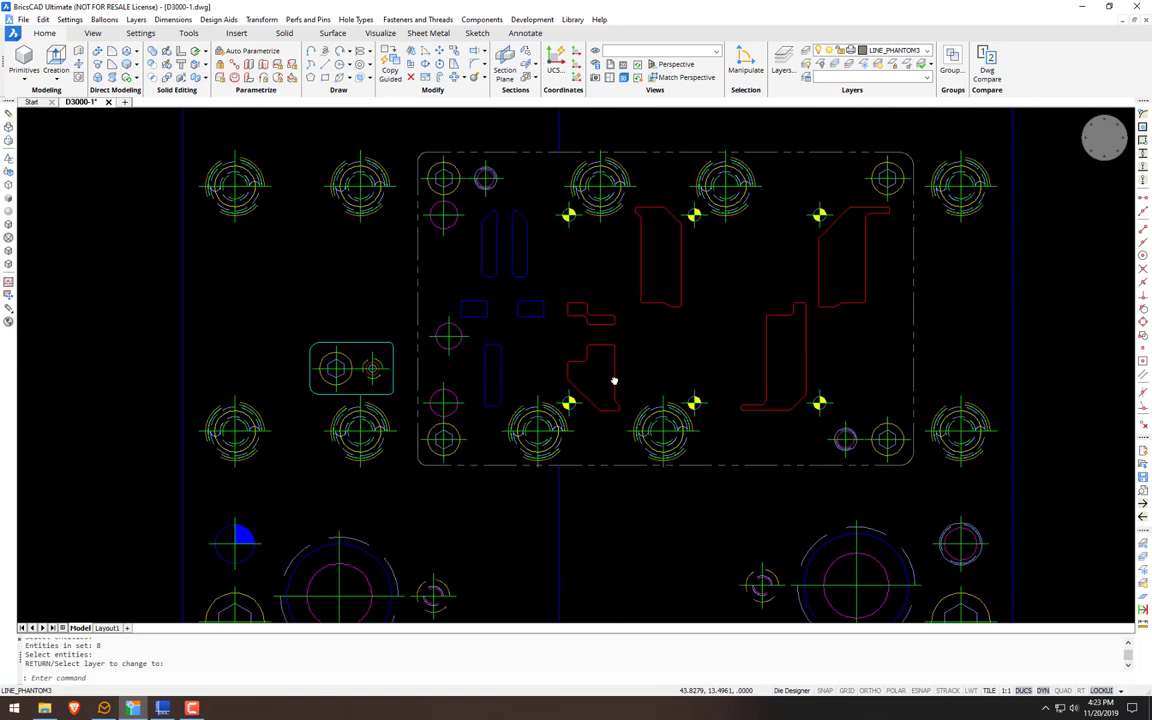
pyautogui.click(566, 461)
pyautogui.click(530, 489)
pyautogui.press('Delete')
pyautogui.press('Return')
pyautogui.press('Return')
pyautogui.moveTo(582, 177)
pyautogui.mouseDown(button='middle')
pyautogui.moveTo(517, 205)
pyautogui.moveTo(569, 238)
pyautogui.mouseUp(button='middle')
pyautogui.press('Delete')
pyautogui.press('Return')
pyautogui.moveTo(643, 455)
pyautogui.mouseDown(button='middle')
pyautogui.moveTo(410, 390)
pyautogui.moveTo(430, 386)
pyautogui.moveTo(404, 391)
pyautogui.moveTo(733, 378)
pyautogui.mouseUp(button='middle')
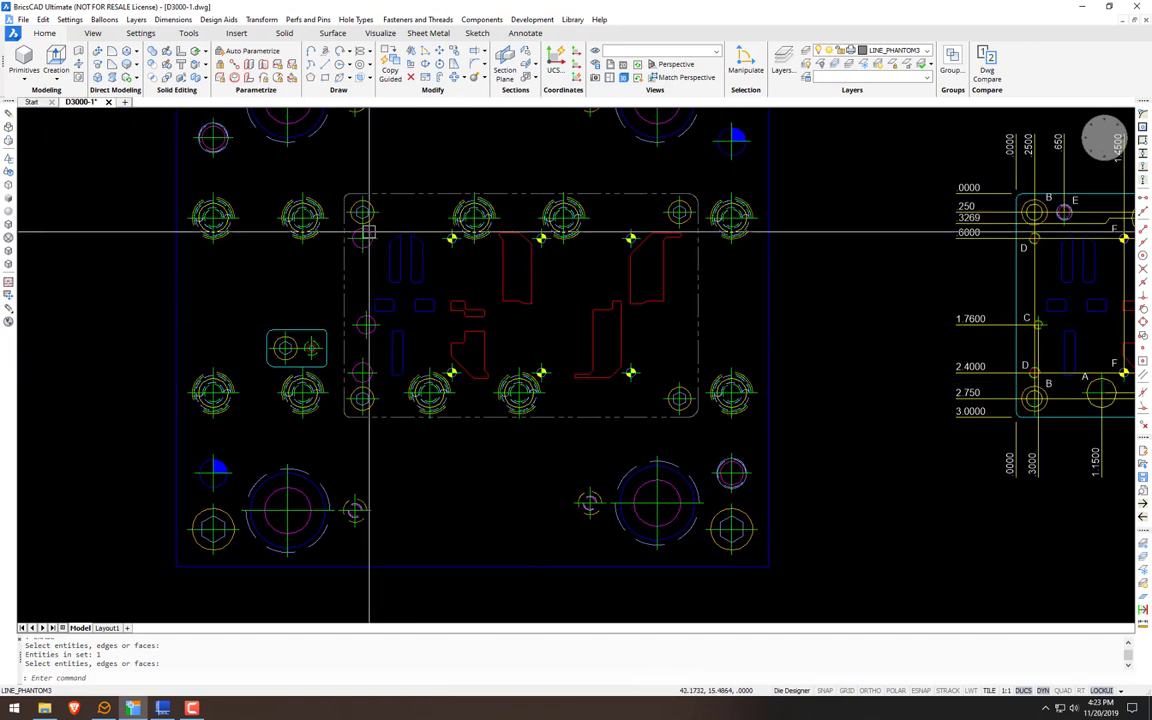
# Step: Transform the four corner fasteners of the original die insert into threaded holes
pyautogui.click(263, 20)
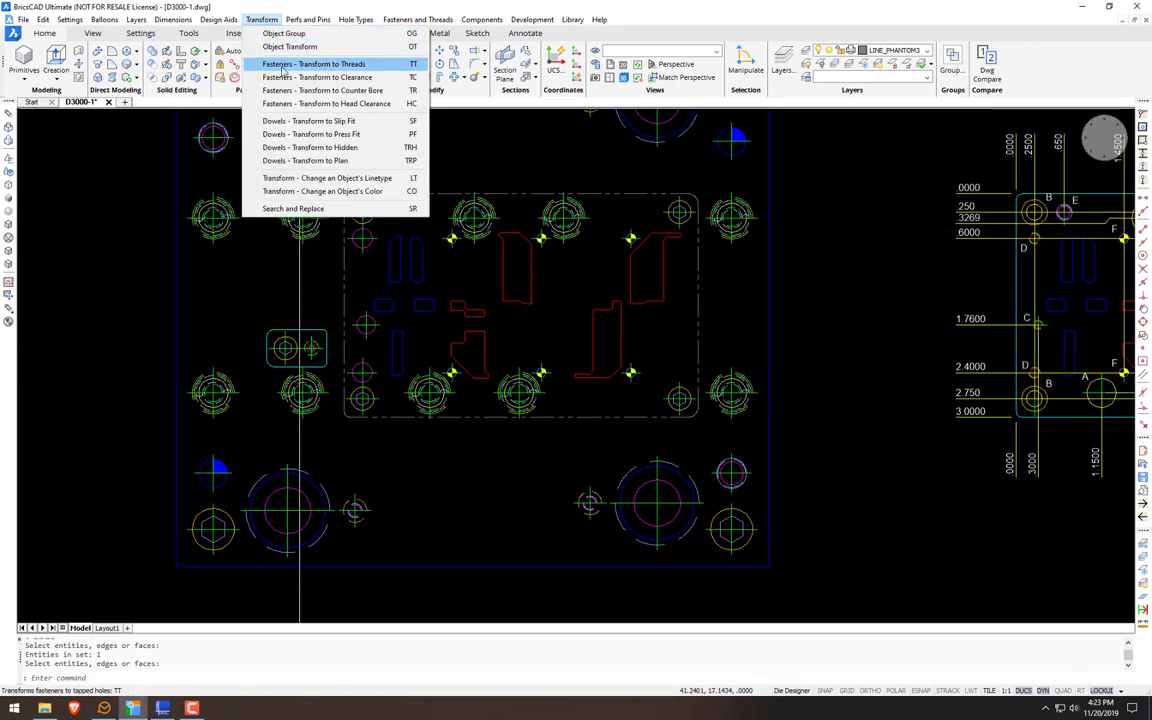
pyautogui.click(285, 63)
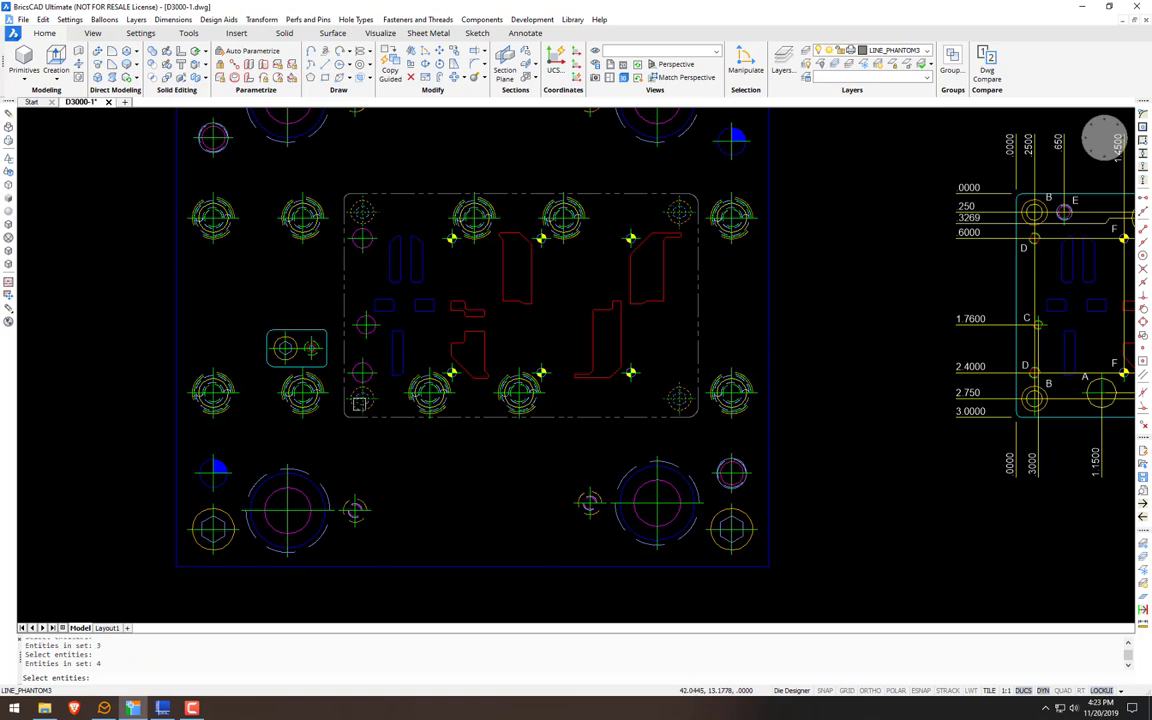
pyautogui.press('Escape')
pyautogui.scroll(3, 560, 368)
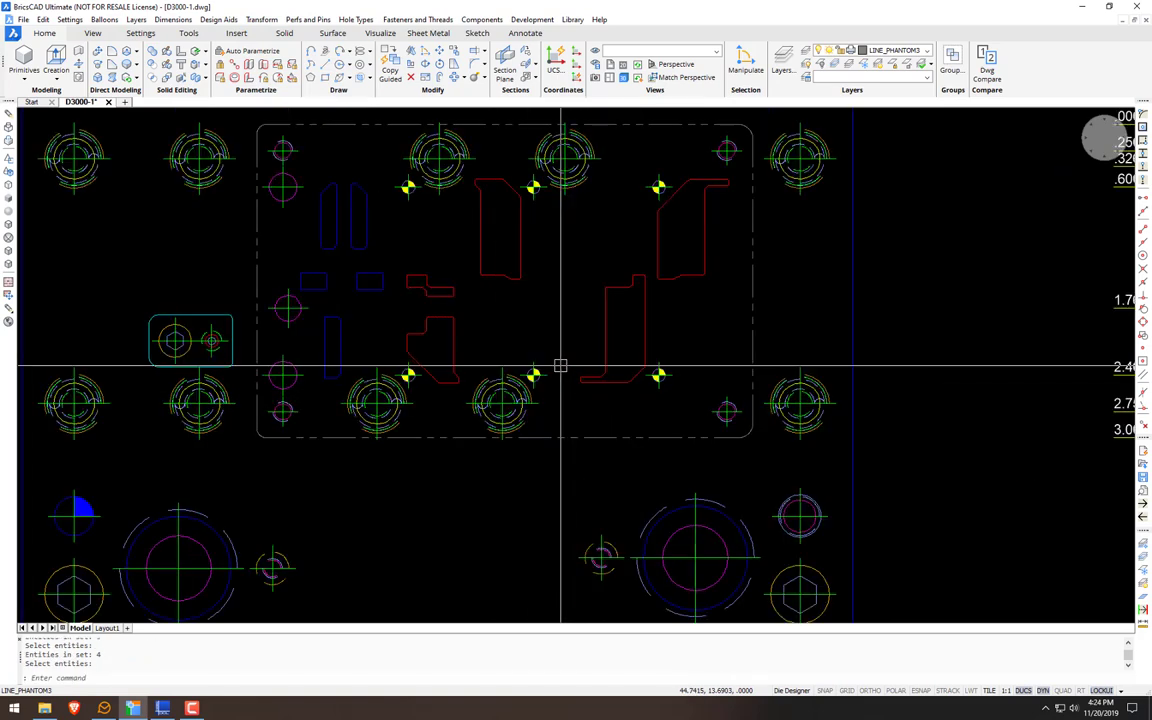
# Step: Run Object Transform on the six pilot holes in the original die insert to turn them into plain holes
pyautogui.click(262, 20)
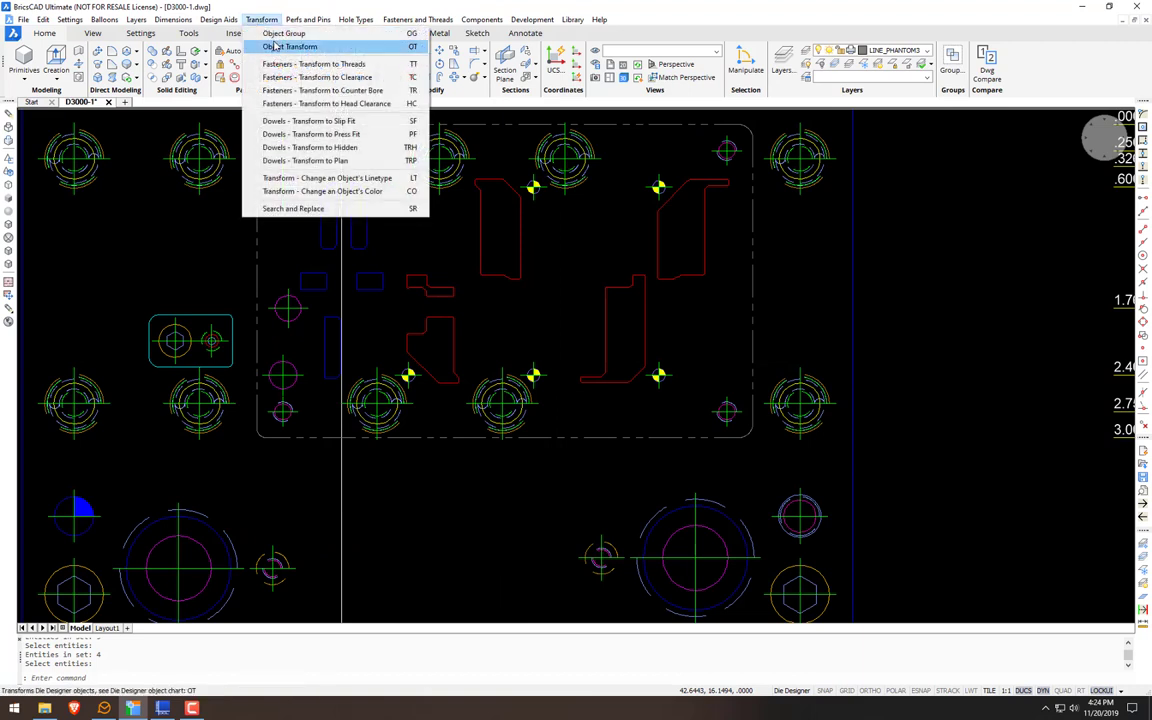
pyautogui.click(285, 46)
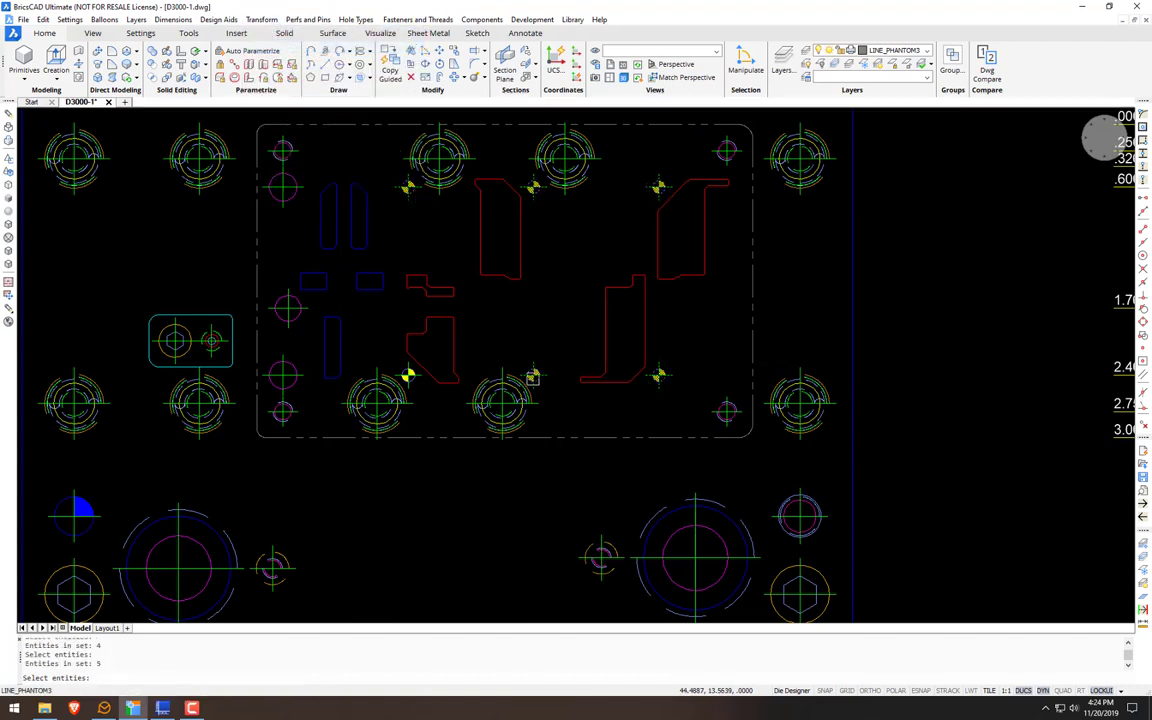
pyautogui.press('Return')
pyautogui.scroll(-2, 424, 321)
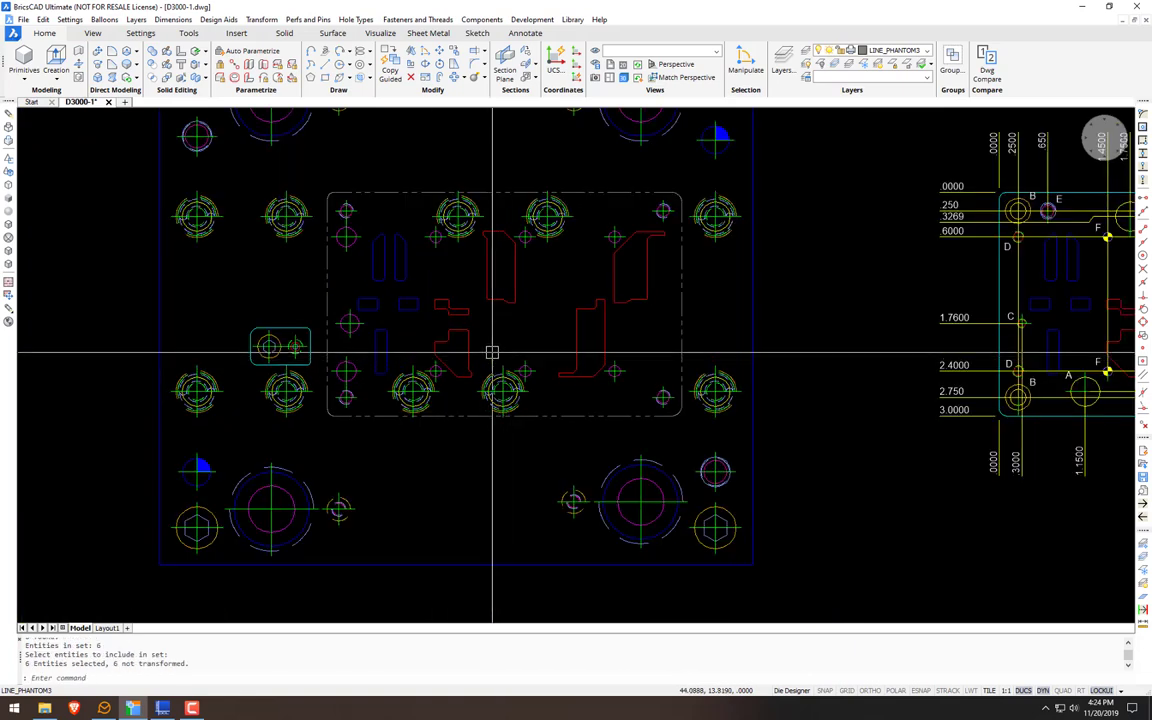
# Step: Measure the diameter of the outer hidden arc on the guide lifter near the die set's upper-left corner
pyautogui.scroll(5, 268, 220)
pyautogui.scroll(6, 268, 220)
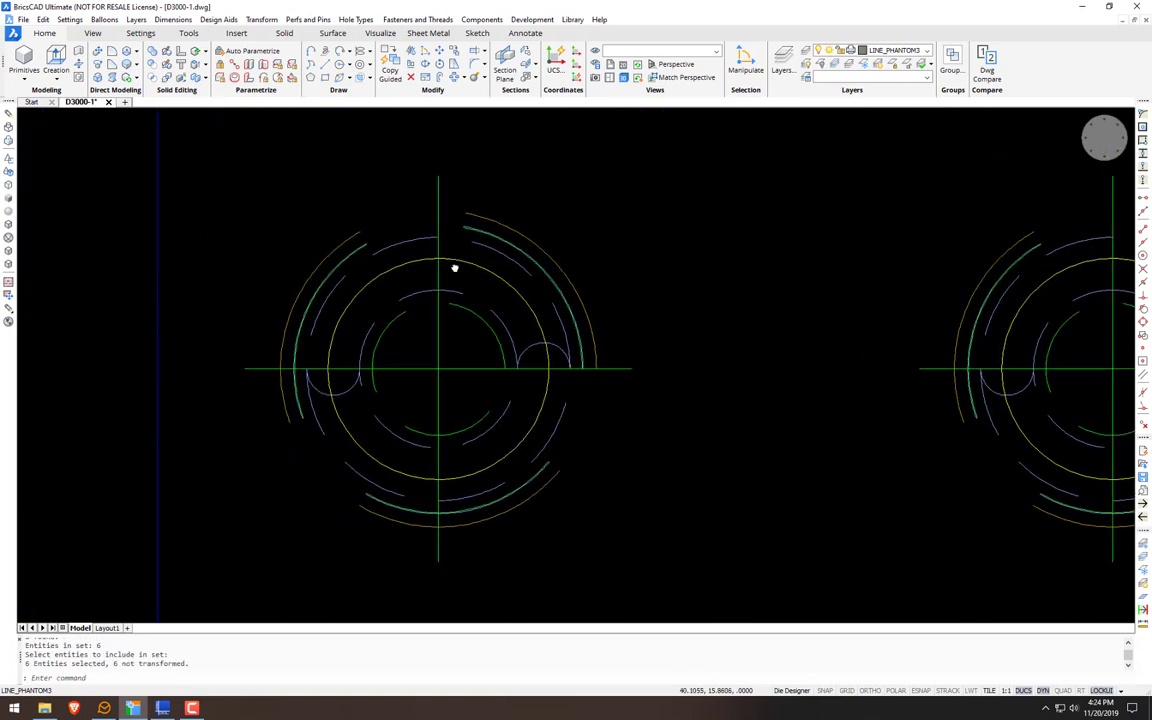
pyautogui.scroll(-3, 505, 262)
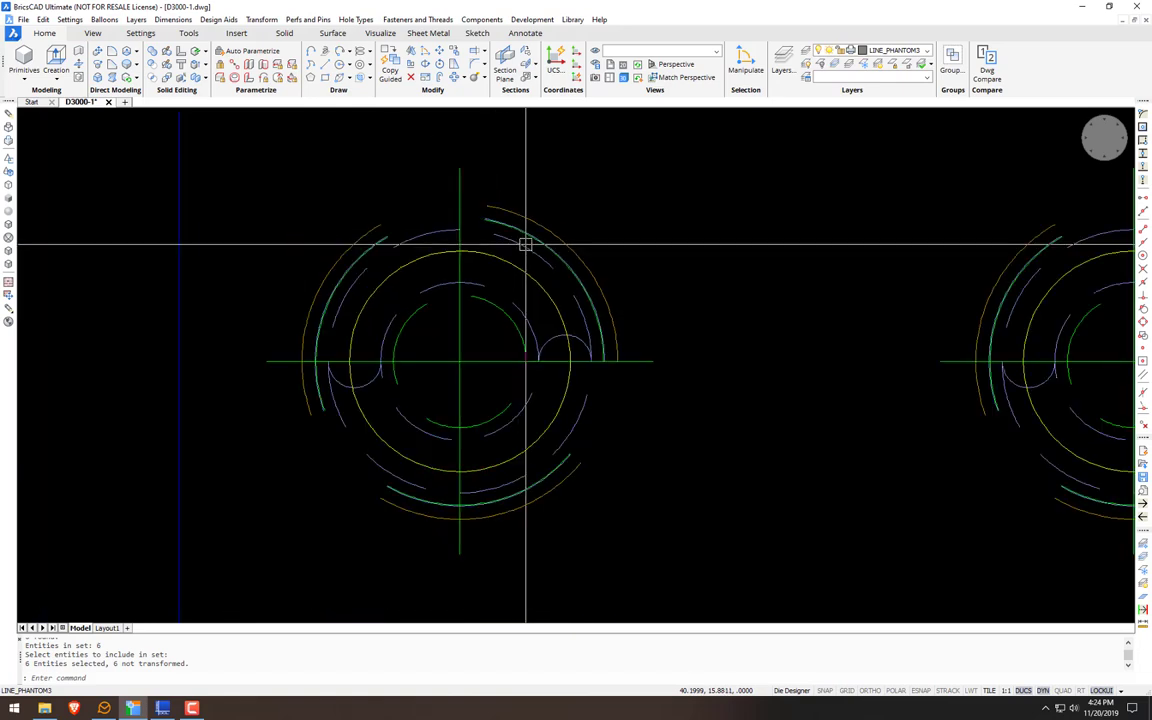
pyautogui.scroll(1, 520, 245)
pyautogui.scroll(4, 522, 206)
pyautogui.write('d')
pyautogui.press('Return')
pyautogui.scroll(3, 397, 190)
pyautogui.scroll(1, 397, 190)
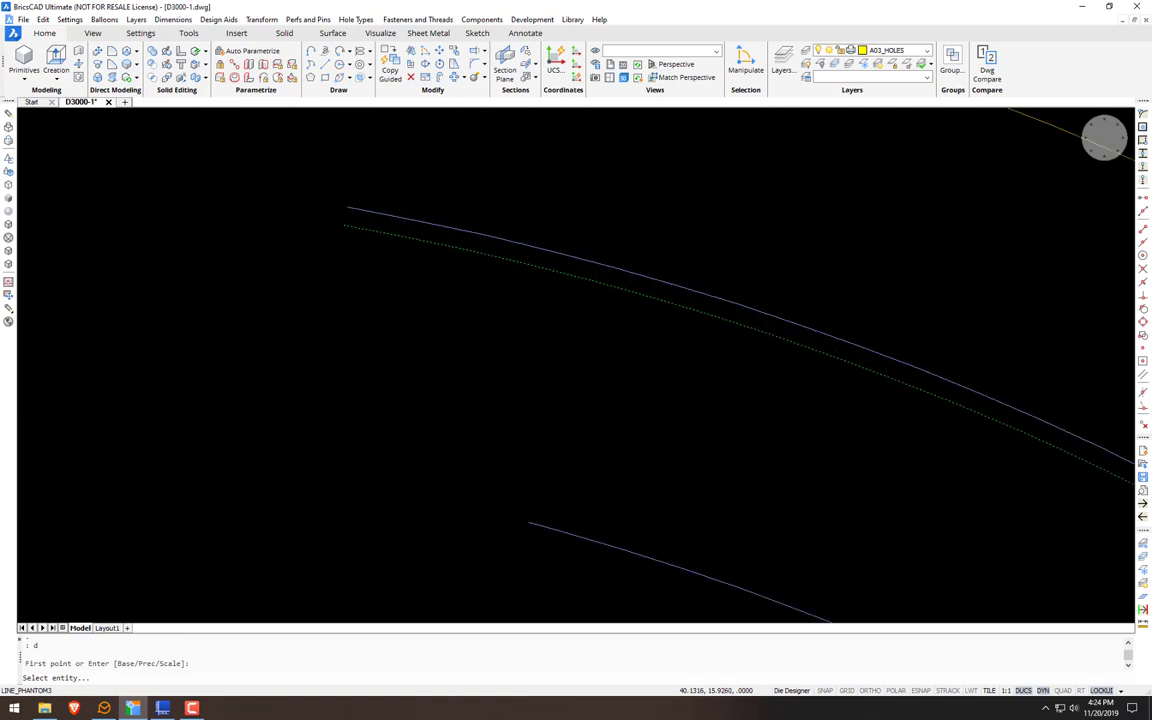
pyautogui.click(396, 216)
pyautogui.scroll(-4, 400, 199)
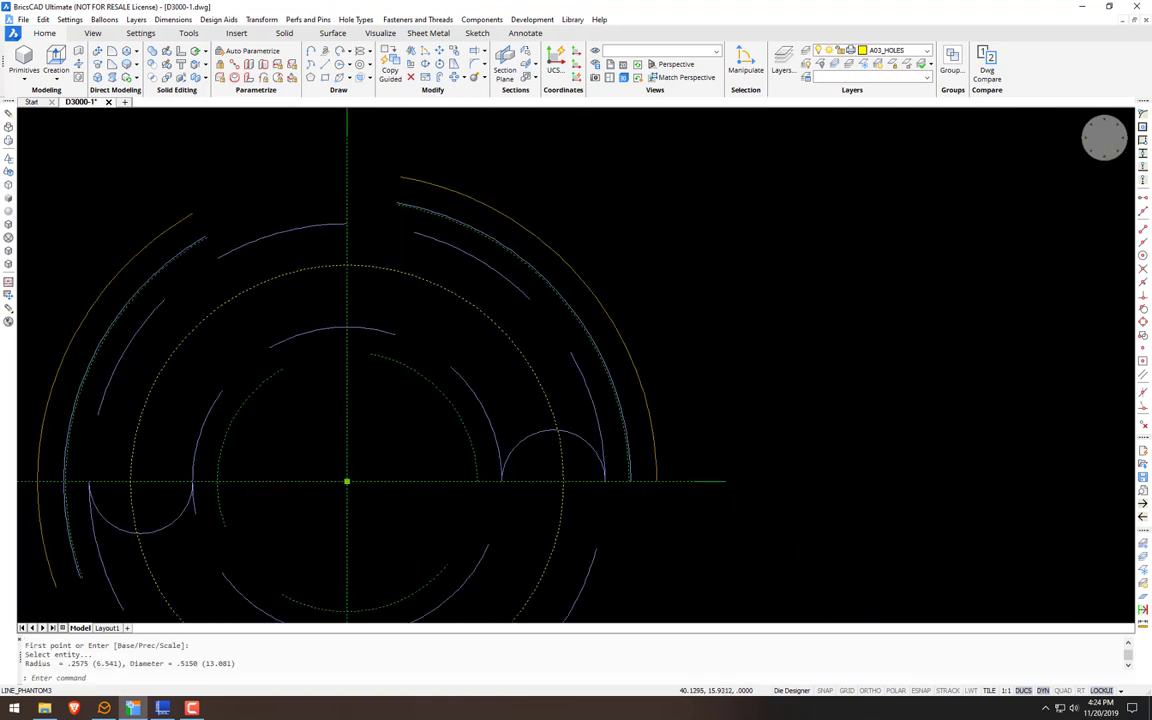
# Step: Place a 33/64 (.515625) drilled hole from the drill chart in the empty space beside the die set plan view
pyautogui.scroll(-4, 400, 197)
pyautogui.scroll(-3, 499, 222)
pyautogui.moveTo(625, 247); pyautogui.dragTo(401, 293, button='middle')
pyautogui.scroll(-1, 401, 293)
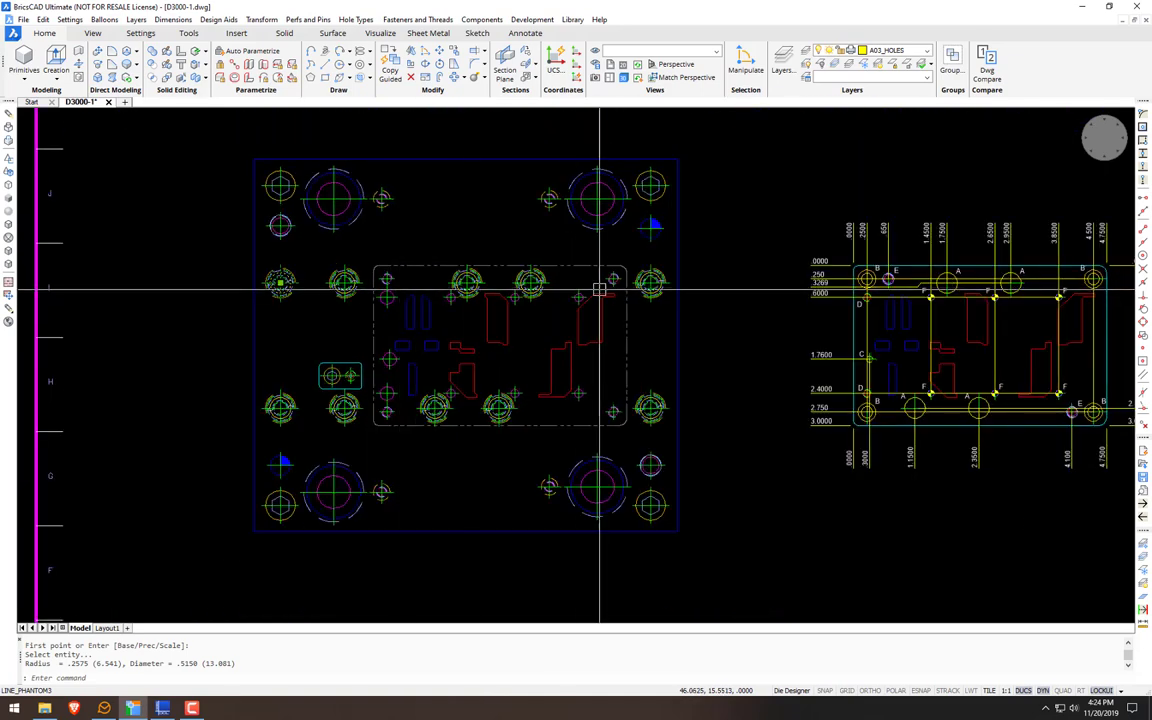
pyautogui.write('dr')
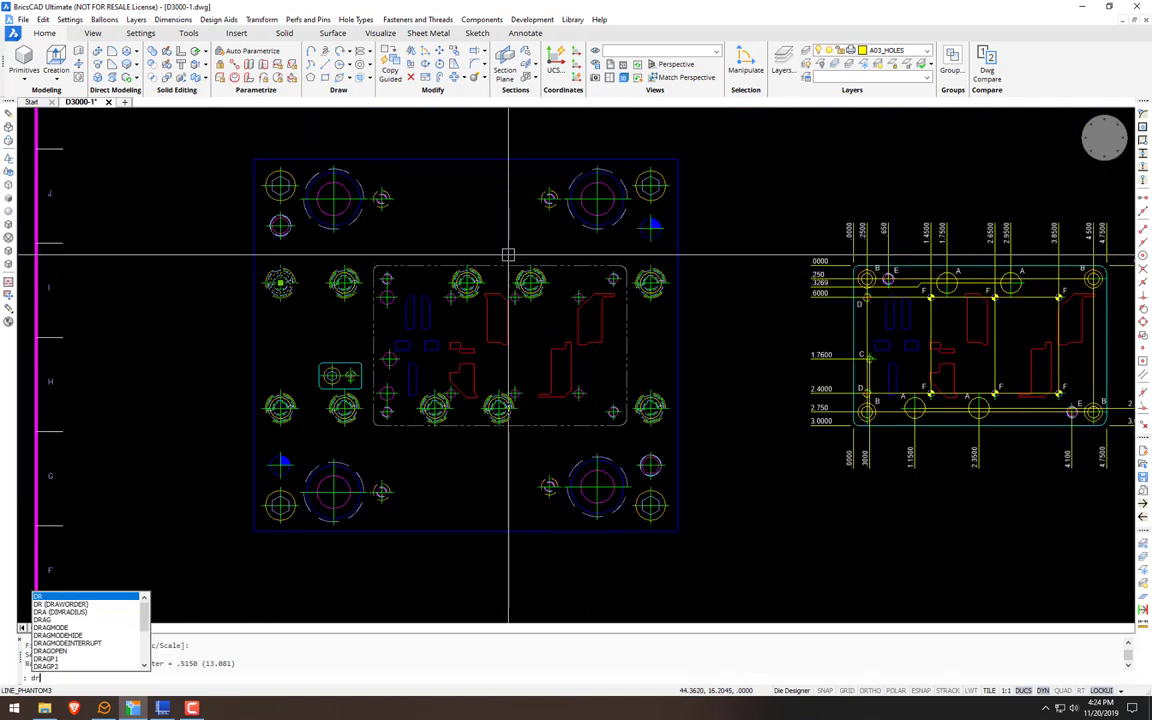
pyautogui.press('Return')
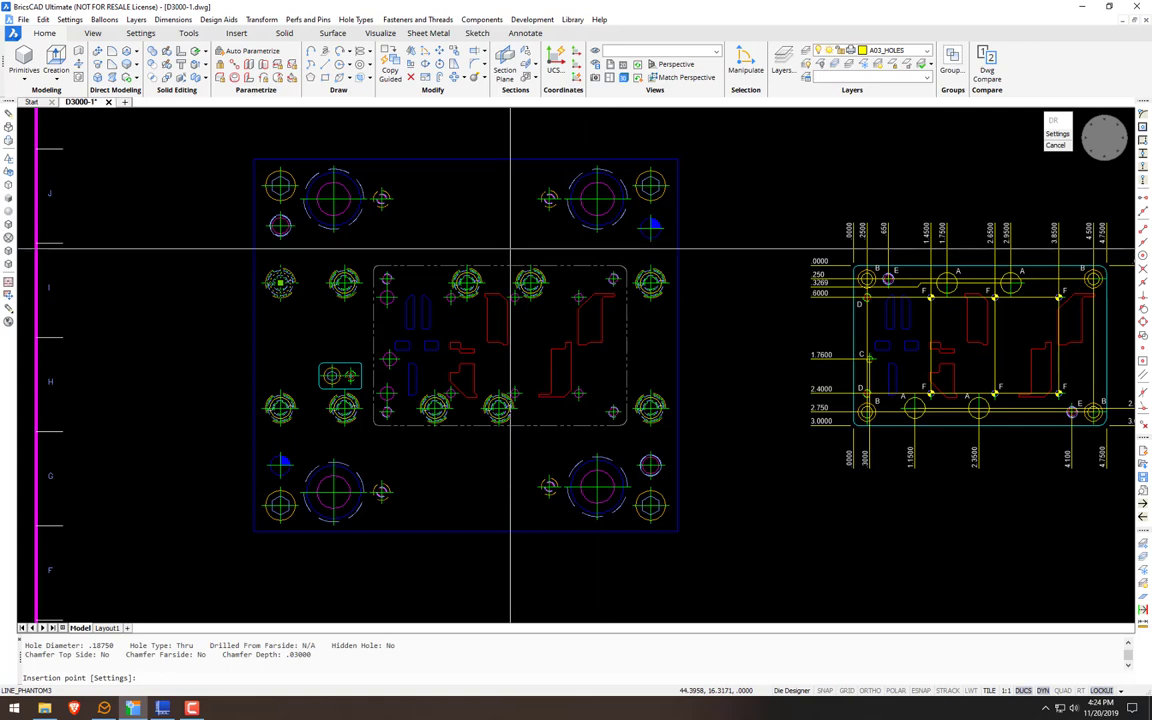
pyautogui.scroll(3, 295, 255)
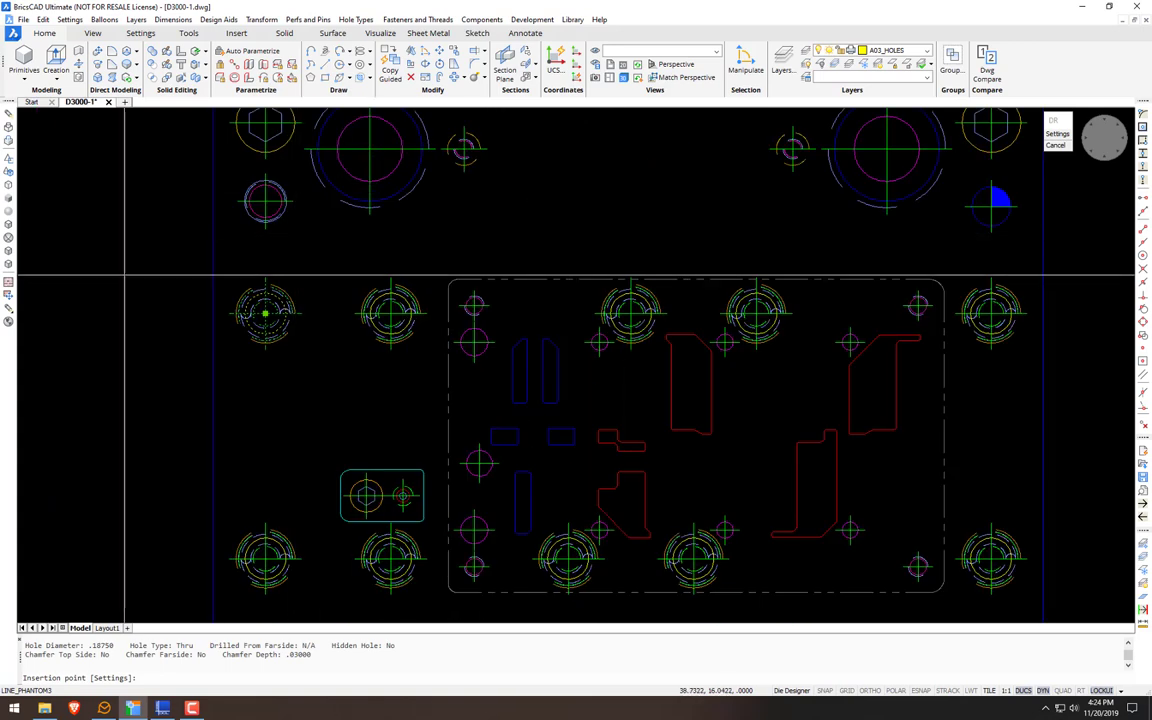
pyautogui.click(125, 288)
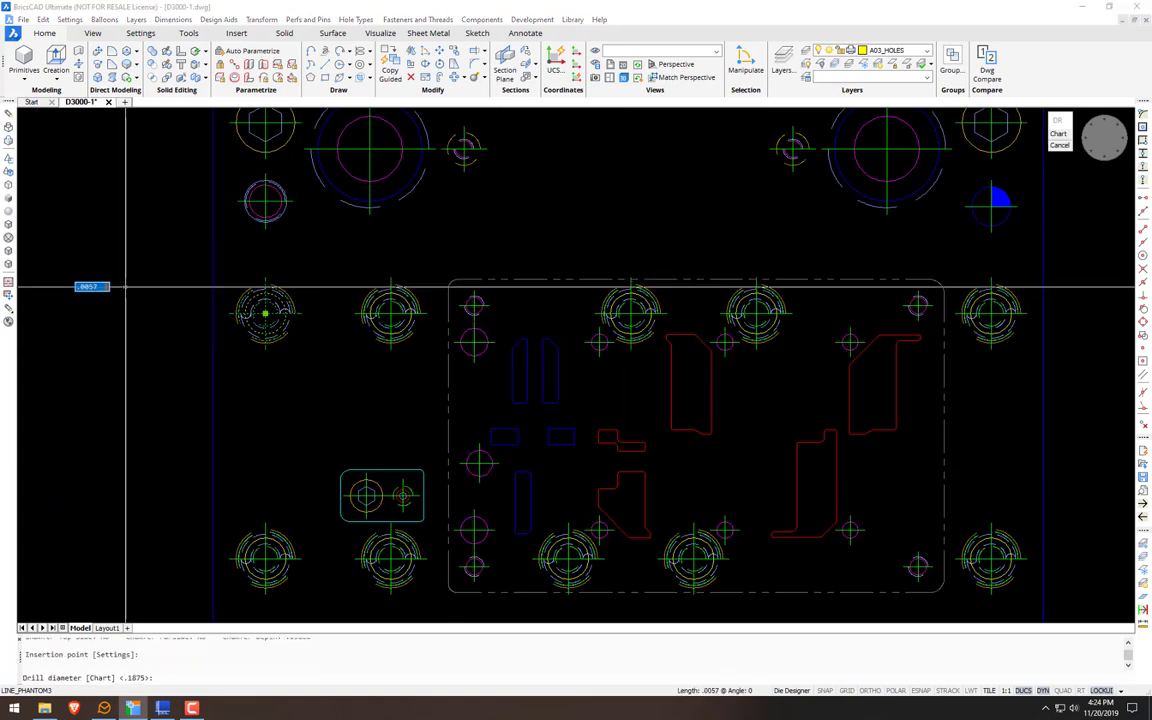
pyautogui.write('c')
pyautogui.press('Return')
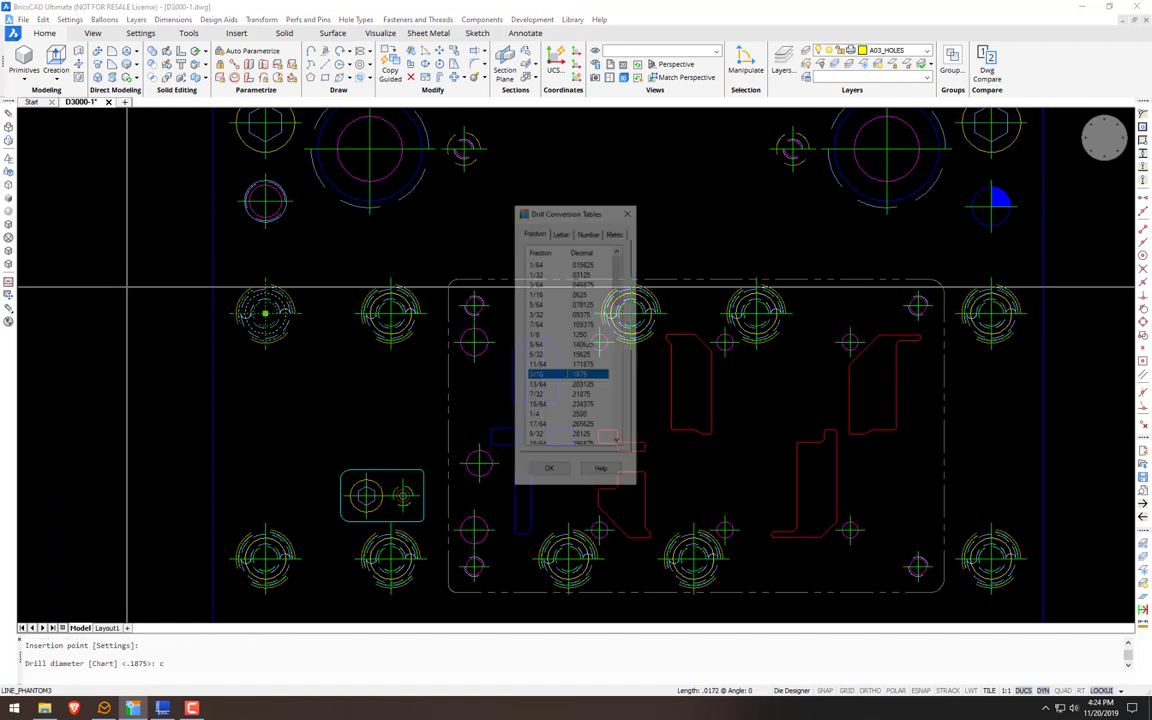
pyautogui.moveTo(620, 295); pyautogui.dragTo(621, 350)
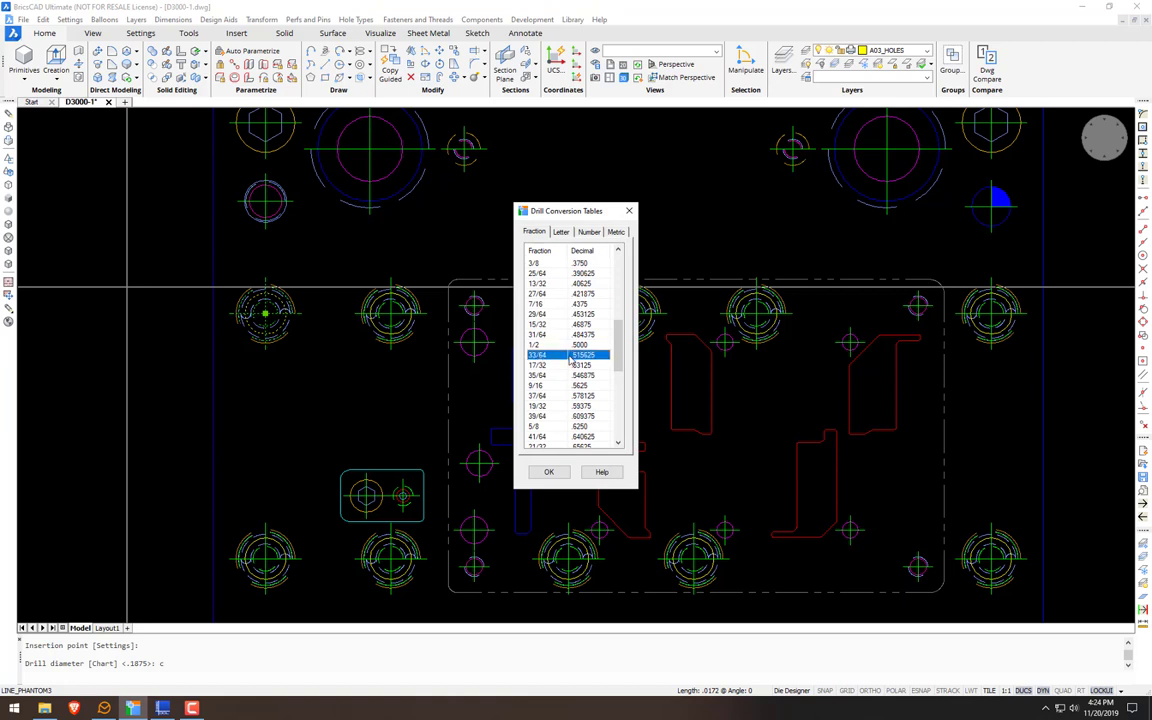
pyautogui.click(551, 472)
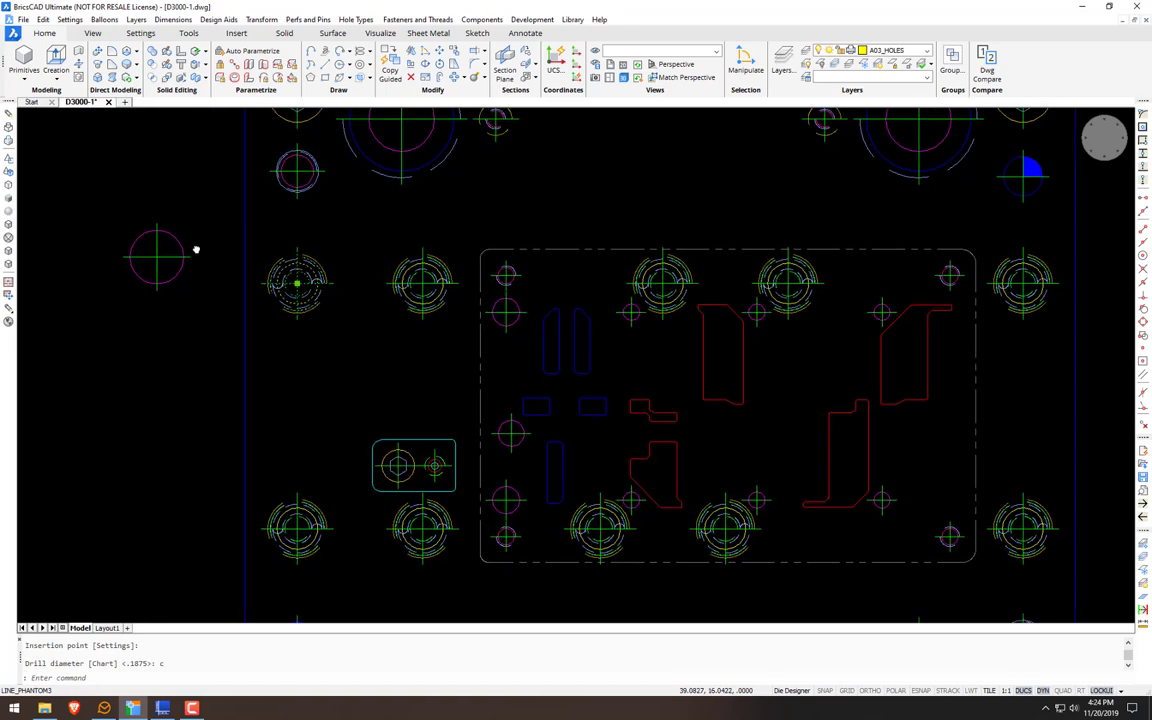
# Step: Replace all ten guide lifter groups in the die set plan view with the new 33/64 drilled hole using Search and Replace
pyautogui.click(222, 20)
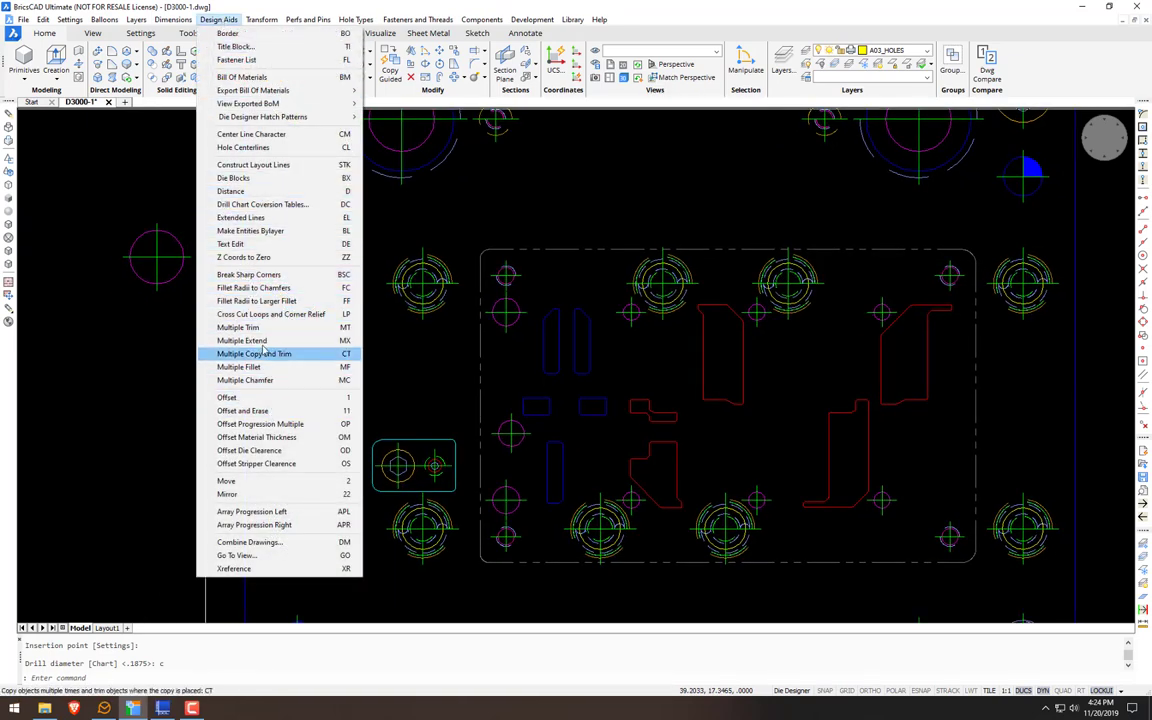
pyautogui.moveTo(253, 22)
pyautogui.moveTo(218, 22)
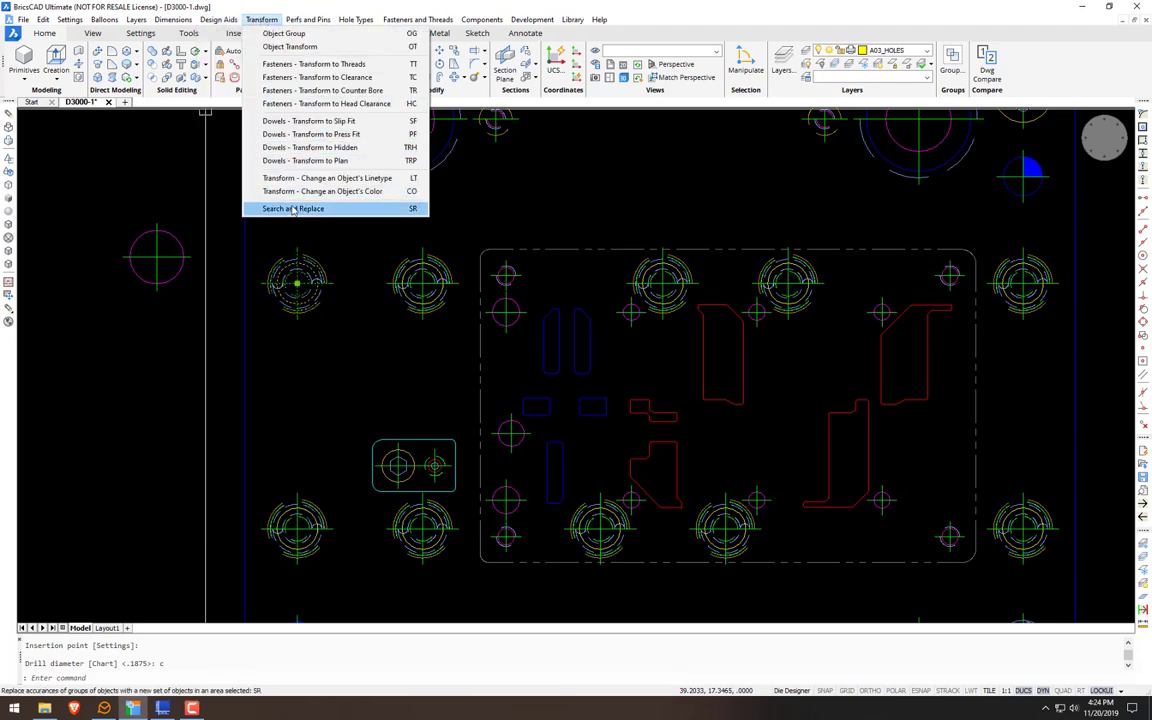
pyautogui.click(294, 209)
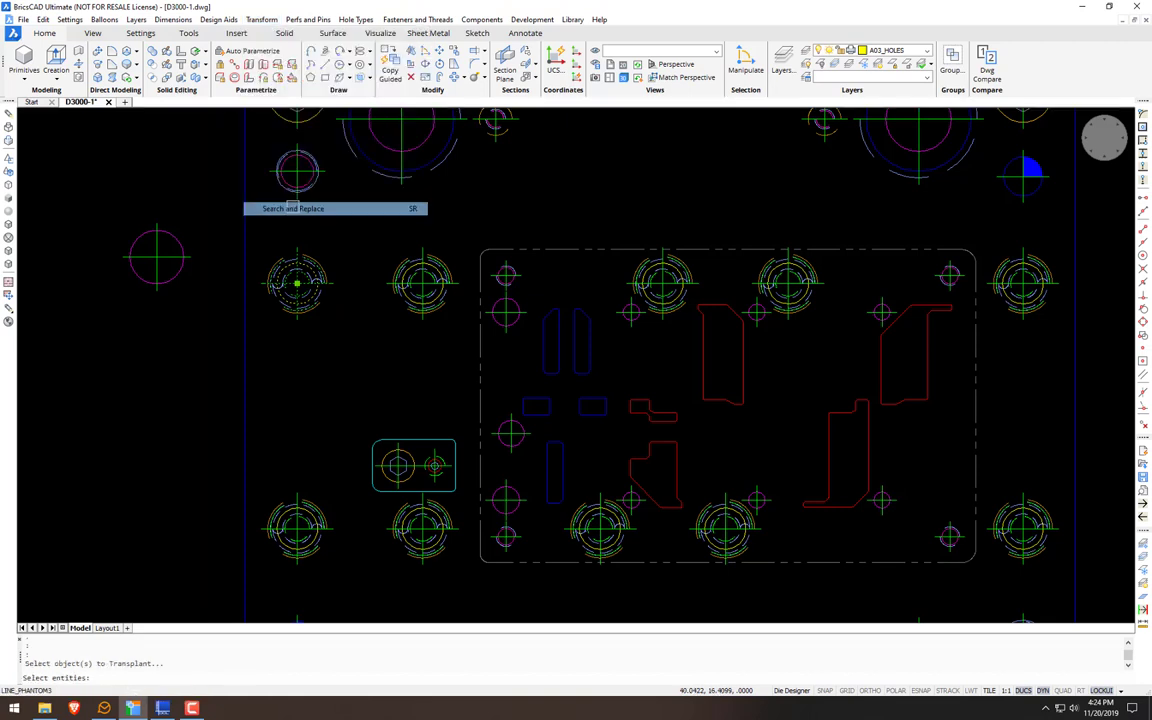
pyautogui.press('Return')
pyautogui.click(297, 283)
pyautogui.click(268, 327)
pyautogui.scroll(3, 298, 297)
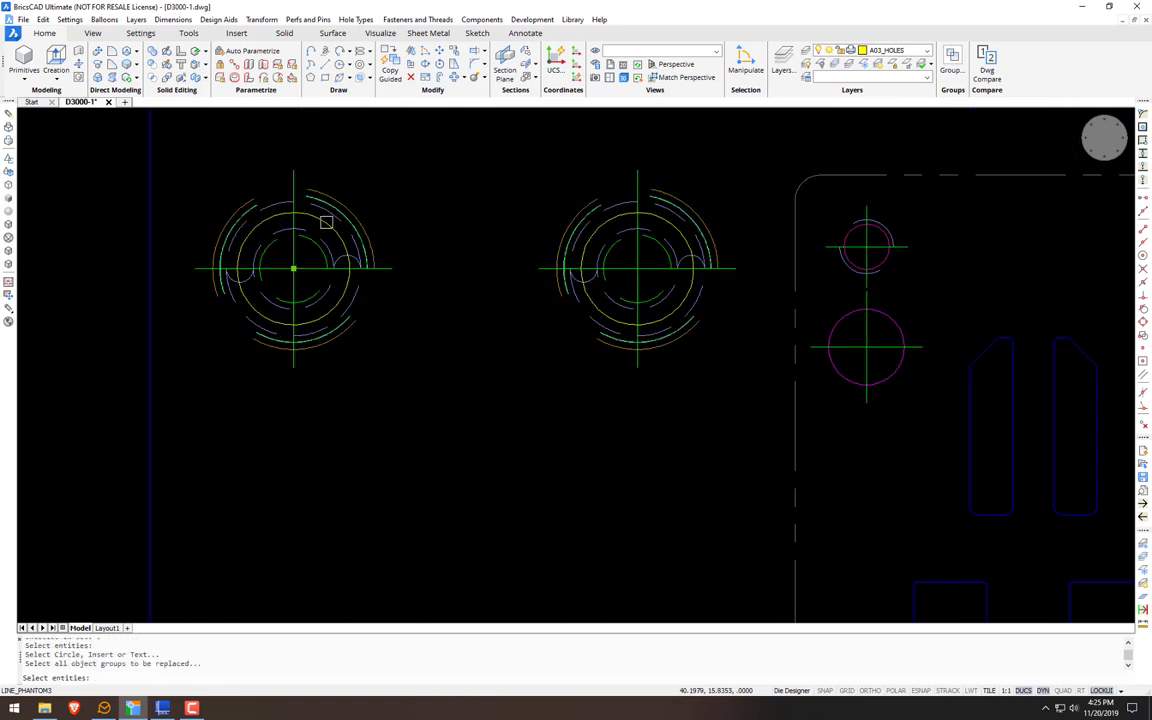
pyautogui.click(387, 196)
pyautogui.click(273, 345)
pyautogui.scroll(-6, 353, 267)
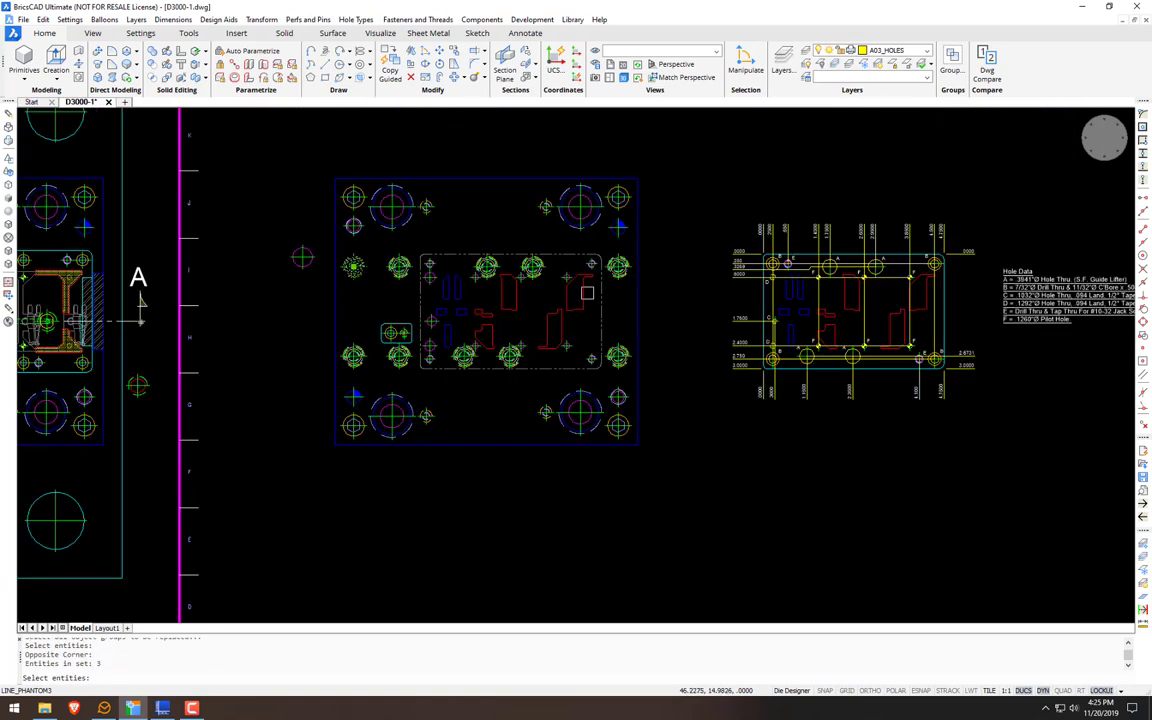
pyautogui.click(329, 376)
pyautogui.press('Return')
# Step: Transform the four cap screws at the die set's outer corners into clearance holes
pyautogui.scroll(2, 369, 160)
pyautogui.click(264, 20)
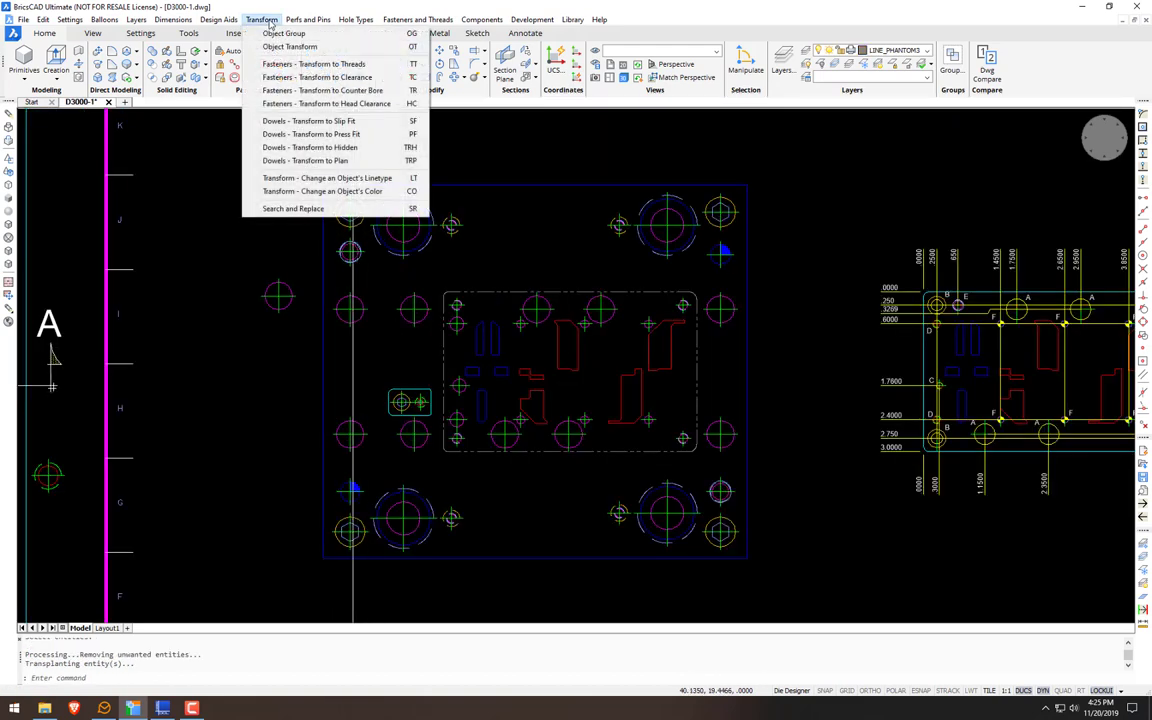
pyautogui.click(279, 78)
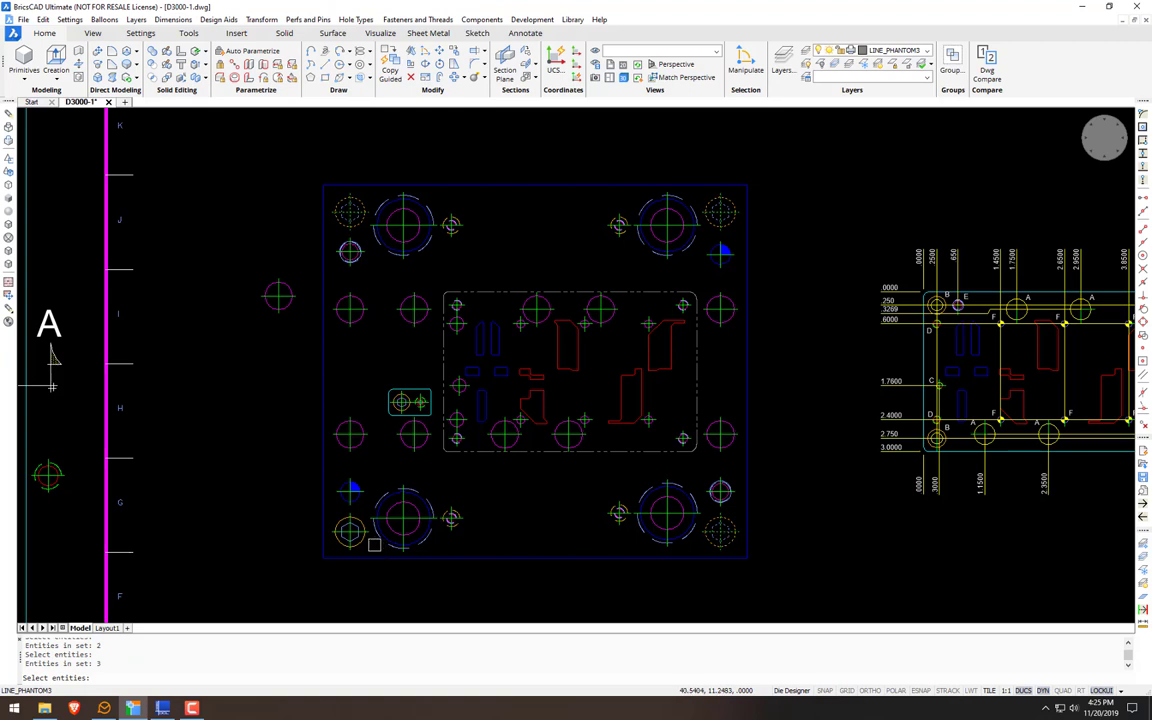
pyautogui.press('Return')
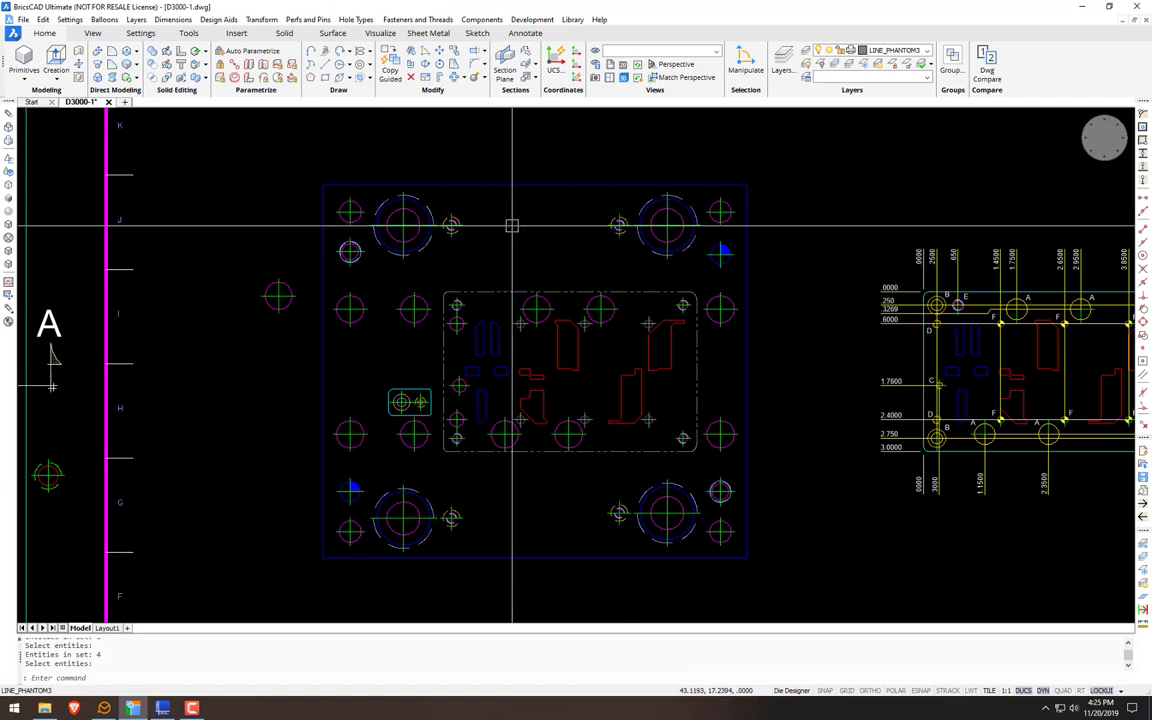
# Step: Transform the four #10-32 fasteners beside the guide posts into counterbored holes with a .2100 depth
pyautogui.click(261, 19)
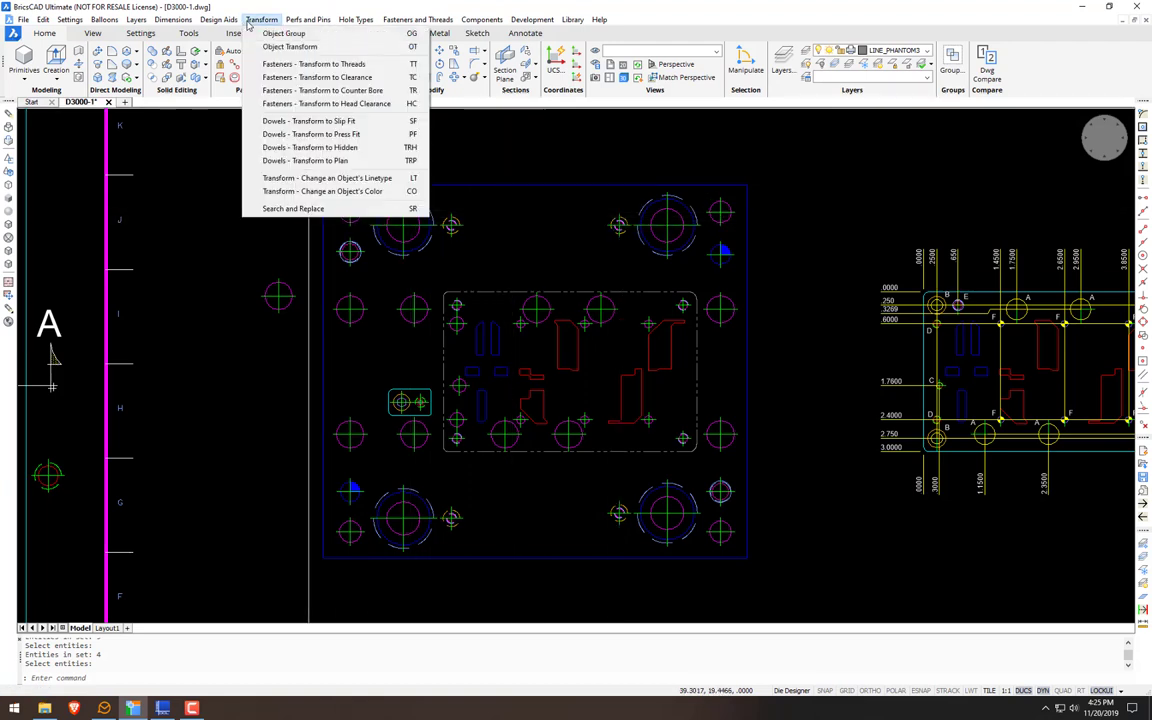
pyautogui.click(294, 91)
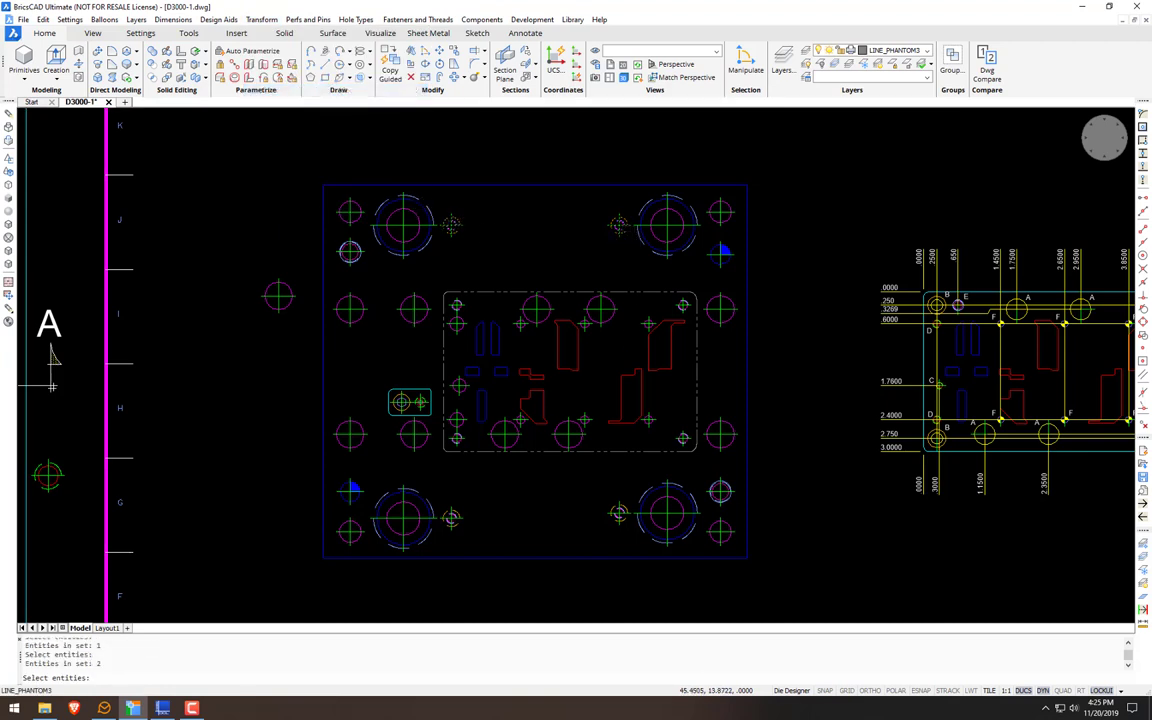
pyautogui.press('Return')
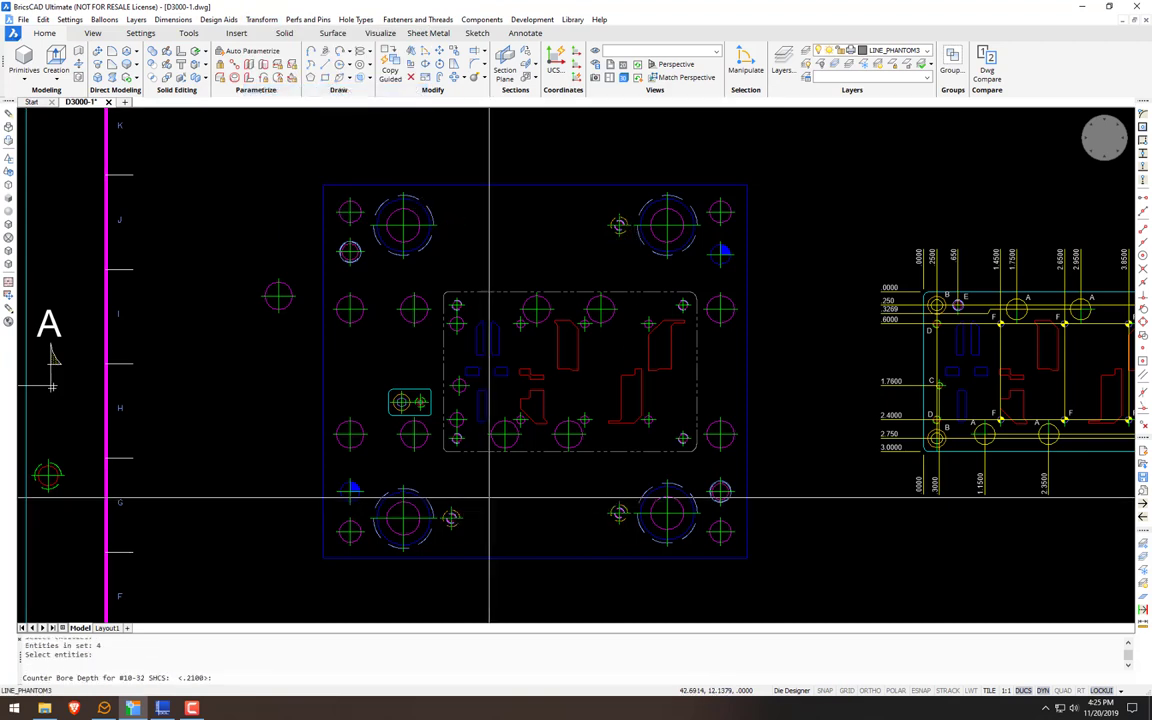
pyautogui.press('Return')
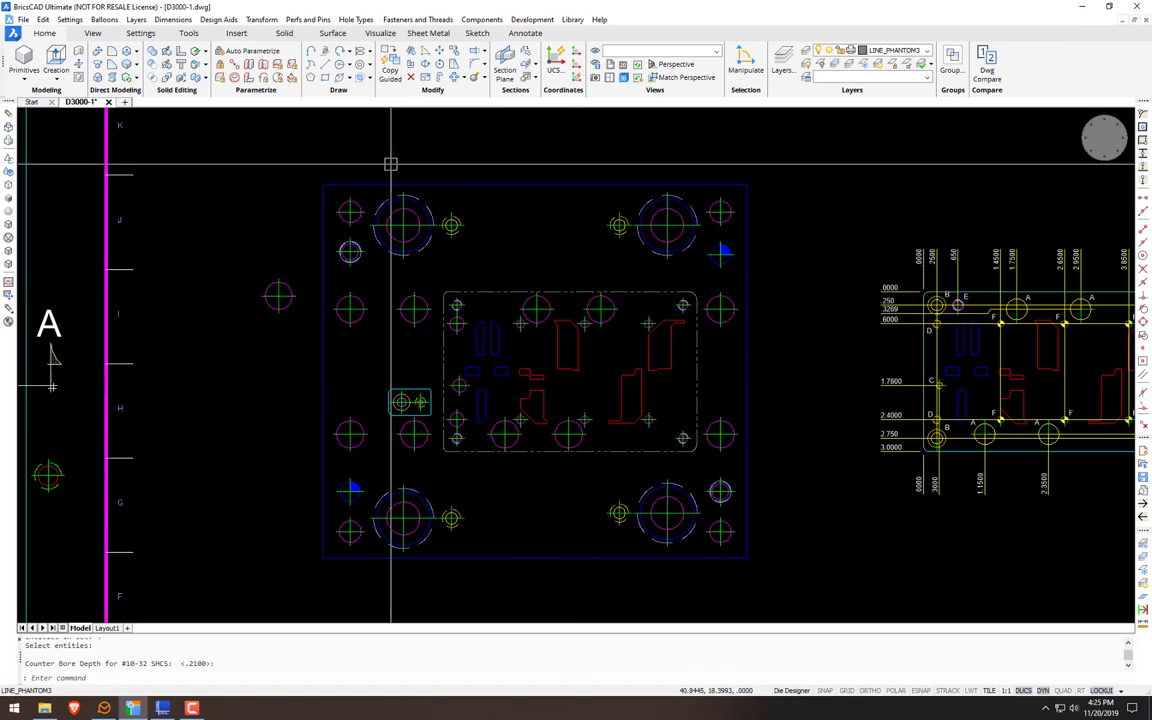
# Step: Place a 3/4 (.7500) drilled hole from the drill chart at the center of the die set's upper-left guide post bushing
pyautogui.scroll(3, 401, 211)
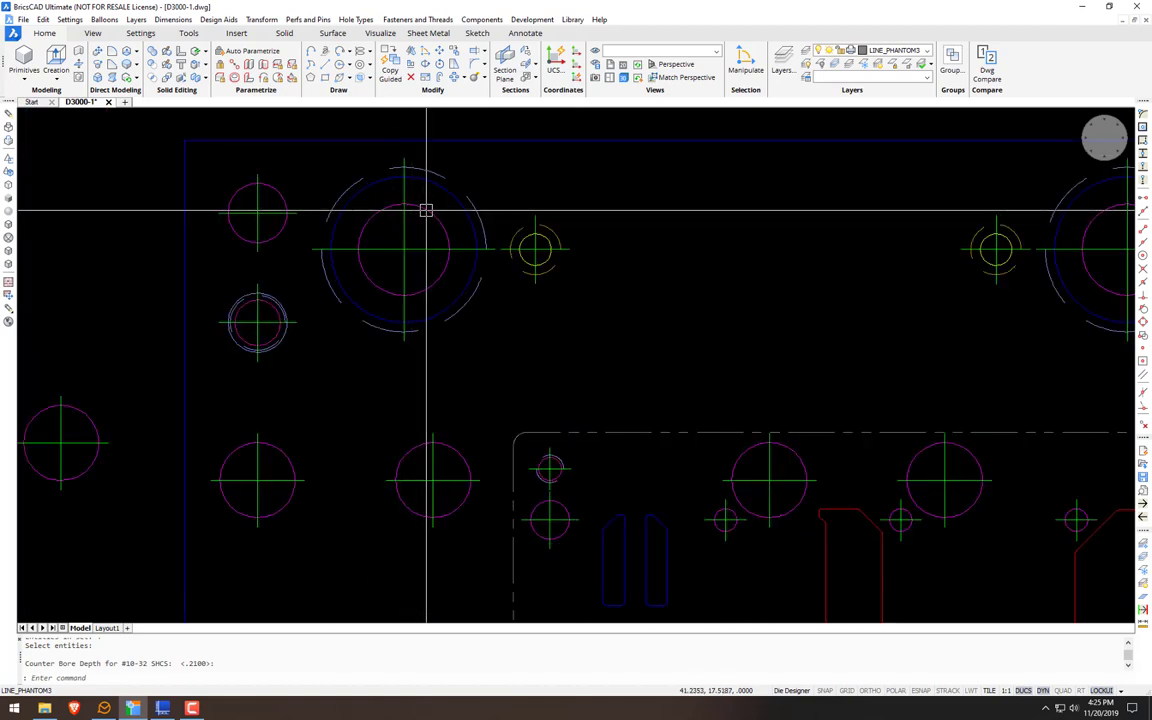
pyautogui.click(427, 211)
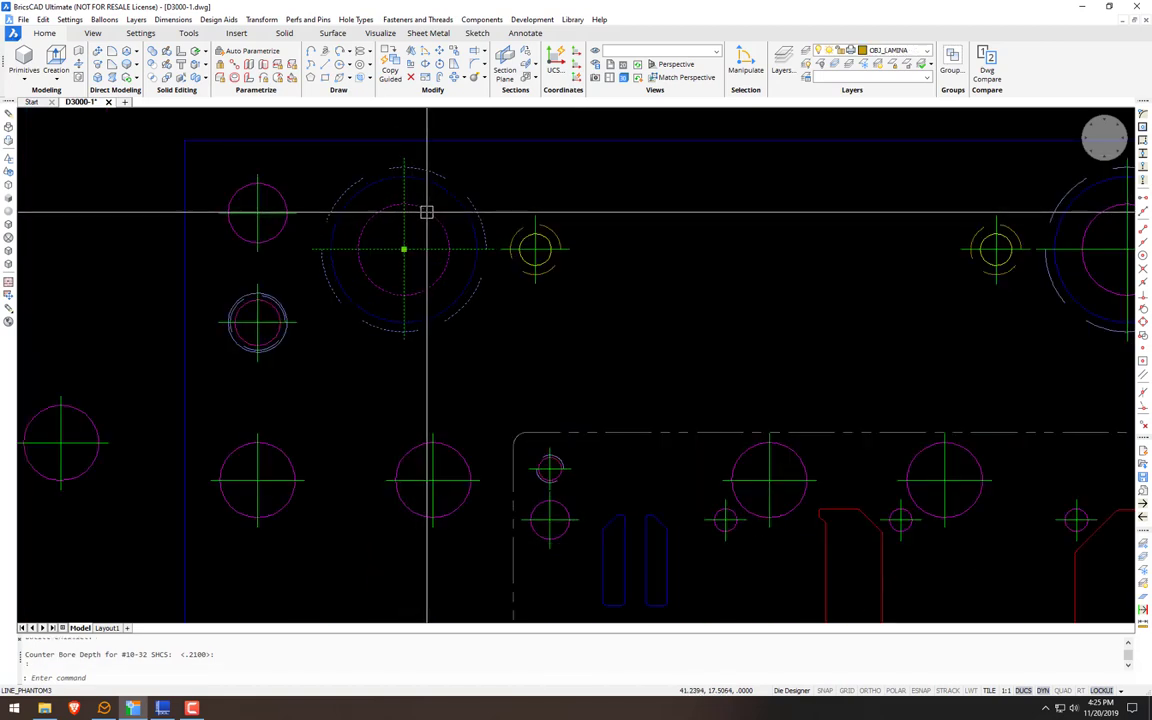
pyautogui.scroll(-3, 427, 211)
pyautogui.scroll(3, 421, 208)
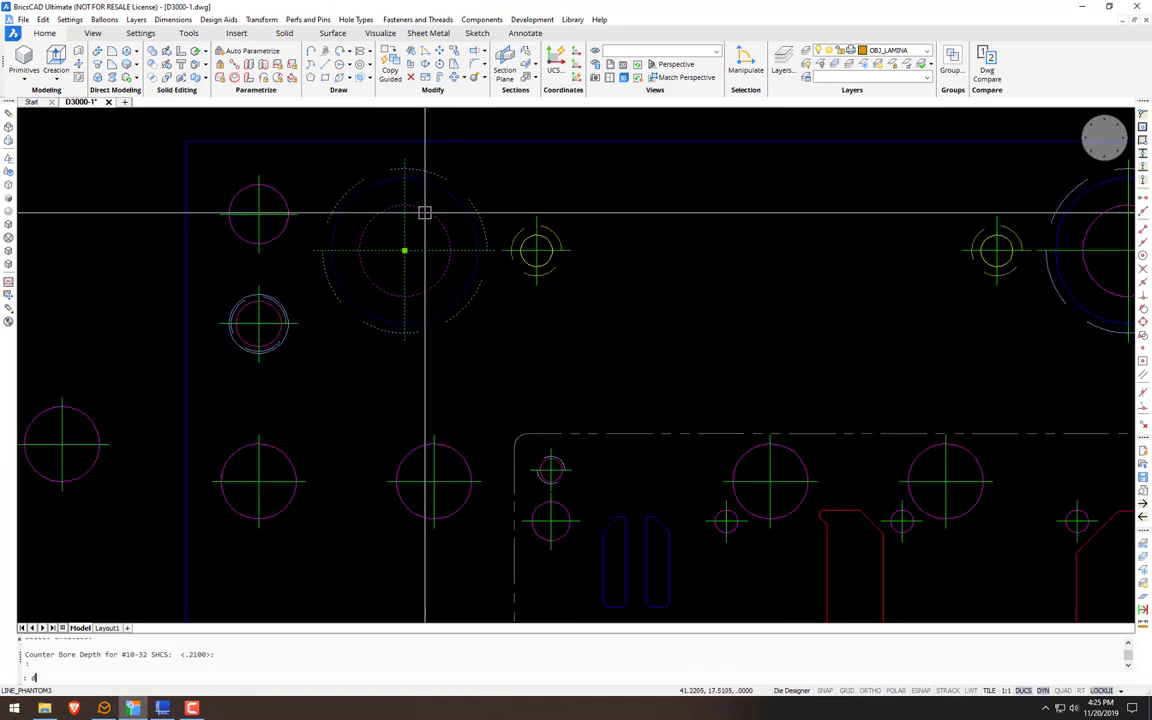
pyautogui.press('Return')
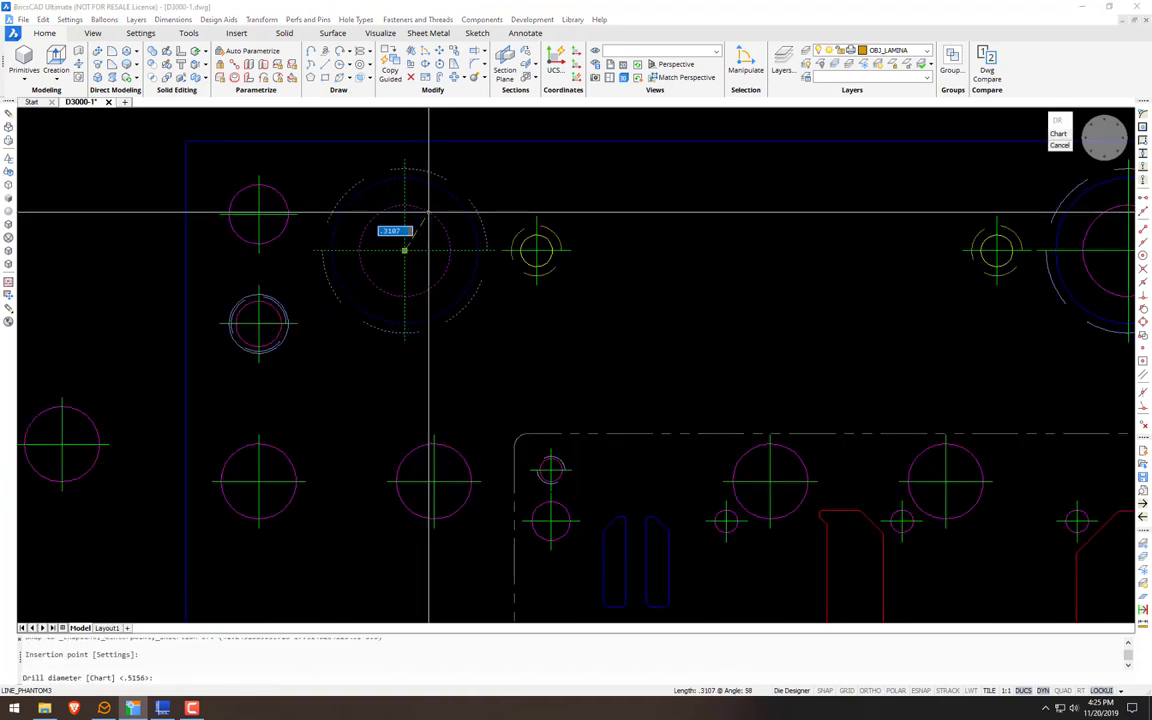
pyautogui.write('c')
pyautogui.press('Return')
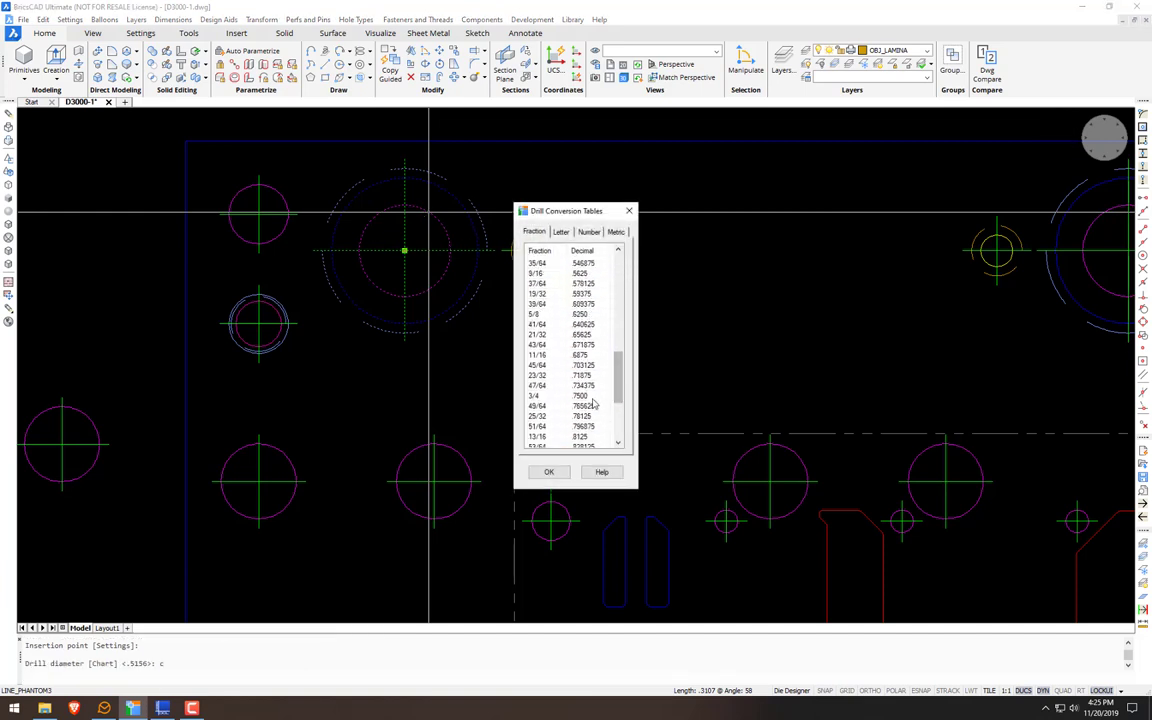
pyautogui.click(549, 474)
# Step: Replace the guide post bushing groups at the die set's corners with the new 3/4 drilled hole using Search and Replace
pyautogui.click(455, 310)
pyautogui.press('Return')
pyautogui.write('s')
pyautogui.press('Return')
pyautogui.click(440, 289)
pyautogui.press('Return')
pyautogui.click(442, 290)
pyautogui.scroll(-3, 447, 291)
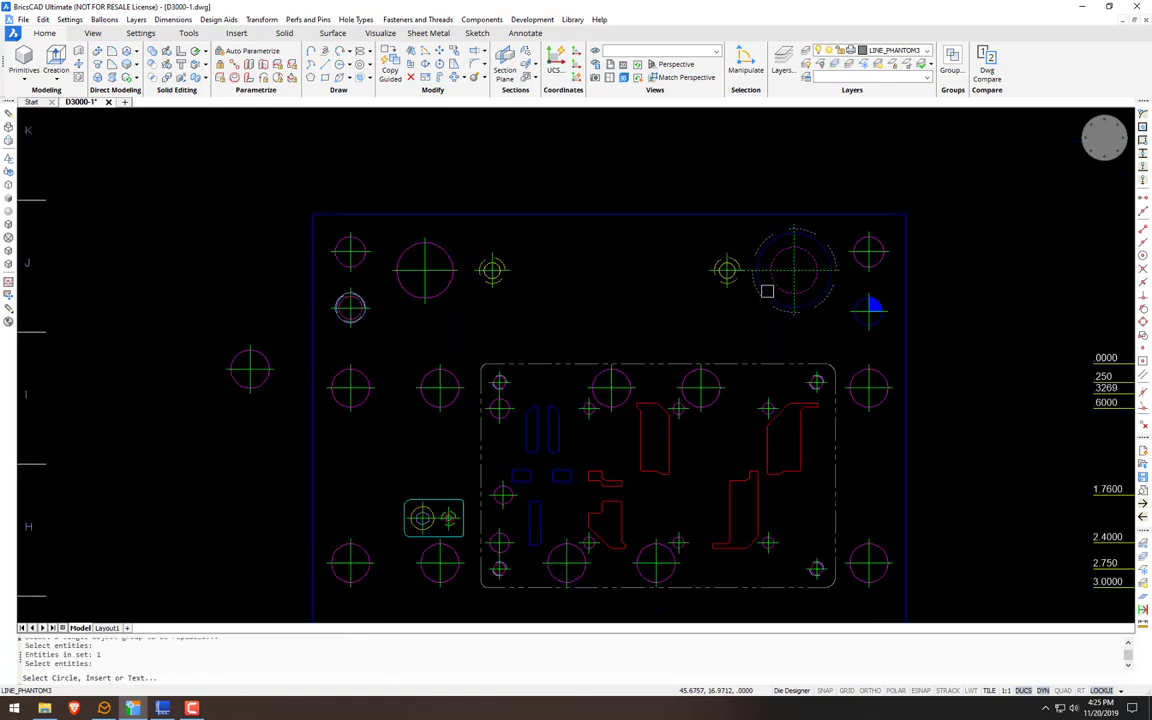
pyautogui.scroll(-3, 775, 290)
pyautogui.click(846, 231)
pyautogui.click(583, 505)
pyautogui.press('Return')
# Step: Transform the cap screw in the small rounded block beside the die insert into a tapped hole
pyautogui.scroll(5, 600, 497)
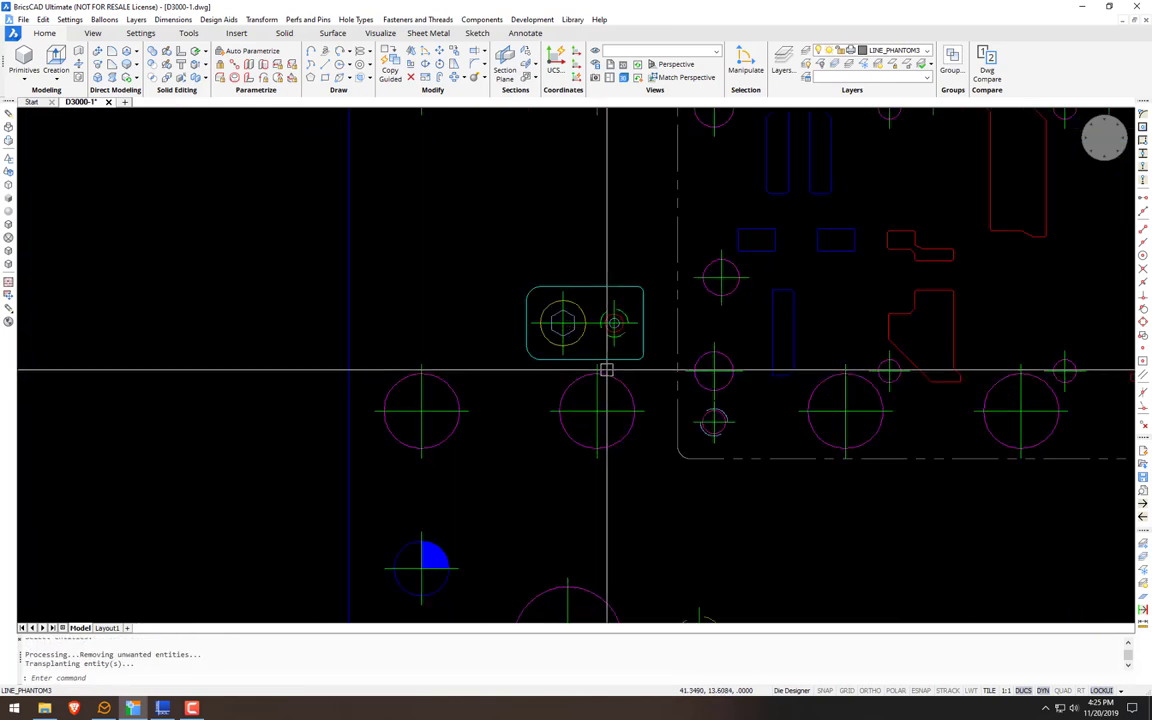
pyautogui.write('tf')
pyautogui.press('Return')
pyautogui.click(494, 329)
pyautogui.press('Return')
pyautogui.scroll(2, 546, 318)
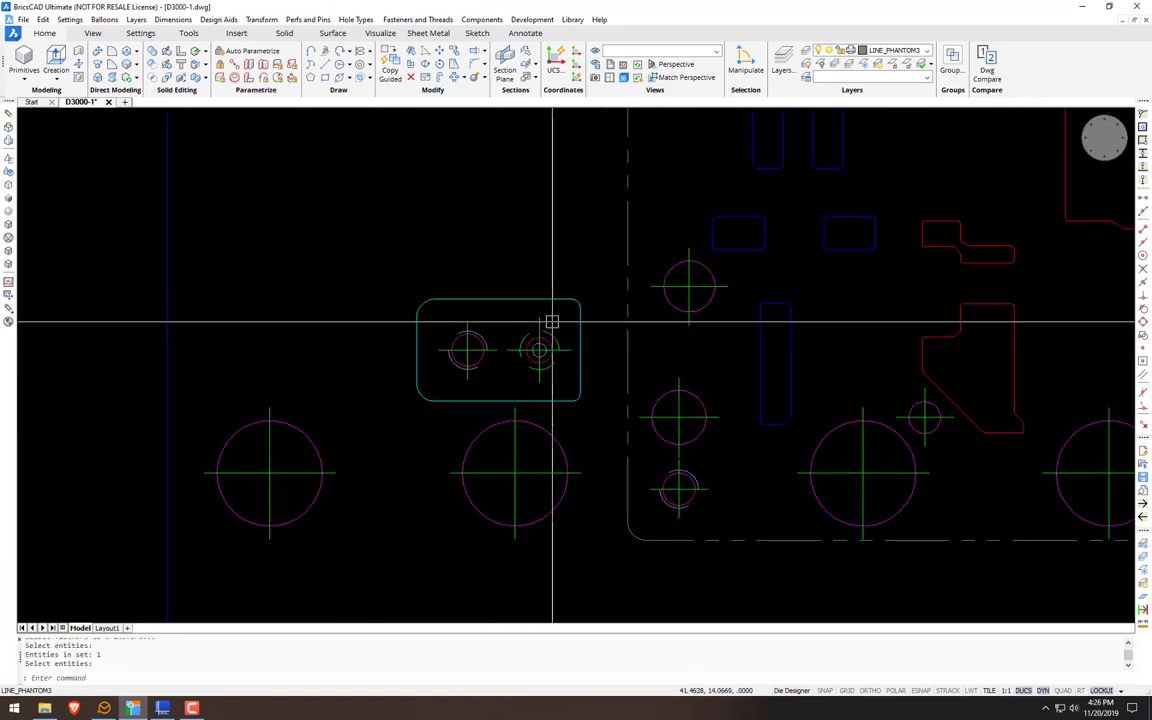
# Step: Erase the pin group beside the tapped hole in the small block and change the block's outline to the LINE_PHANTOM3 layer
pyautogui.write('e')
pyautogui.press('Return')
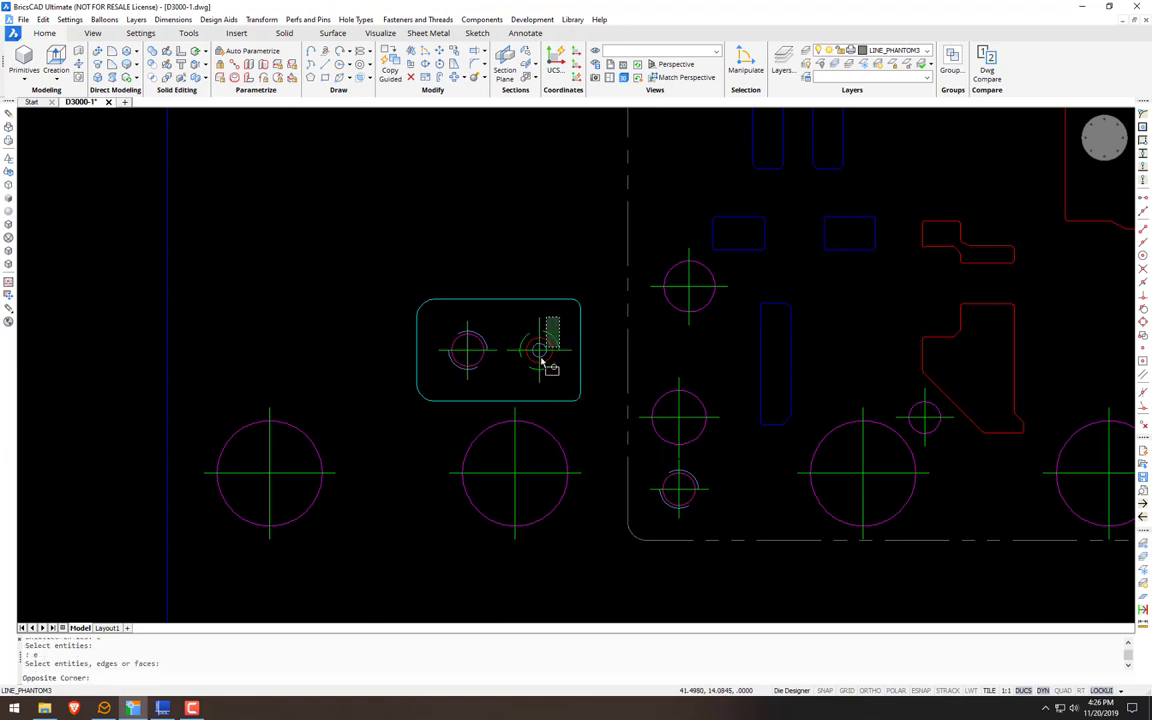
pyautogui.press('Return')
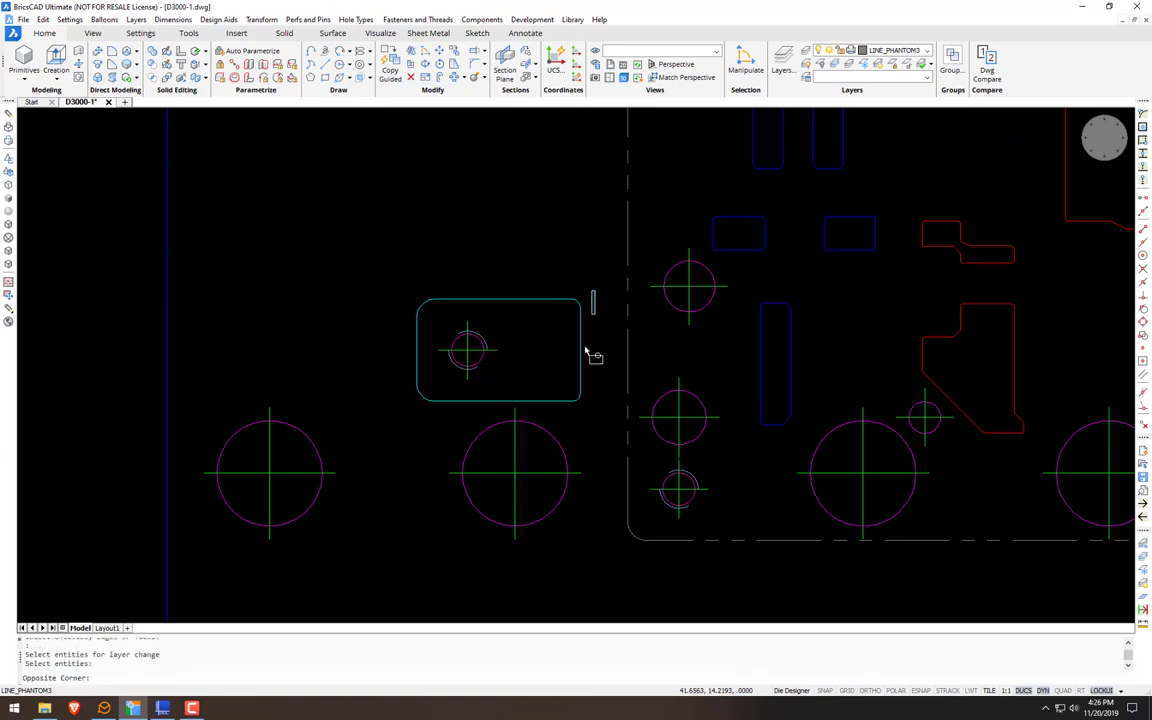
pyautogui.click(407, 327)
pyautogui.press('Return')
pyautogui.scroll(-5, 620, 255)
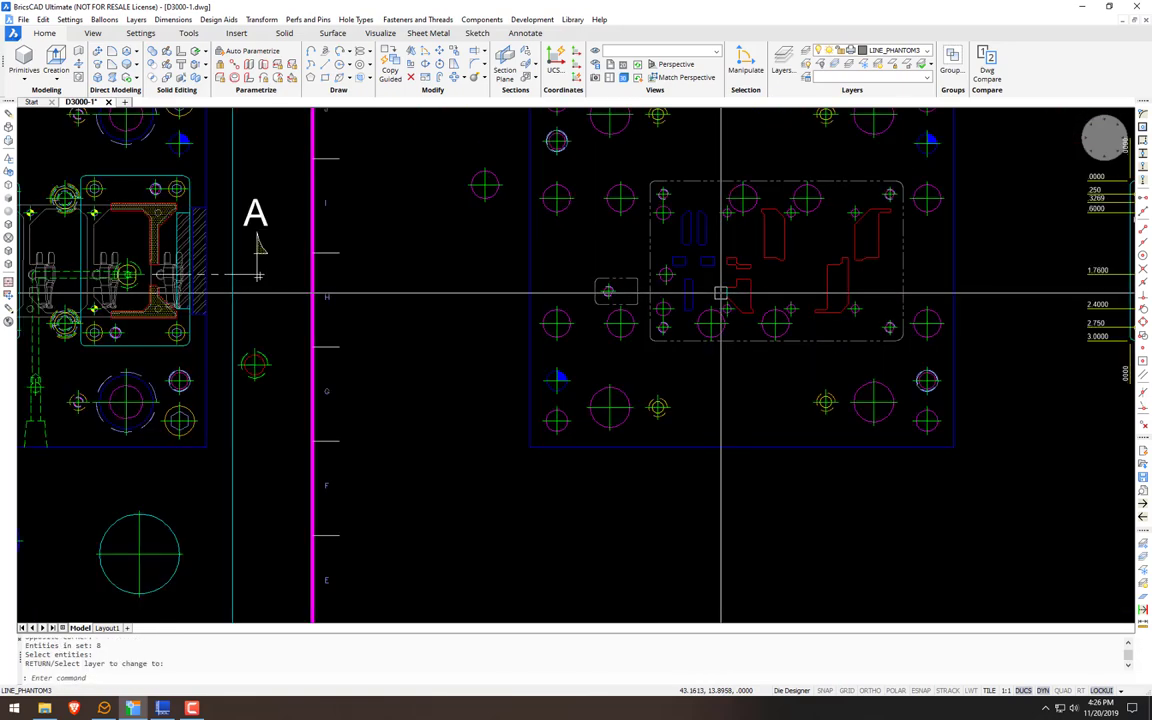
# Step: Set the base point for datum dimensions at the upper-left corner of the die set plan view
pyautogui.moveTo(720, 293); pyautogui.dragTo(558, 332, button='middle')
pyautogui.scroll(2, 597, 285)
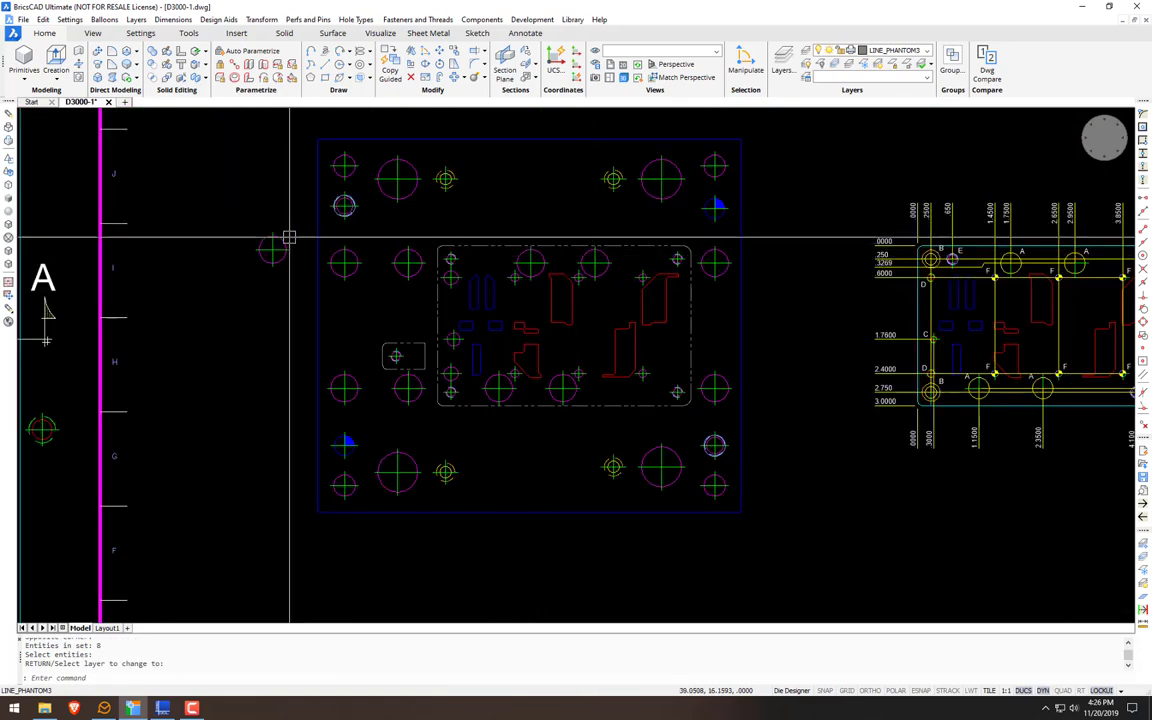
pyautogui.write('dt')
pyautogui.press('Return')
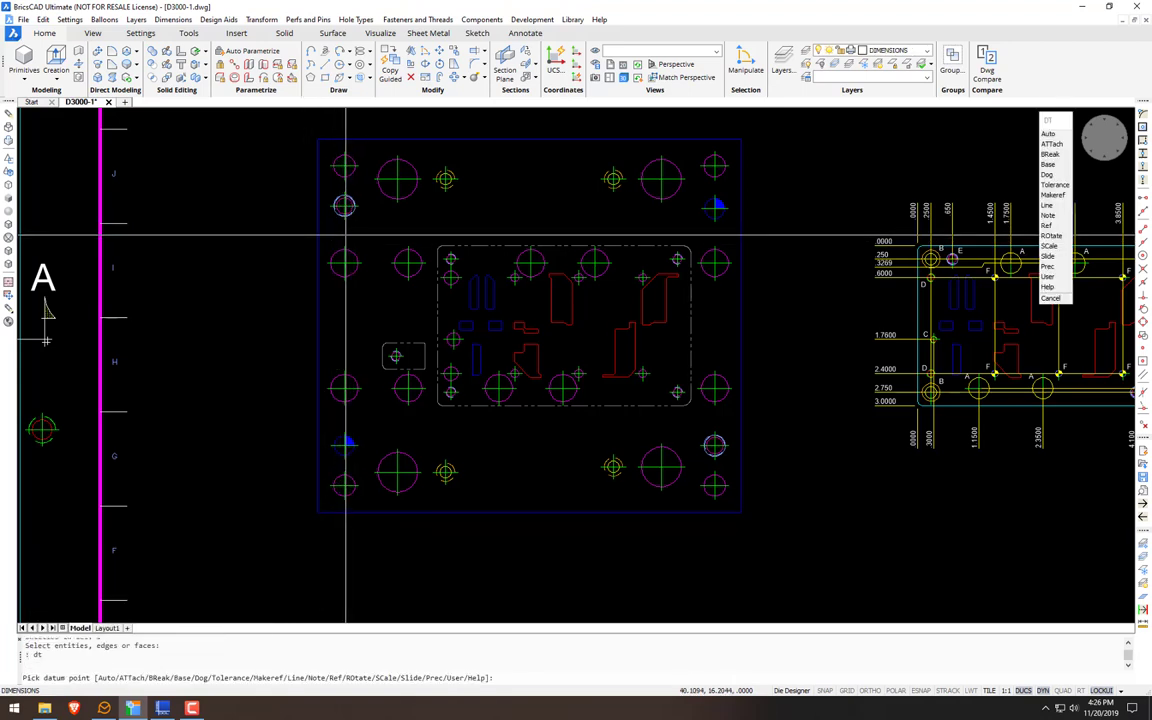
pyautogui.write('b')
pyautogui.press('Return')
pyautogui.click(316, 139)
pyautogui.click(316, 141)
# Step: Auto-dimension all holes in the plan view, using the plate's lower-left and upper-right corners as the boundaries
pyautogui.write('a')
pyautogui.press('Return')
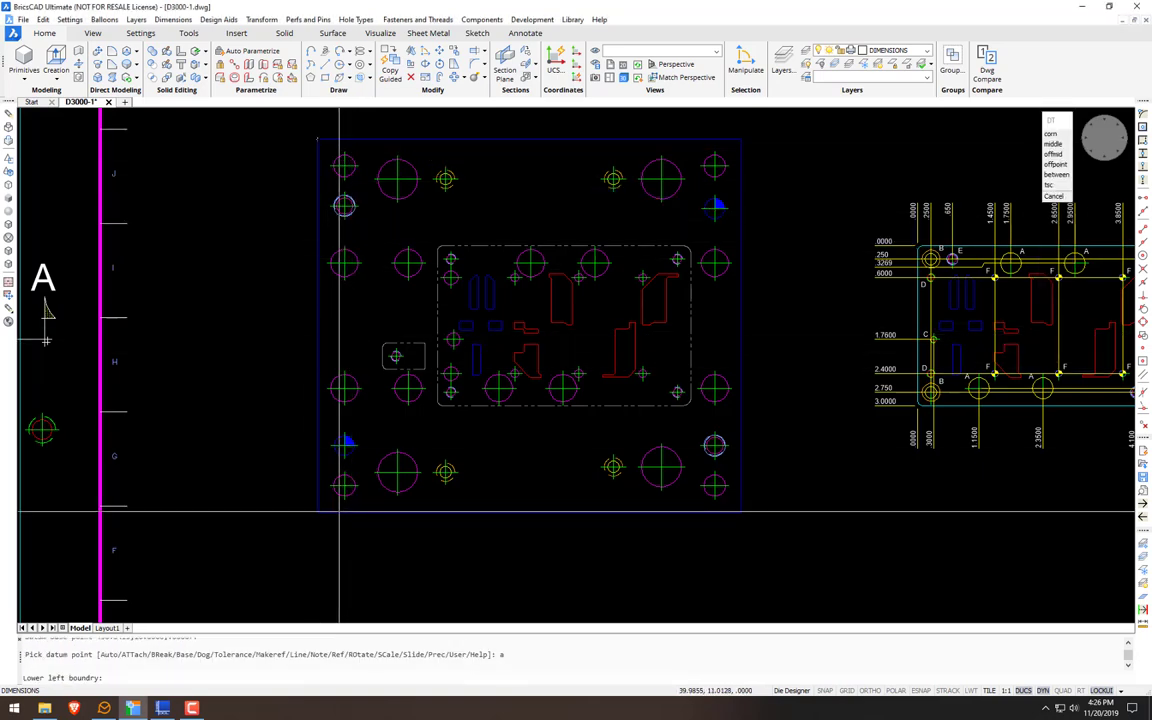
pyautogui.click(320, 512)
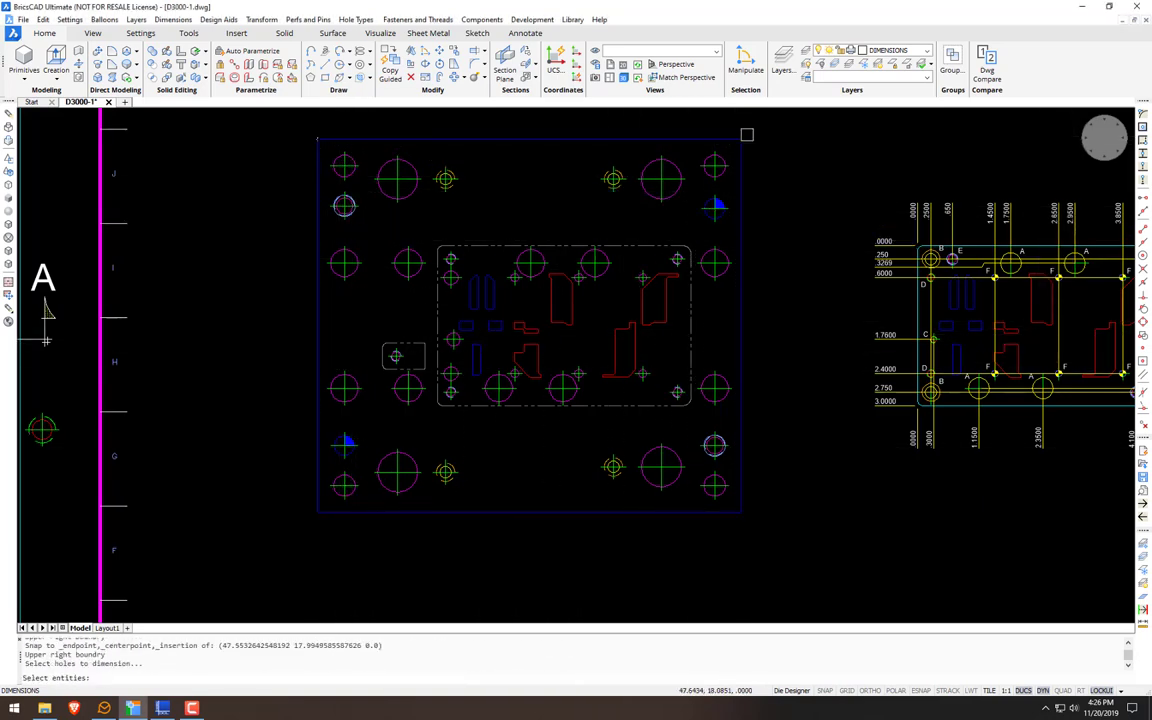
pyautogui.click(301, 519)
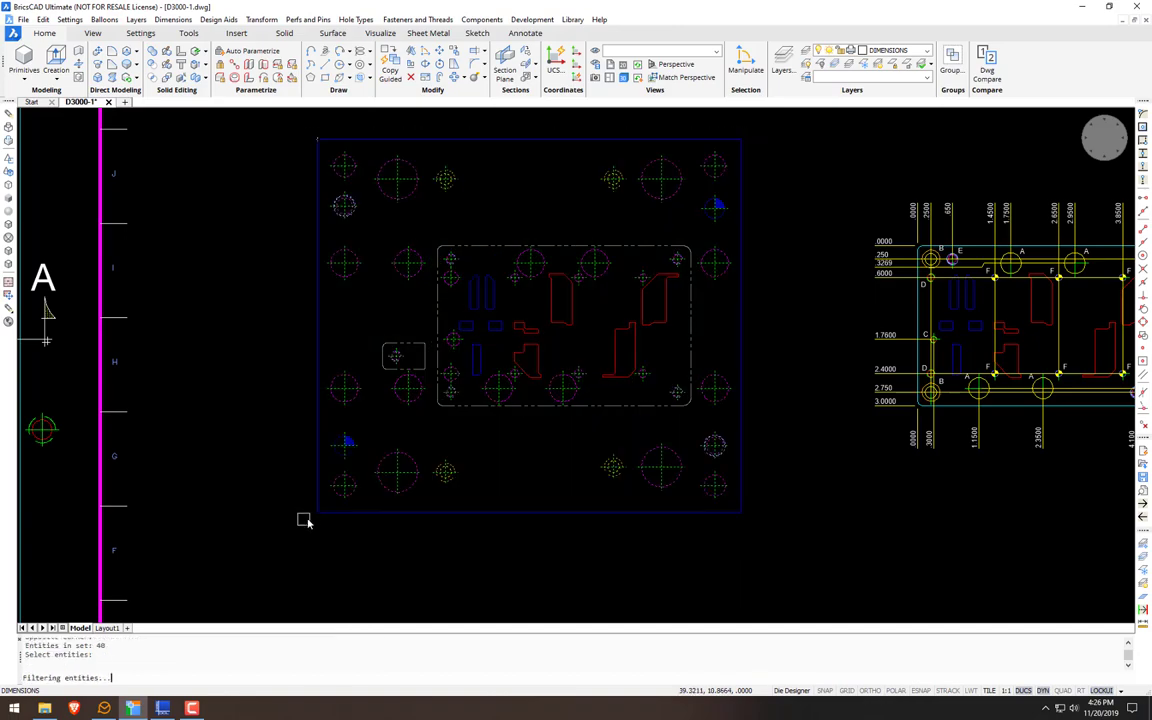
pyautogui.moveTo(483, 463)
pyautogui.mouseDown(button='middle')
pyautogui.moveTo(506, 473)
pyautogui.moveTo(524, 373)
pyautogui.moveTo(545, 448)
pyautogui.moveTo(568, 454)
pyautogui.mouseUp(button='middle')
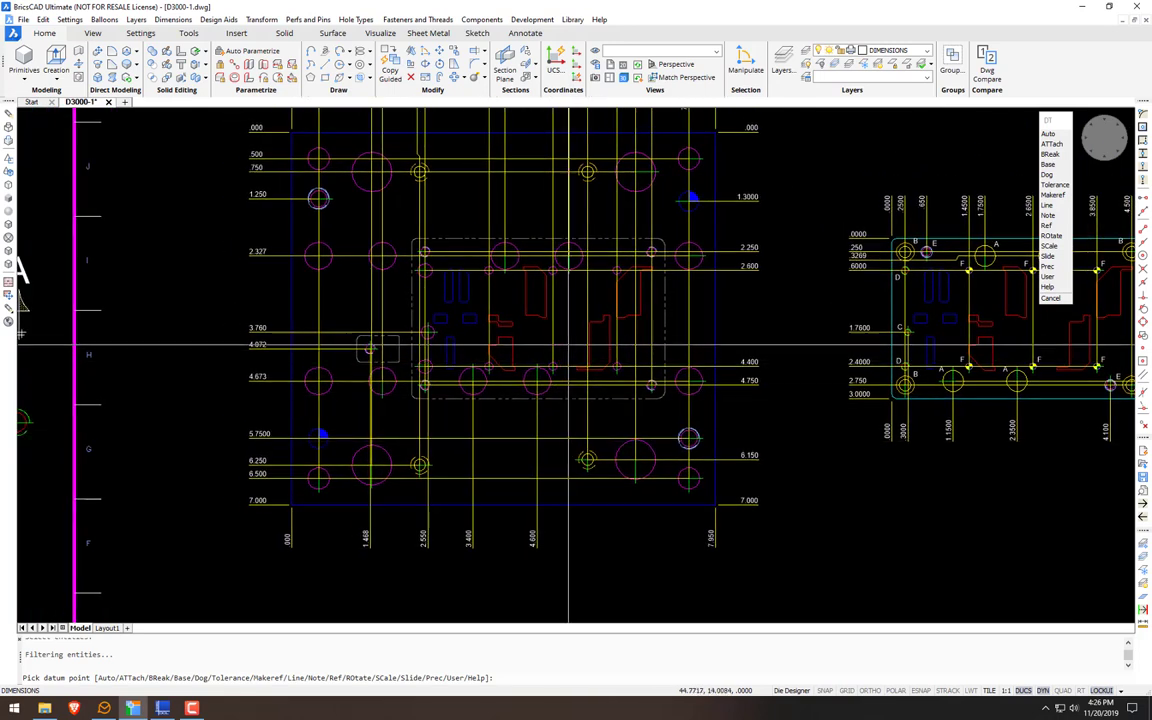
# Step: Create a hole table for all holes in the plan view and place the Hole Data below the dimensioned plate
pyautogui.click(170, 19)
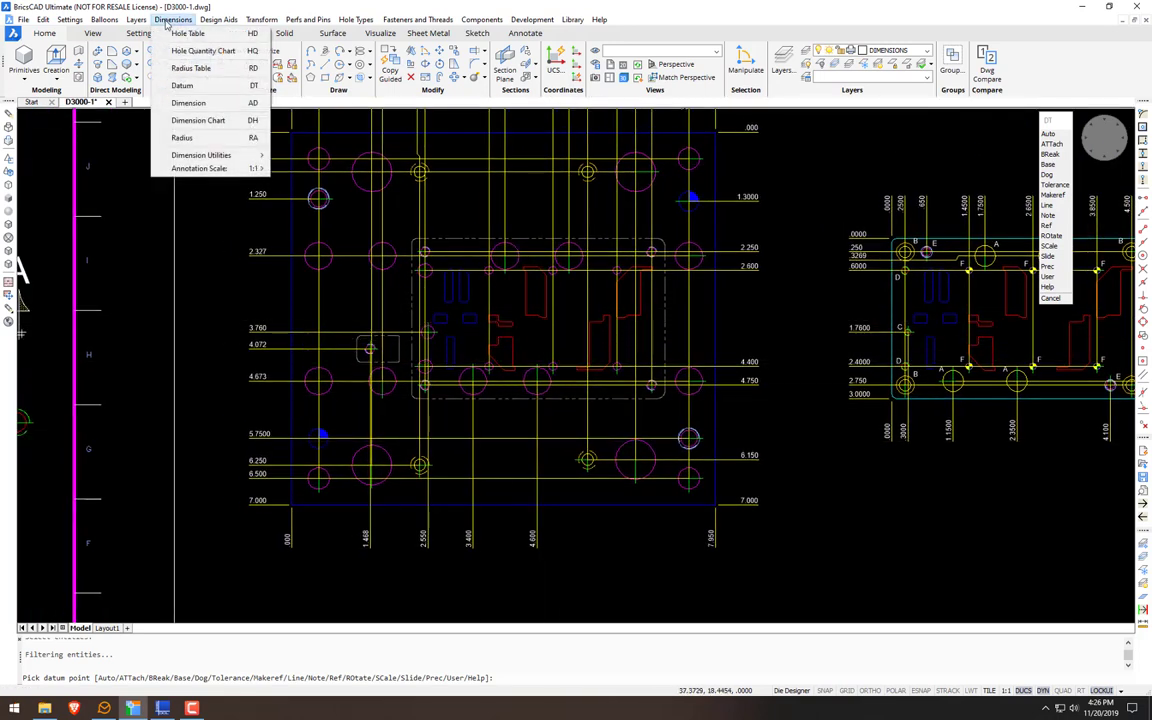
pyautogui.click(180, 38)
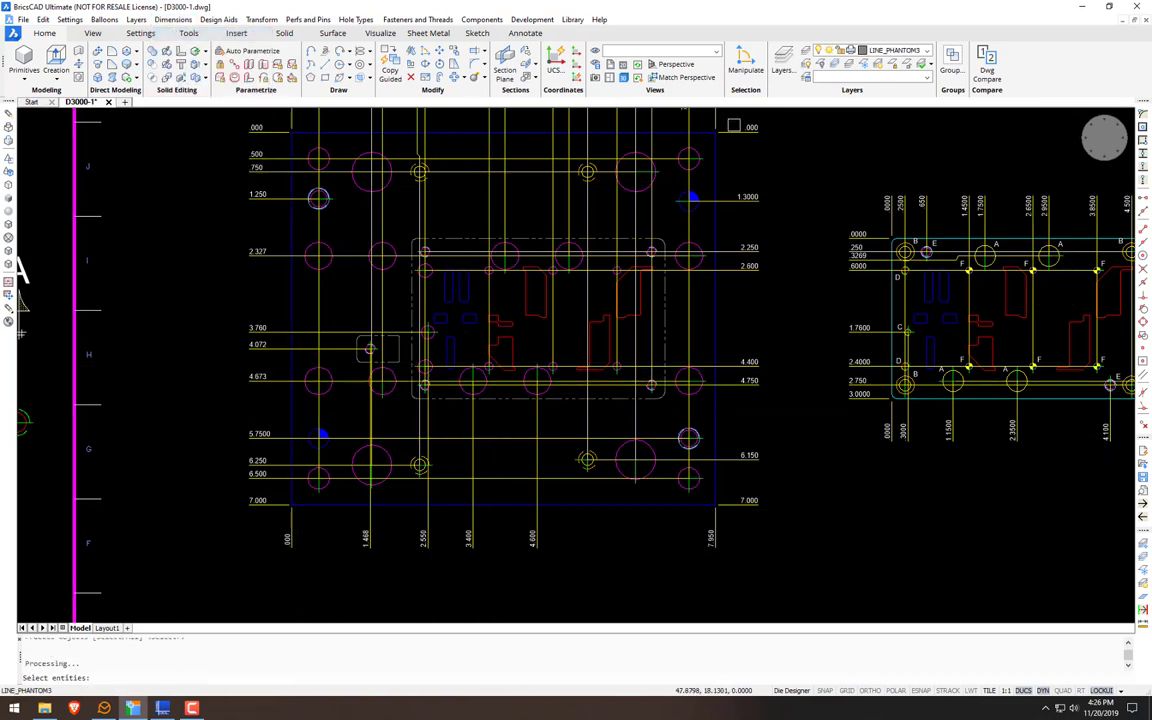
pyautogui.click(668, 100)
pyautogui.click(274, 520)
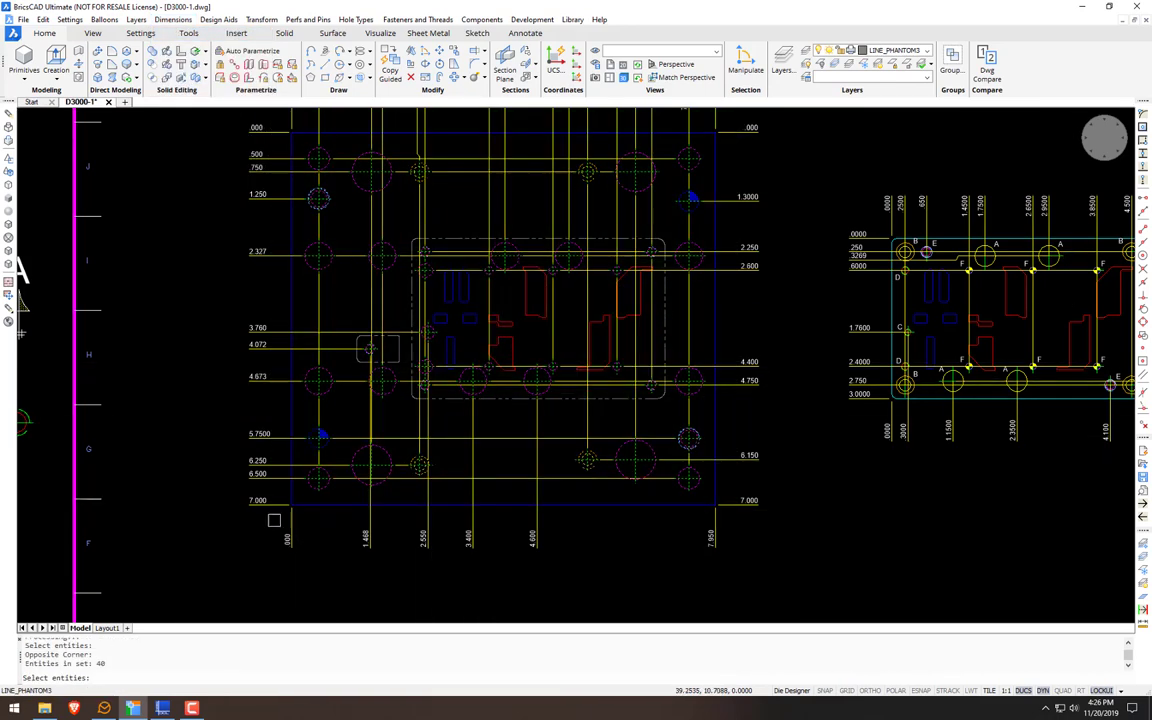
pyautogui.moveTo(376, 536); pyautogui.dragTo(406, 419, button='middle')
pyautogui.press('Return')
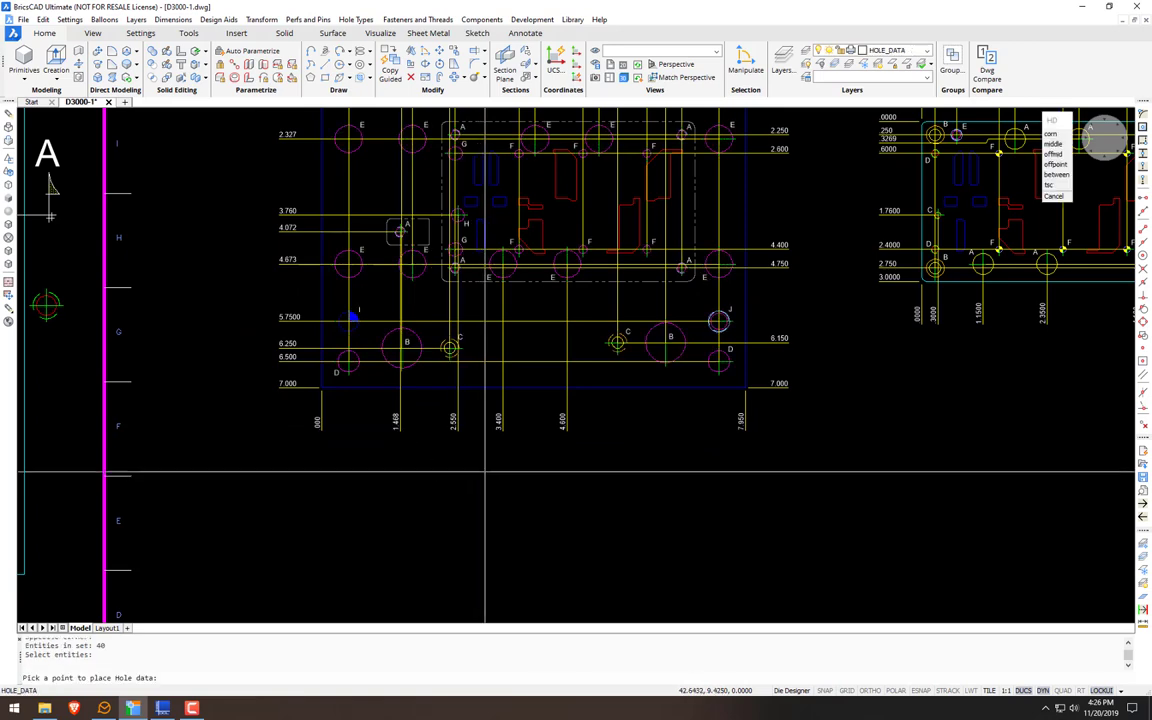
pyautogui.click(452, 465)
# Step: Move the hole letter A at the die insert's lower-left tapped hole down to just below that hole
pyautogui.scroll(2, 452, 465)
pyautogui.scroll(-1, 481, 405)
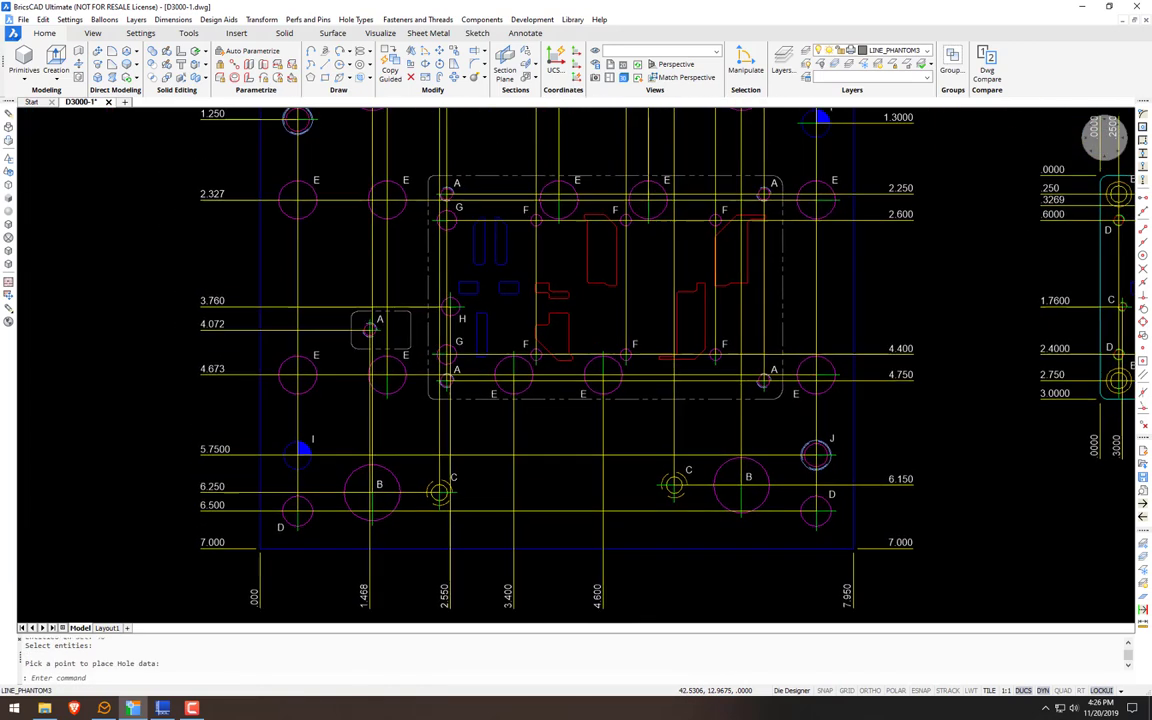
pyautogui.scroll(3, 463, 318)
pyautogui.write('2')
pyautogui.press('Return')
pyautogui.press('Return')
pyautogui.click(473, 399)
pyautogui.click(473, 437)
pyautogui.press('Return')
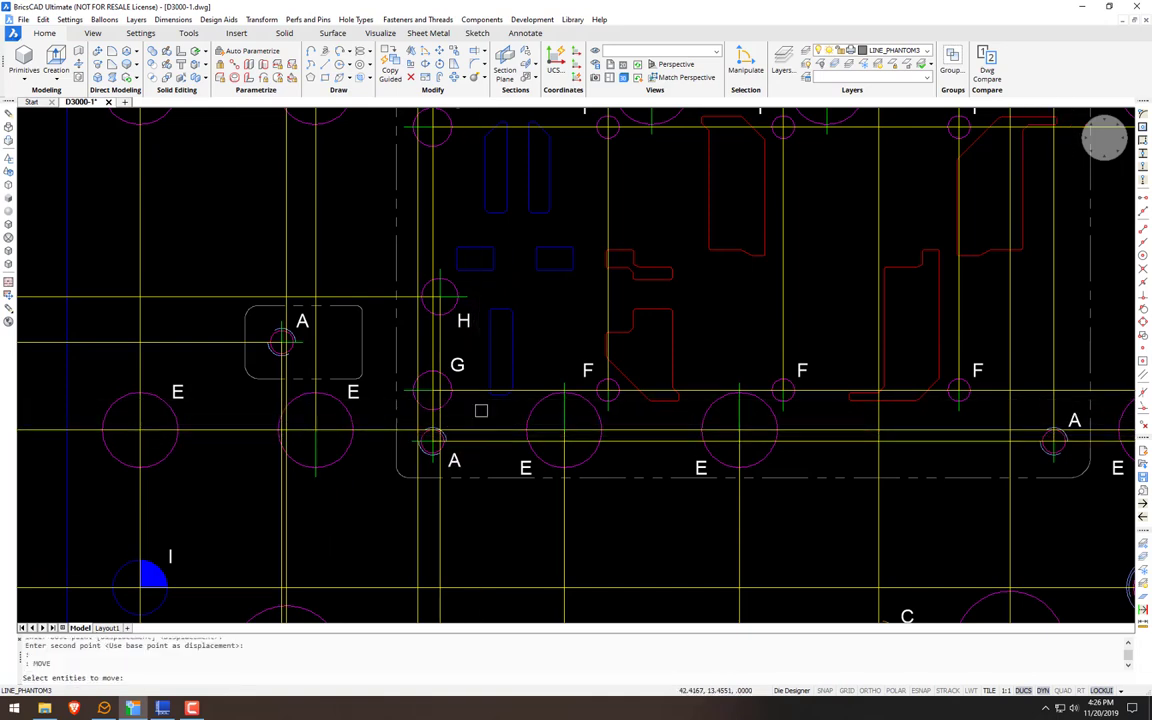
pyautogui.scroll(1, 504, 360)
pyautogui.moveTo(504, 360); pyautogui.dragTo(532, 428, button='middle')
pyautogui.press('Escape')
pyautogui.scroll(-3, 470, 437)
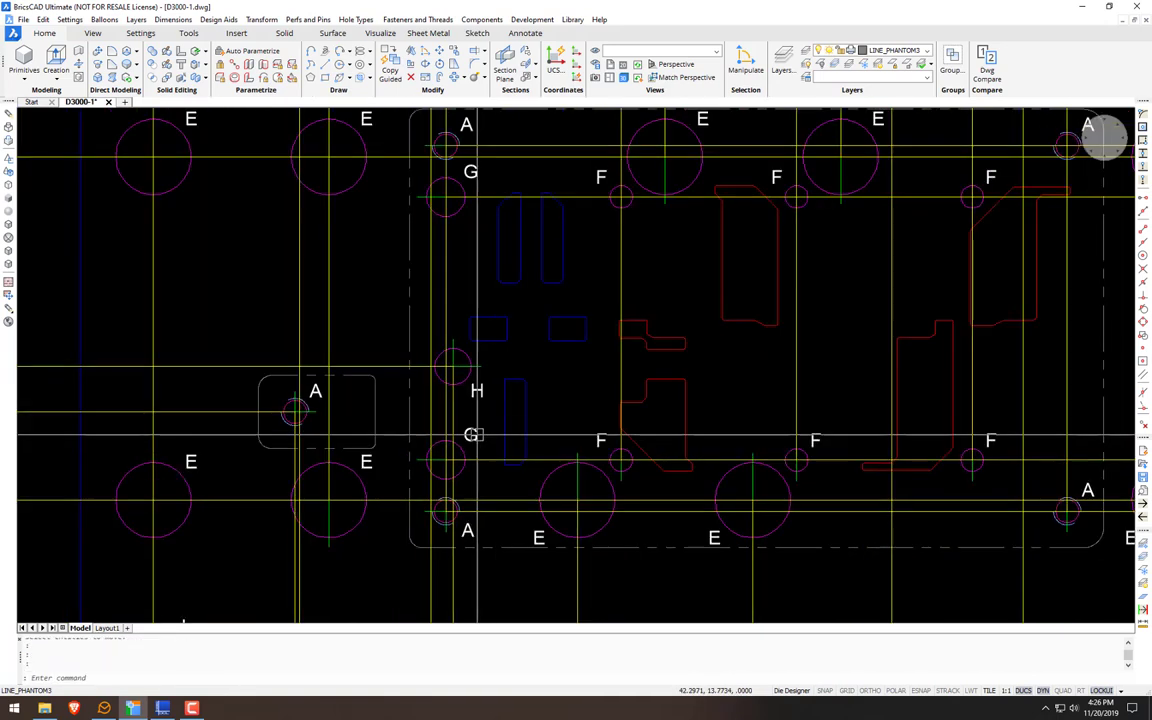
# Step: Examine the Hole Data list below the plan view and the detail's place beside the full die assembly layout
pyautogui.scroll(-5, 471, 190)
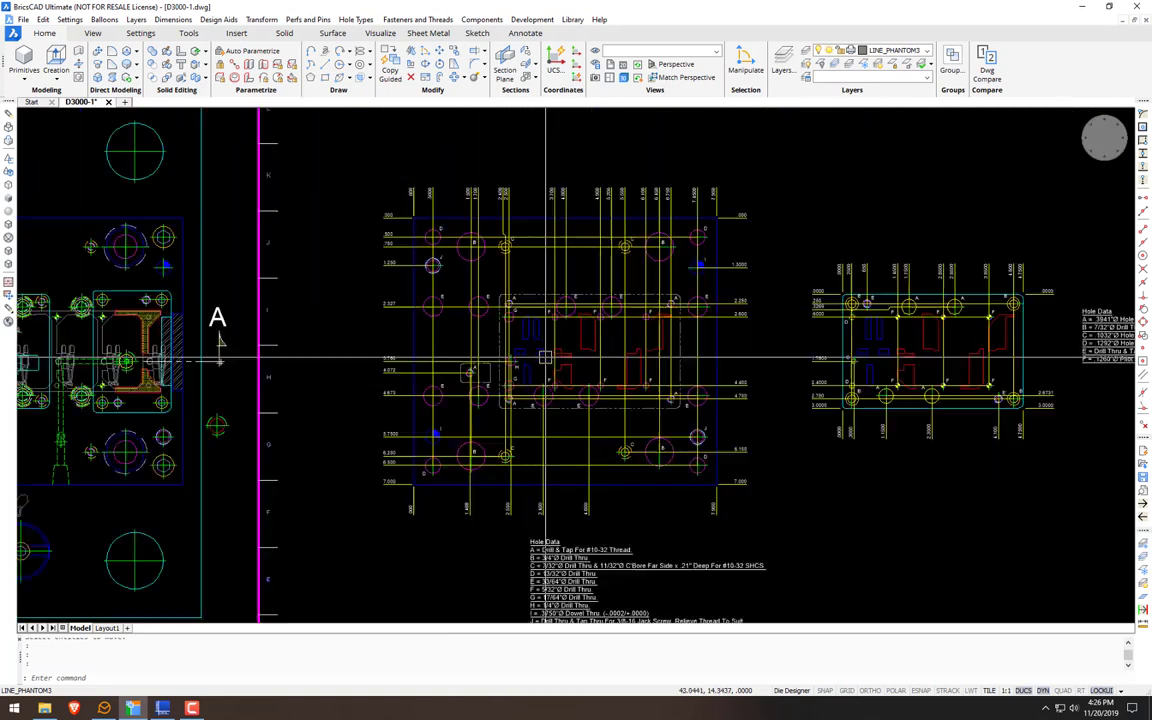
pyautogui.scroll(4, 558, 378)
pyautogui.scroll(1, 558, 375)
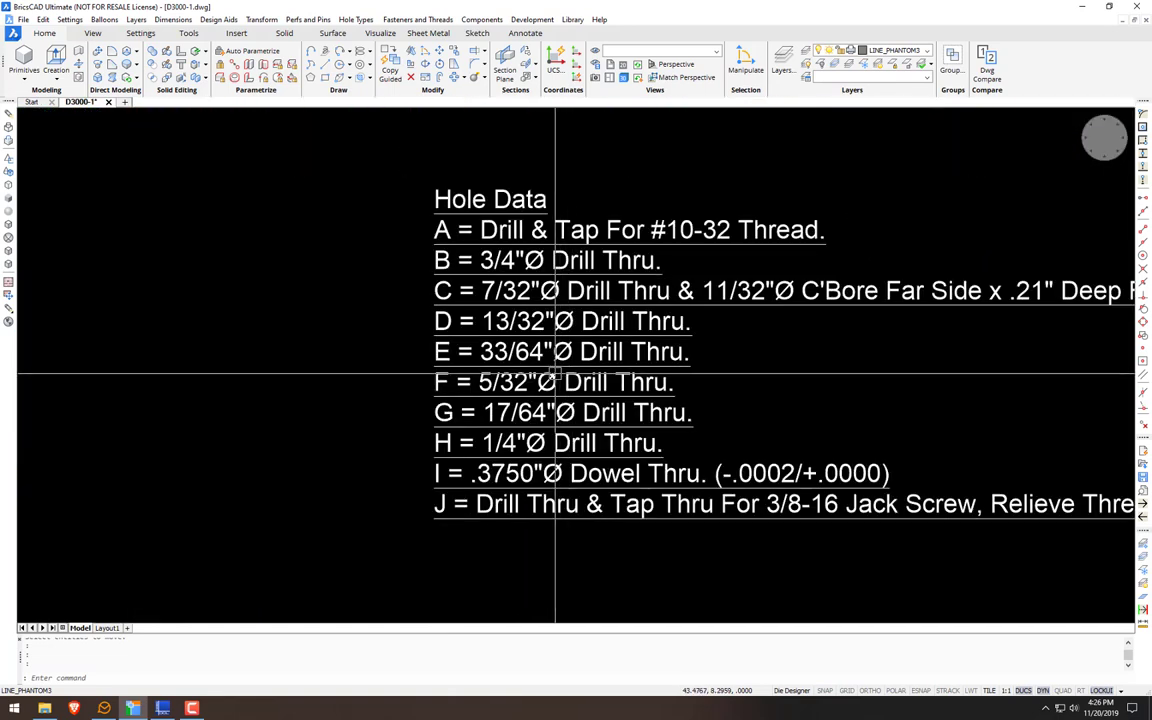
pyautogui.moveTo(550, 374); pyautogui.dragTo(462, 369, button='middle')
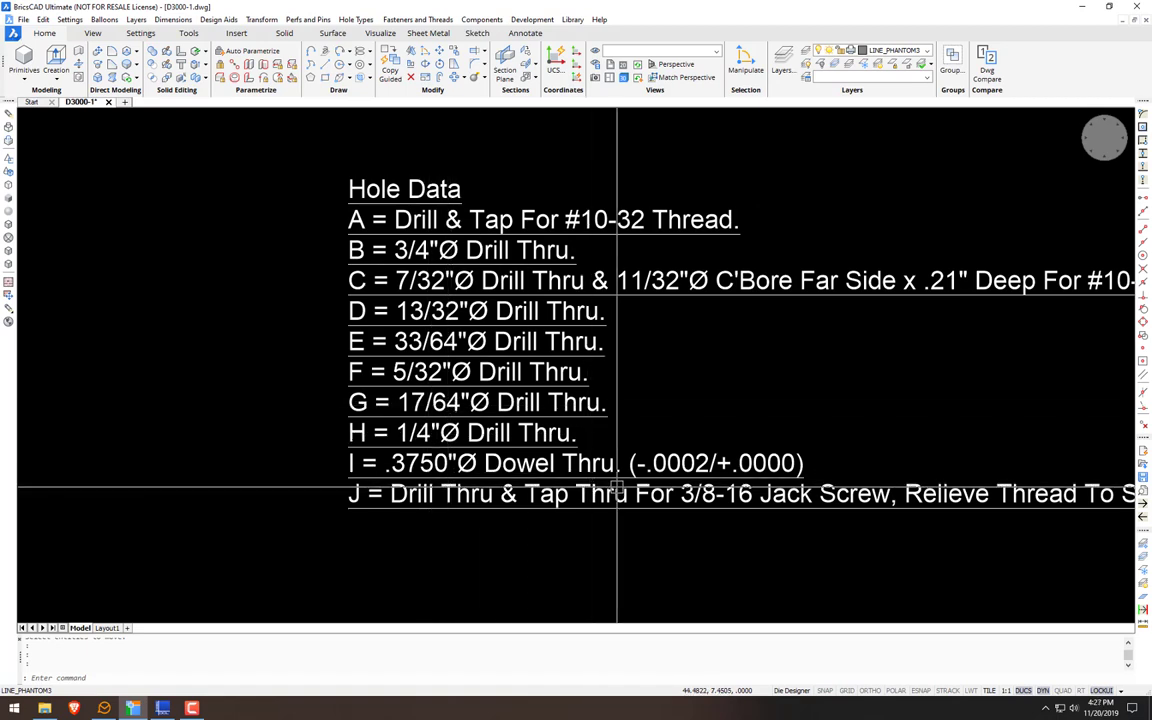
pyautogui.scroll(-5, 612, 440)
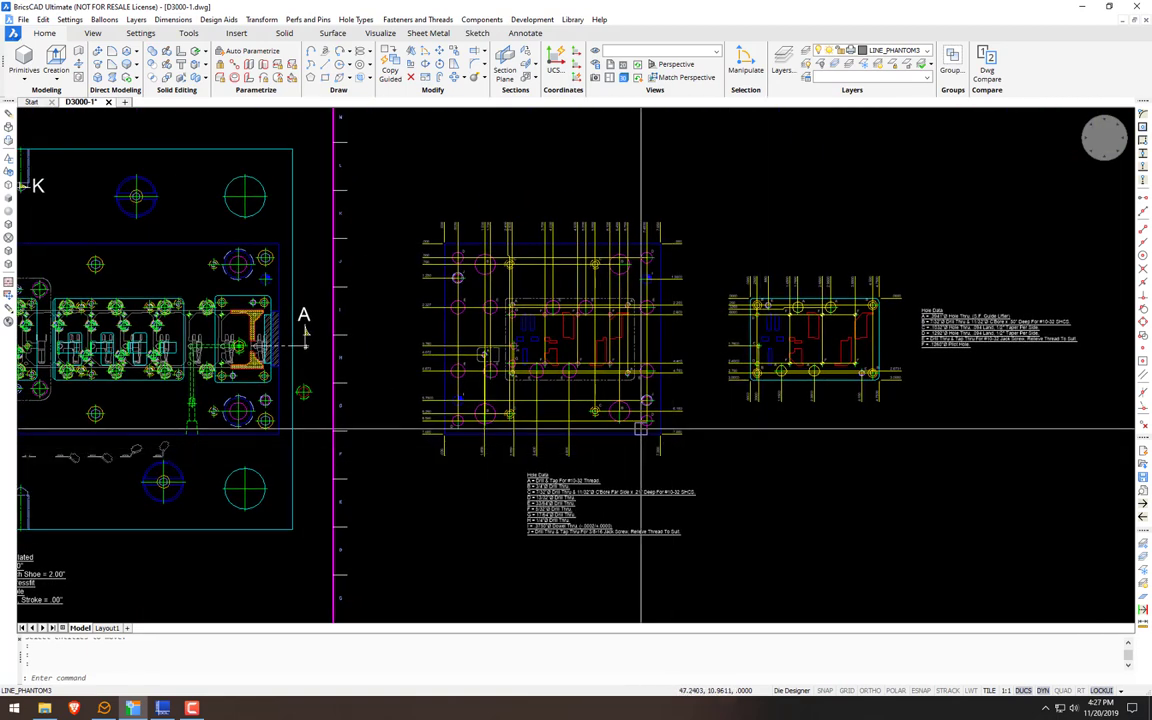
pyautogui.scroll(2, 605, 388)
pyautogui.scroll(-4, 603, 391)
pyautogui.moveTo(481, 375); pyautogui.dragTo(703, 329, button='middle')
pyautogui.scroll(2, 560, 328)
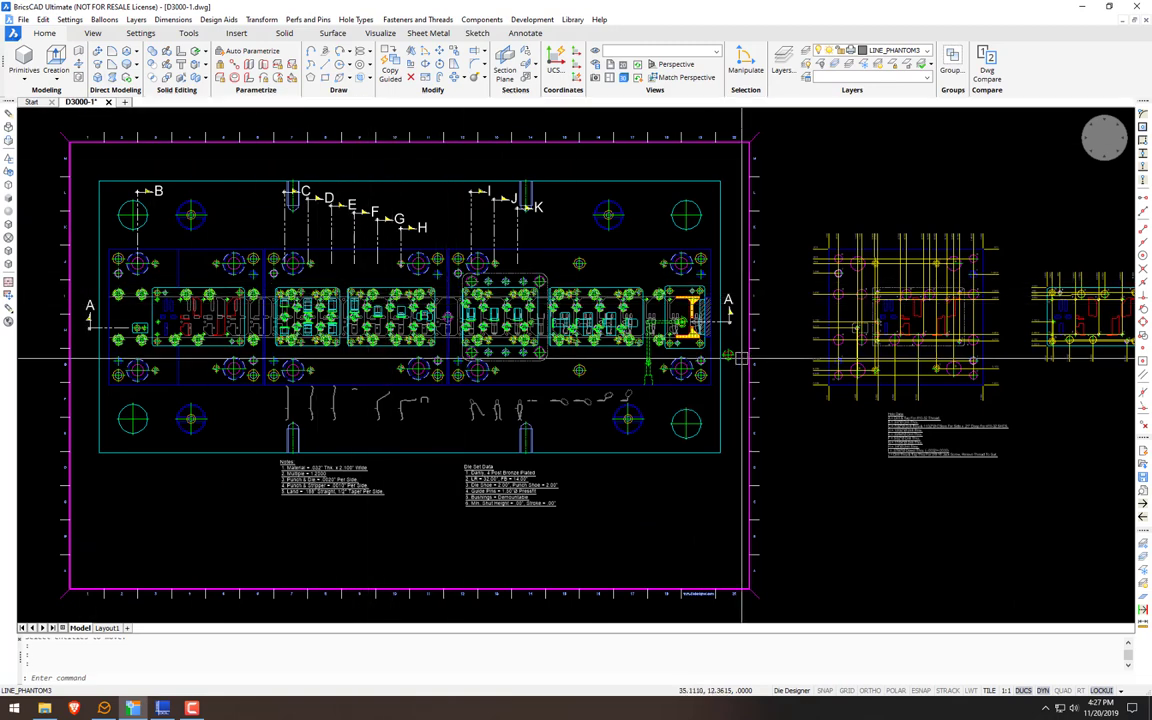
pyautogui.moveTo(740, 355)
pyautogui.mouseDown(button='middle')
pyautogui.moveTo(638, 355)
pyautogui.moveTo(773, 361)
pyautogui.mouseUp(button='middle')
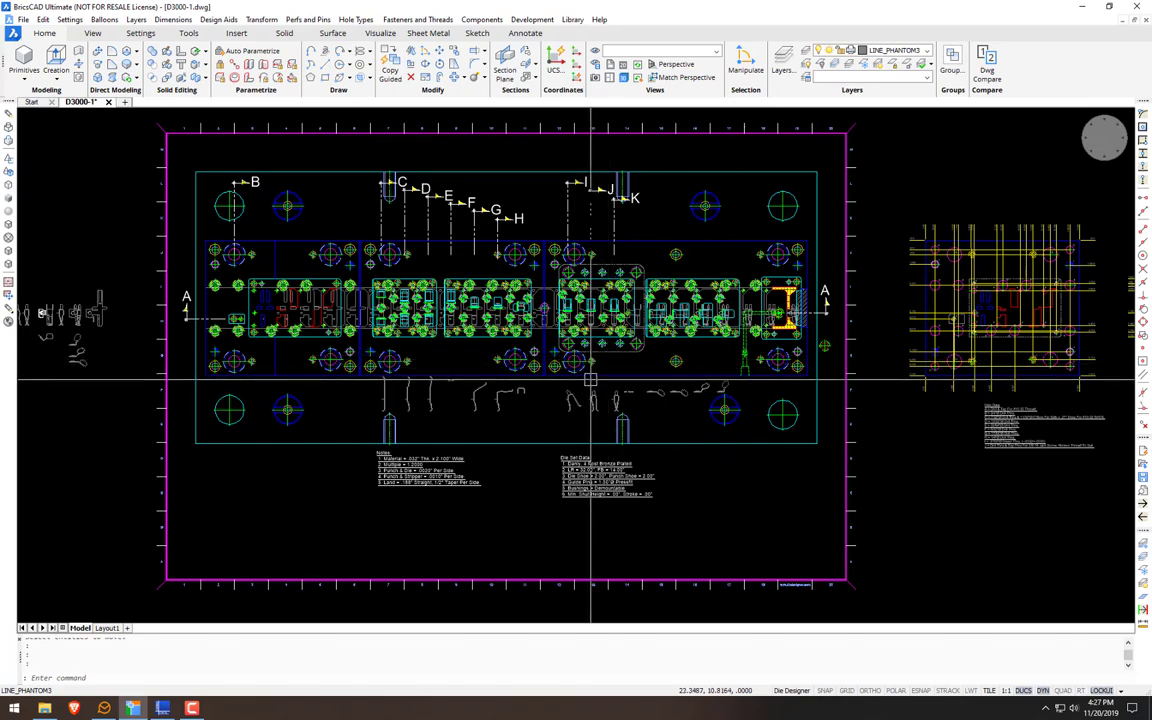
pyautogui.moveTo(709, 377)
pyautogui.mouseDown(button='middle')
pyautogui.moveTo(569, 386)
pyautogui.moveTo(699, 387)
pyautogui.mouseUp(button='middle')
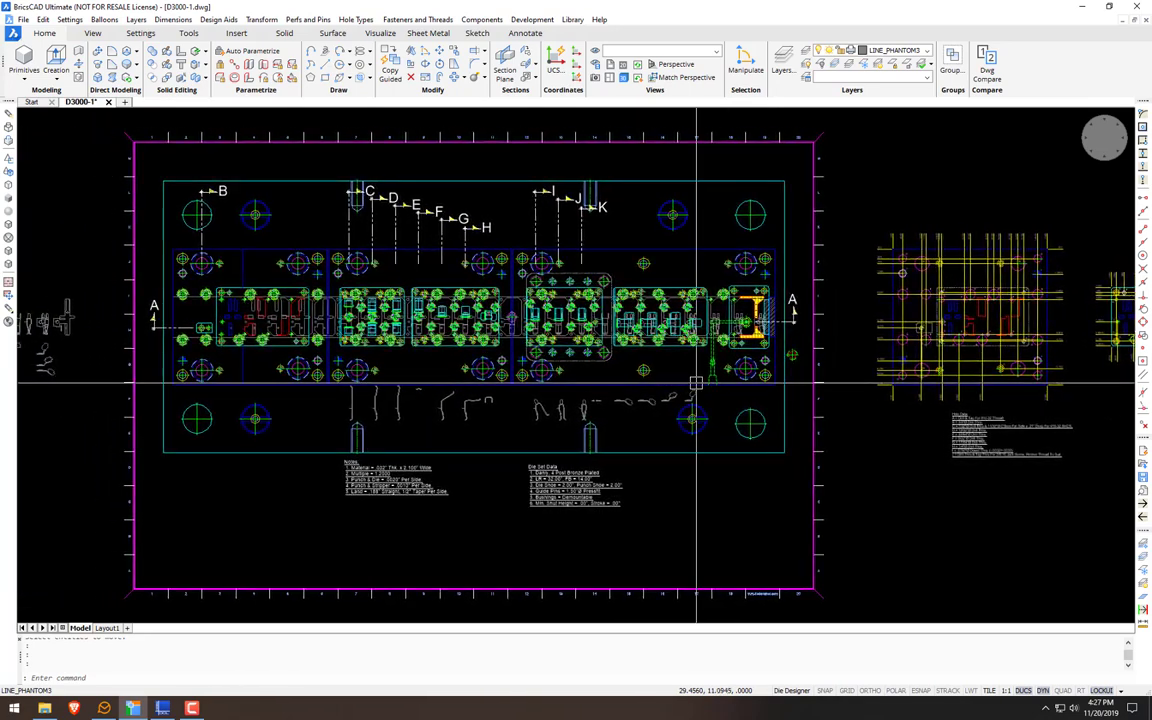